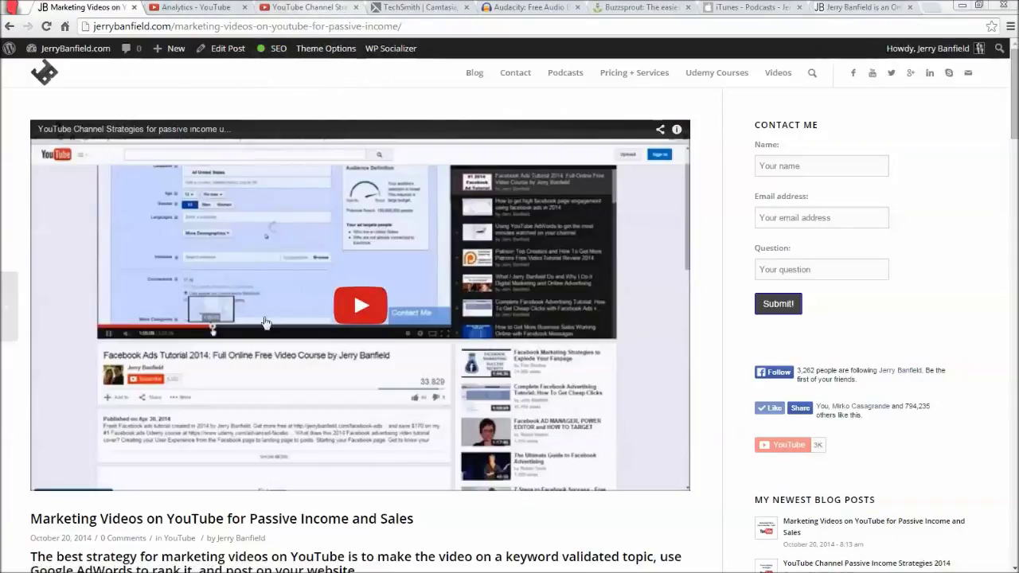
- Open the "YouTube Channel Passive Income Strategies 2014" post from the newest posts on the site's home page and read through it
{"action": "left_click", "coordinate": [51, 79]}
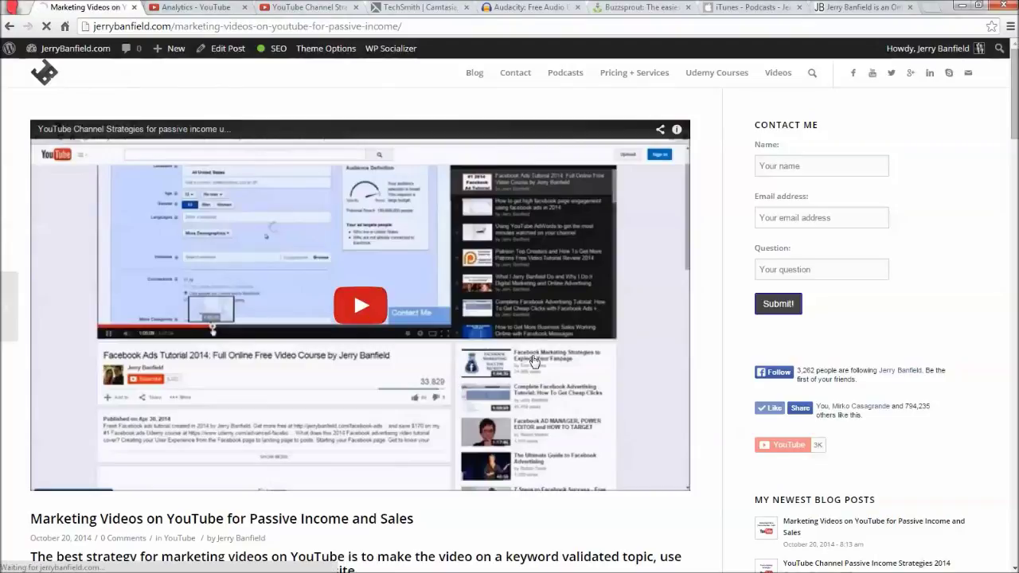
{"action": "scroll", "coordinate": [535, 350], "scroll_direction": "down", "scroll_amount": 7}
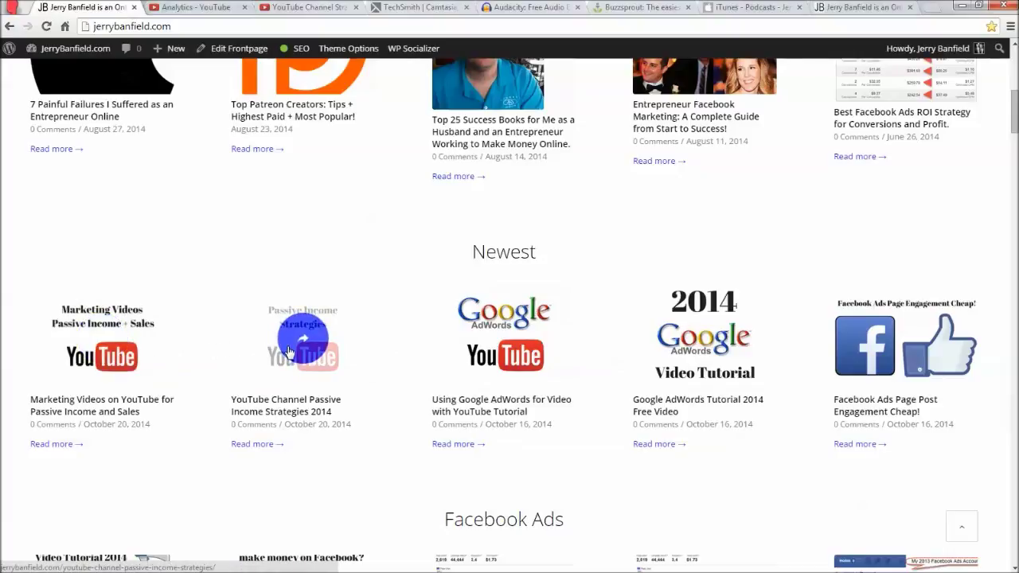
{"action": "left_click", "coordinate": [330, 346]}
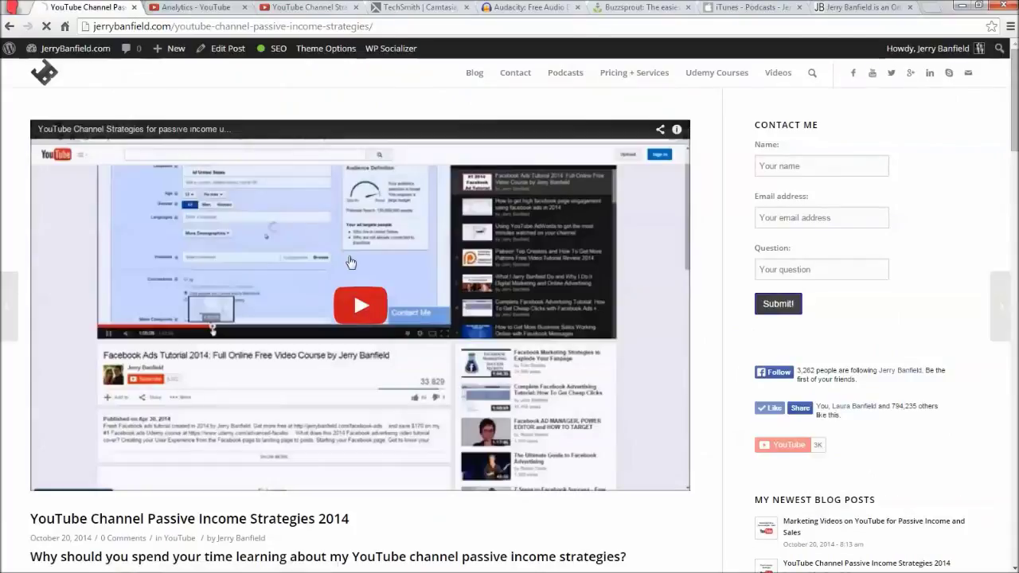
{"action": "scroll", "coordinate": [355, 271], "scroll_direction": "down", "scroll_amount": 5}
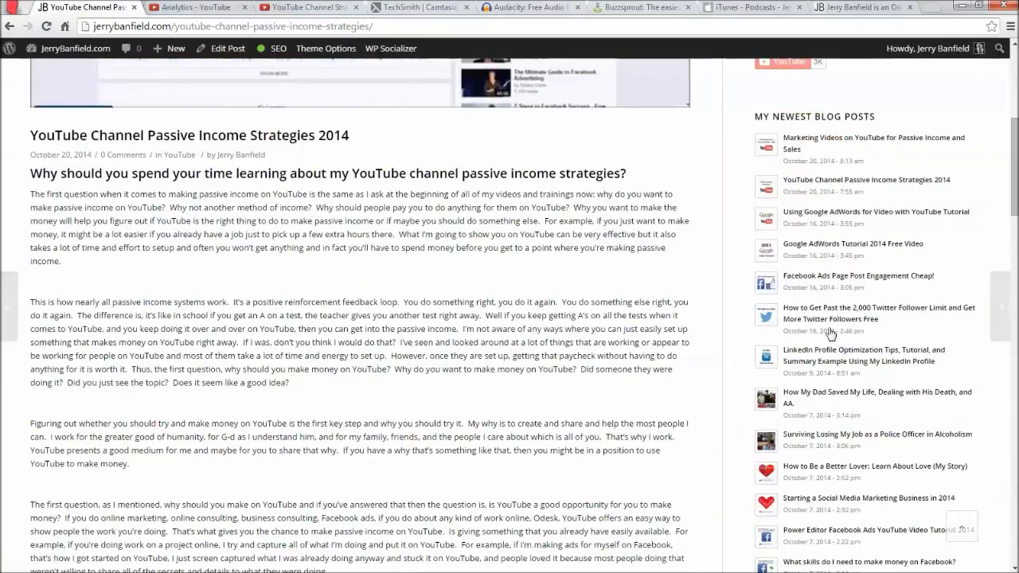
{"action": "scroll", "coordinate": [368, 283], "scroll_direction": "down", "scroll_amount": 20}
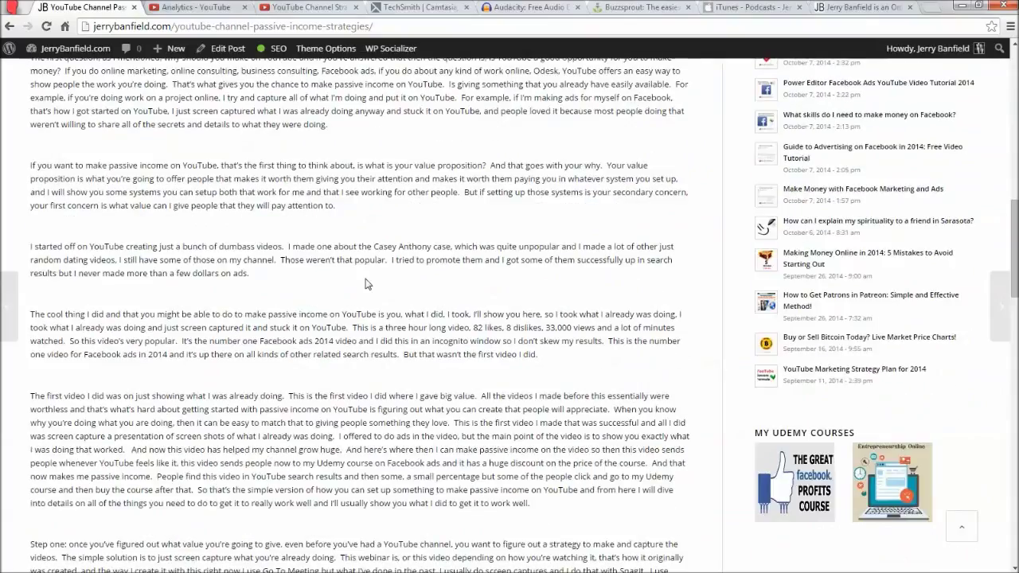
{"action": "scroll", "coordinate": [253, 345], "scroll_direction": "up", "scroll_amount": 2}
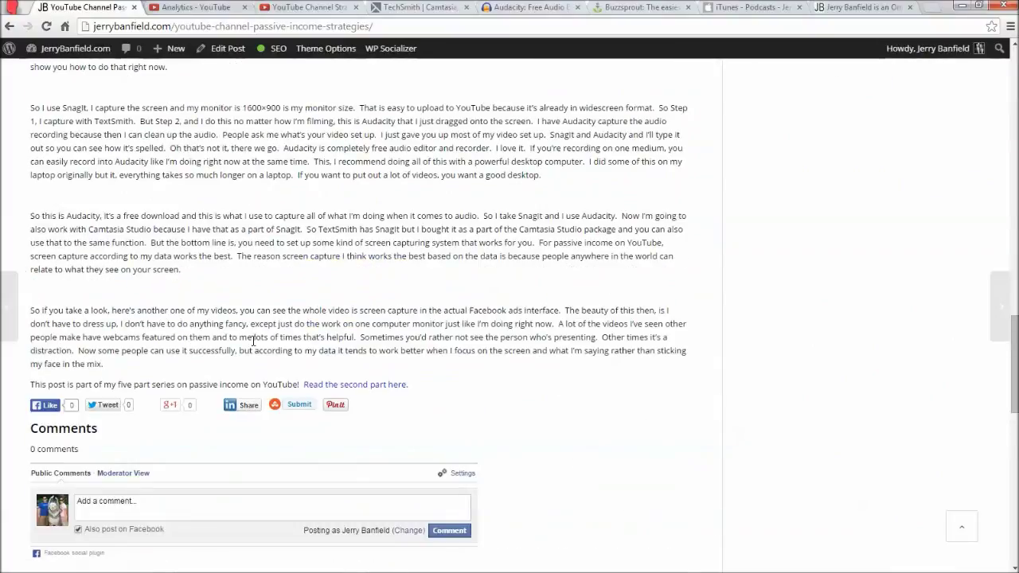
{"action": "scroll", "coordinate": [253, 341], "scroll_direction": "up", "scroll_amount": 20}
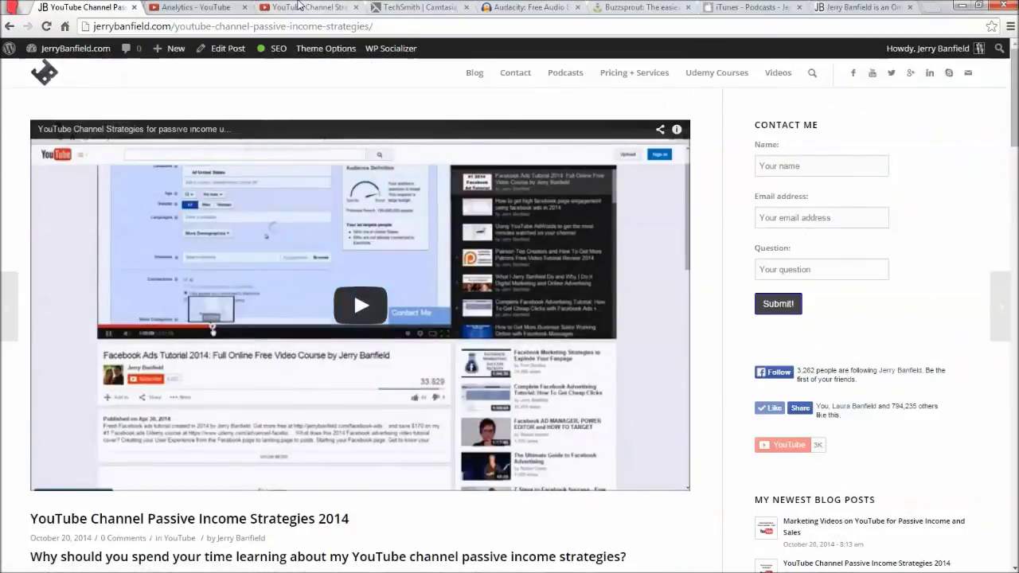
- Review the open pages for the YouTube video, TechSmith, Audacity, the Buzzsprout episodes, the iTunes podcast and the blog's home page
{"action": "left_click", "coordinate": [297, 8]}
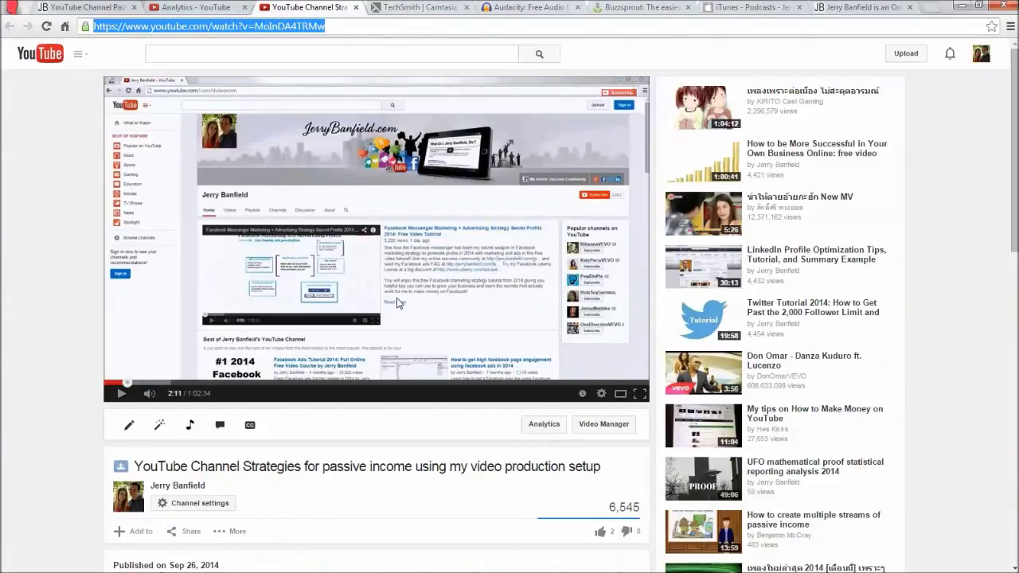
{"action": "left_click", "coordinate": [438, 7]}
{"action": "left_click", "coordinate": [486, 11]}
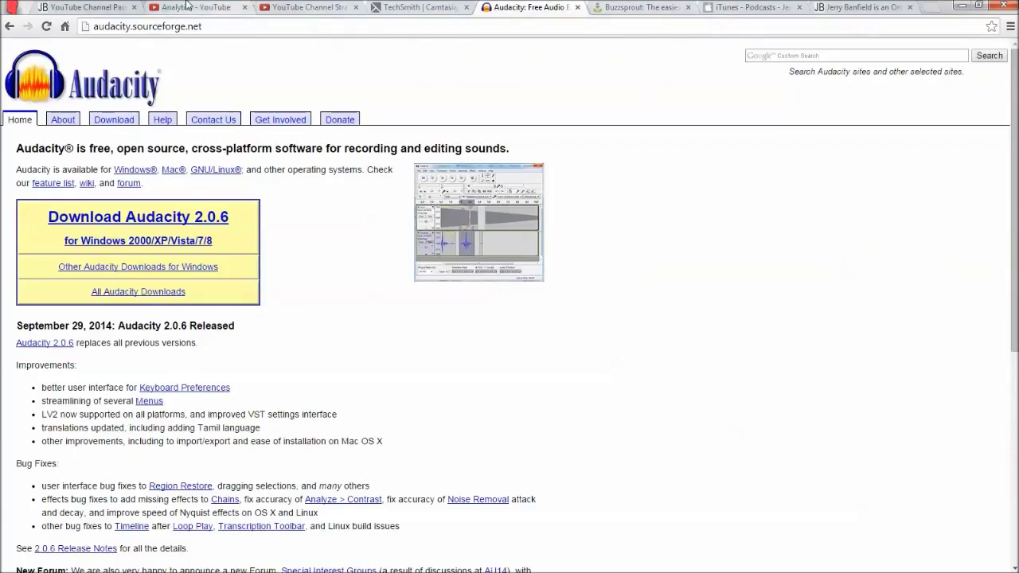
{"action": "left_click", "coordinate": [676, 6]}
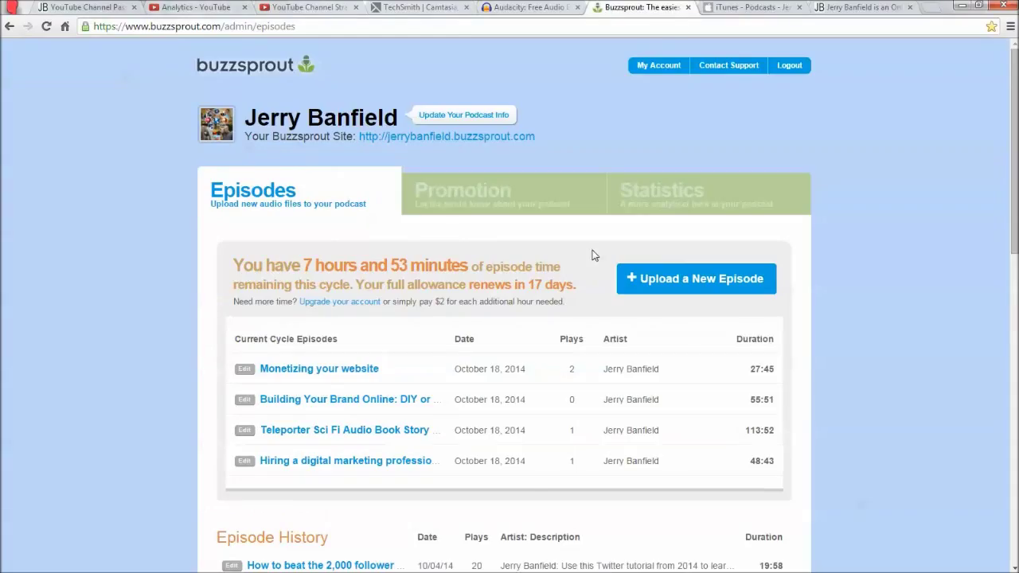
{"action": "scroll", "coordinate": [593, 263], "scroll_direction": "down", "scroll_amount": 3}
{"action": "scroll", "coordinate": [619, 270], "scroll_direction": "up", "scroll_amount": 3}
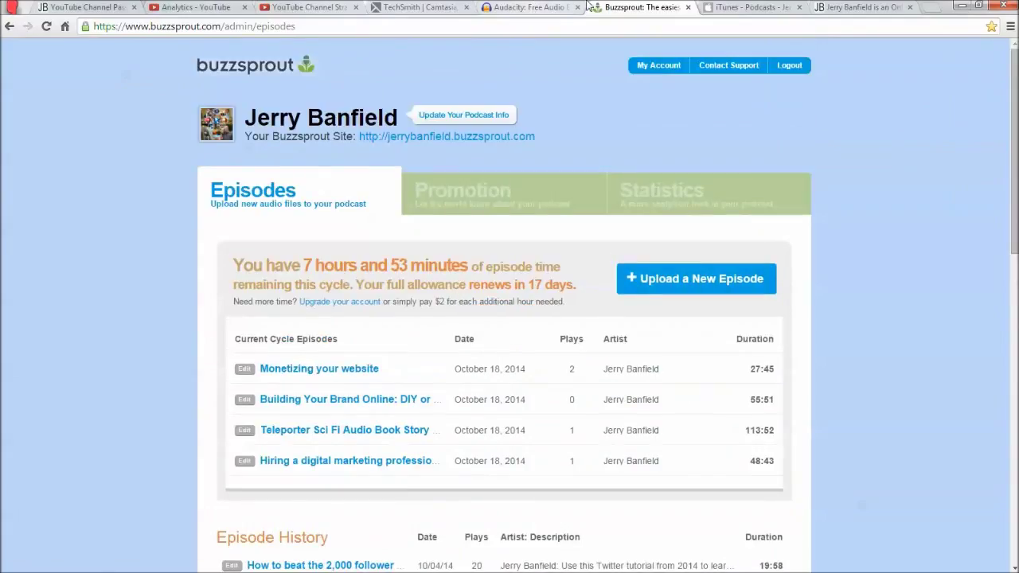
{"action": "left_click", "coordinate": [760, 6]}
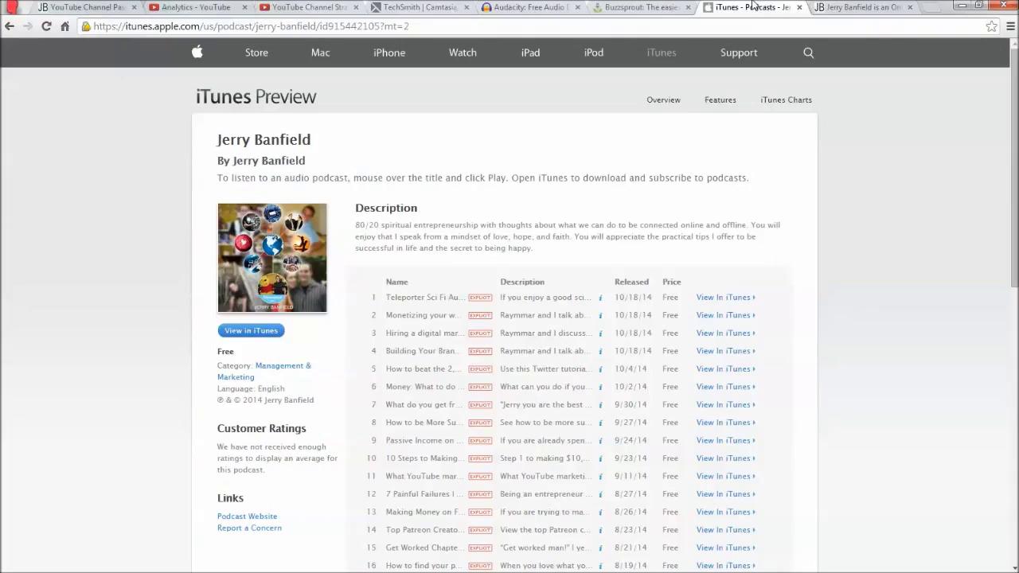
{"action": "left_click", "coordinate": [856, 6]}
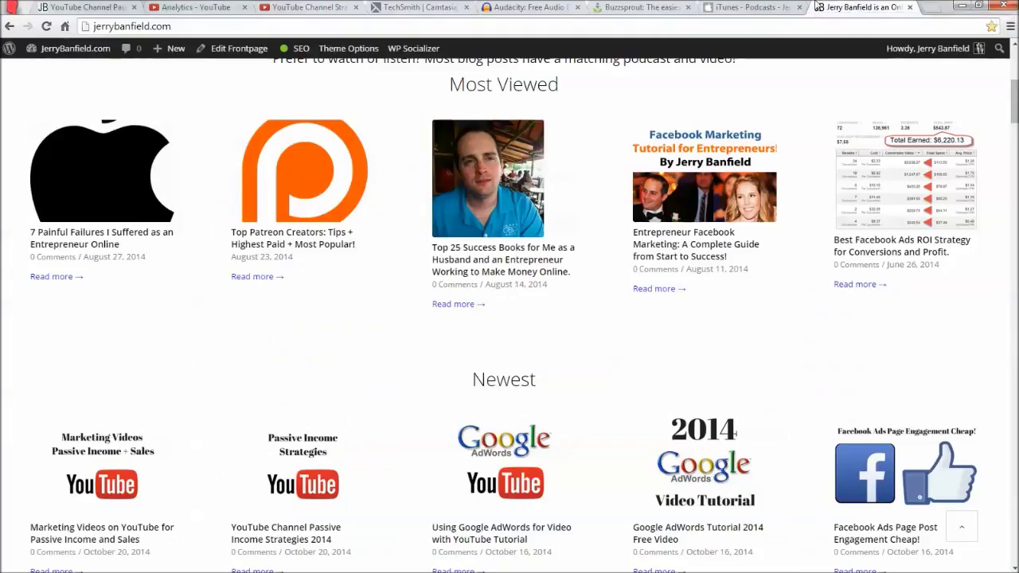
- Return to the passive income strategies post, then go back to the site's home page and view its blog post listings
{"action": "left_click", "coordinate": [282, 6]}
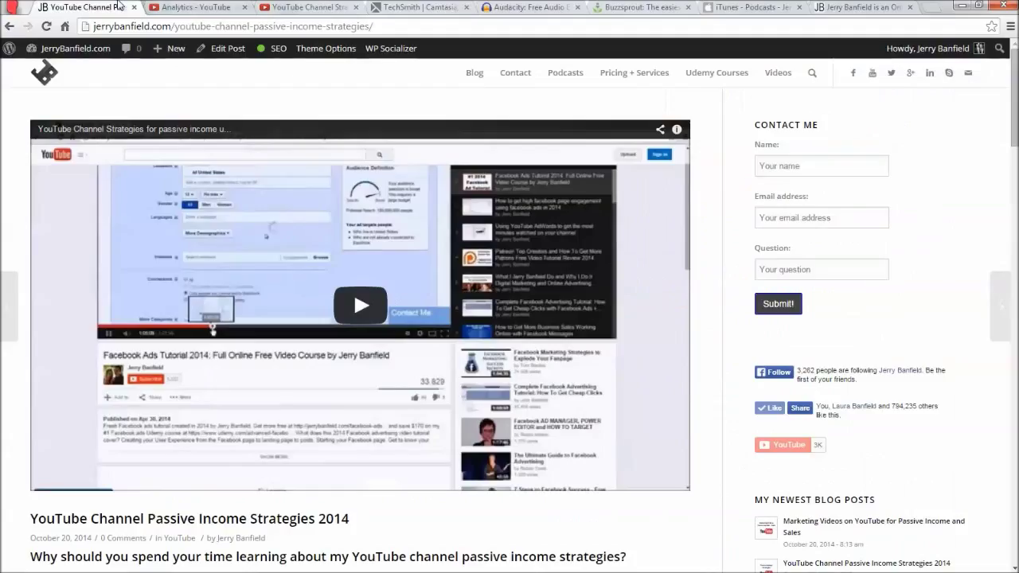
{"action": "left_click", "coordinate": [120, 6]}
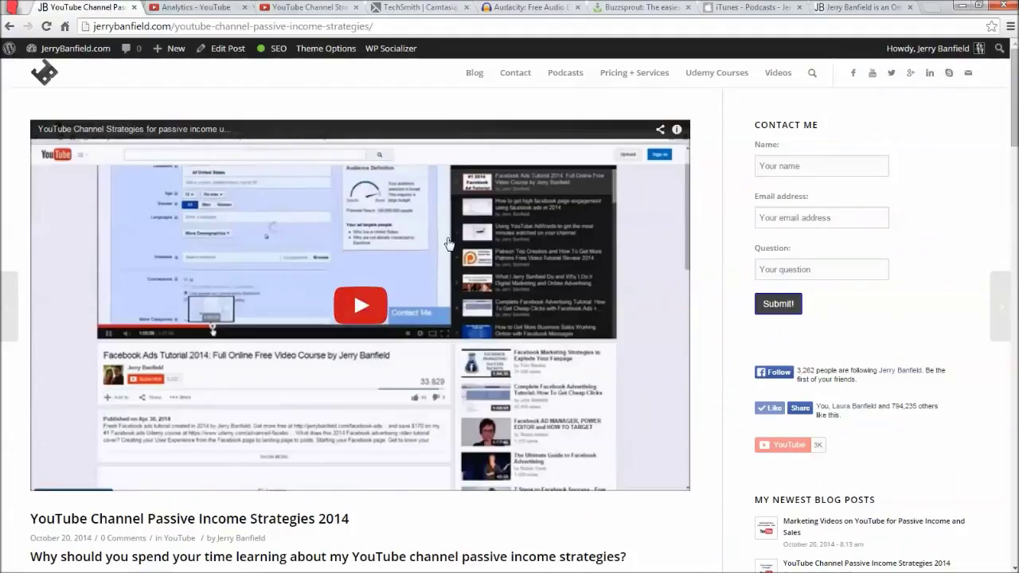
{"action": "scroll", "coordinate": [368, 221], "scroll_direction": "down", "scroll_amount": 1}
{"action": "scroll", "coordinate": [368, 221], "scroll_direction": "down", "scroll_amount": 2}
{"action": "scroll", "coordinate": [179, 223], "scroll_direction": "up", "scroll_amount": 4}
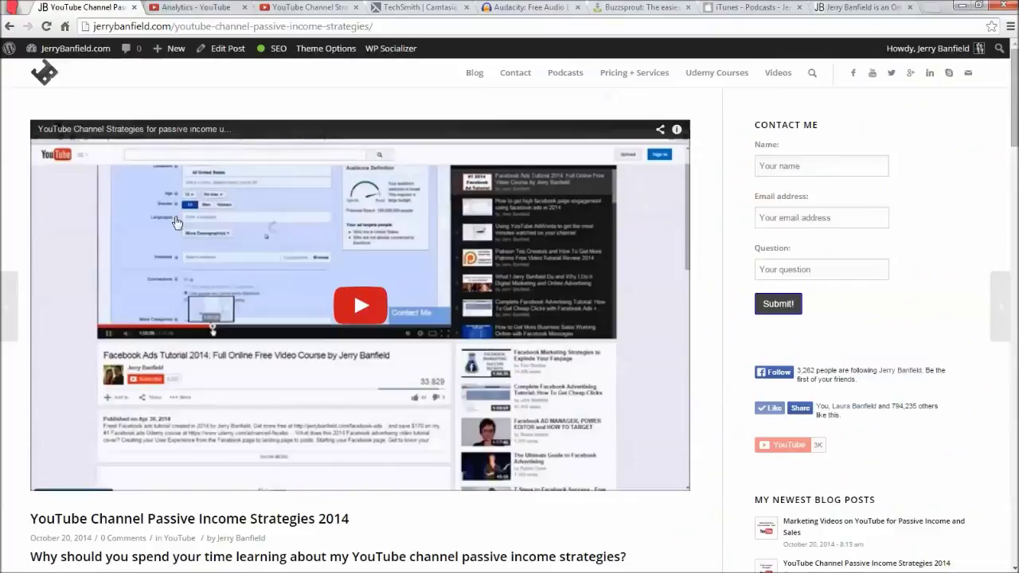
{"action": "left_click", "coordinate": [43, 75]}
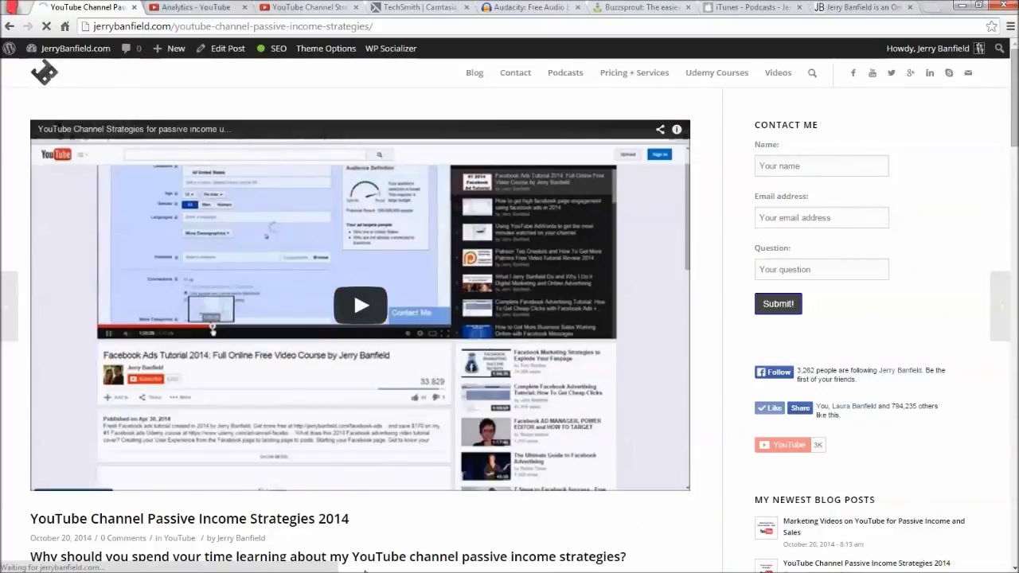
{"action": "scroll", "coordinate": [358, 398], "scroll_direction": "down", "scroll_amount": 5}
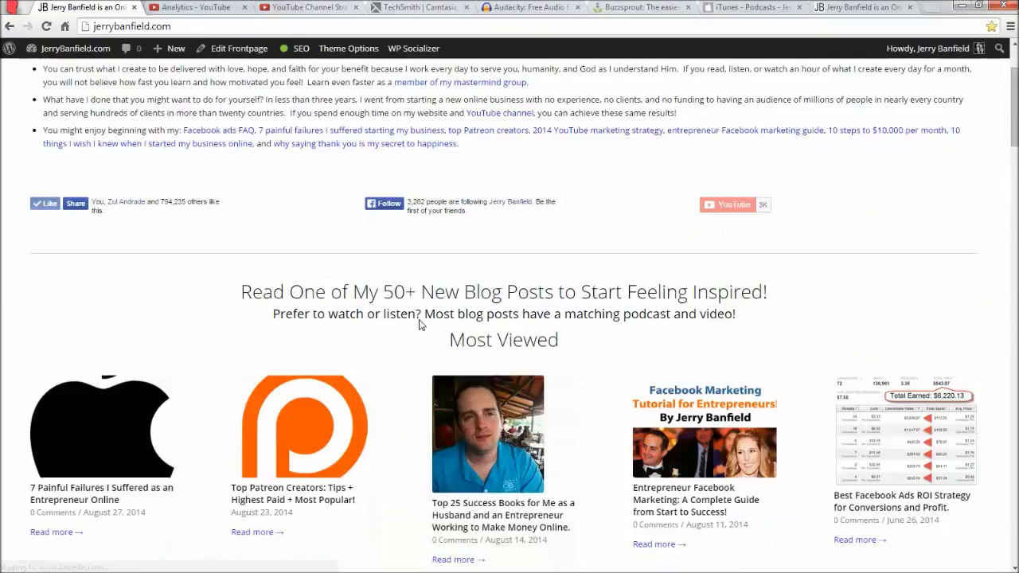
{"action": "scroll", "coordinate": [356, 344], "scroll_direction": "down", "scroll_amount": 1}
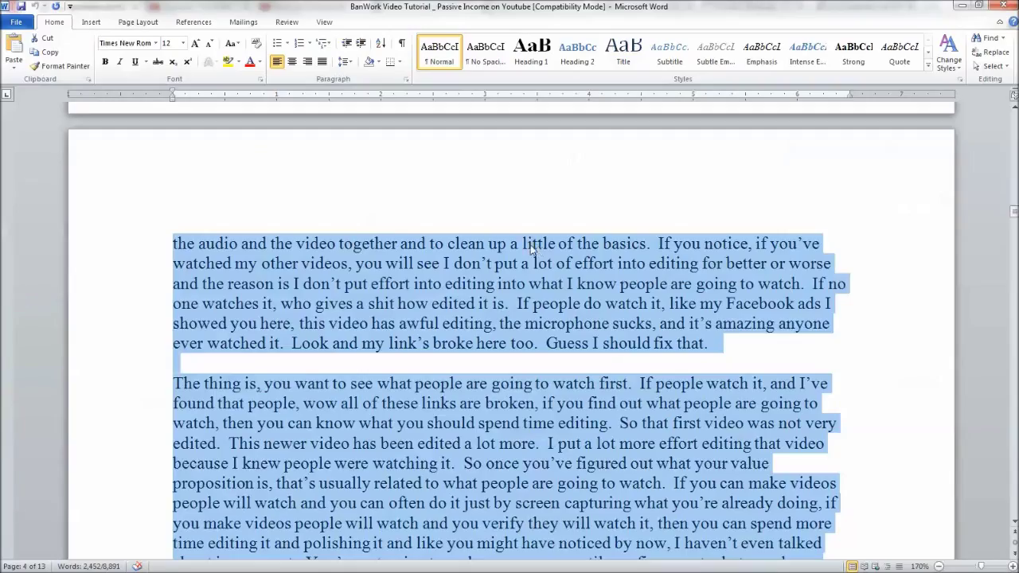
- In the Word transcript, select the text from "So let me show you what I mean by ads" through "my videos show up so high."
{"action": "scroll", "coordinate": [528, 244], "scroll_direction": "down", "scroll_amount": 10}
{"action": "scroll", "coordinate": [528, 252], "scroll_direction": "down", "scroll_amount": 20}
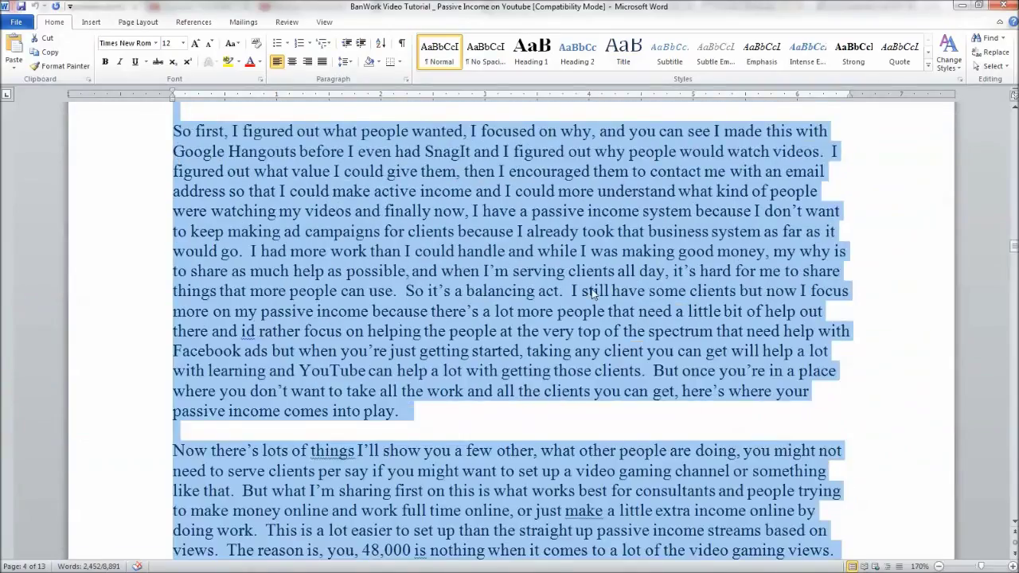
{"action": "scroll", "coordinate": [537, 309], "scroll_direction": "down", "scroll_amount": 7}
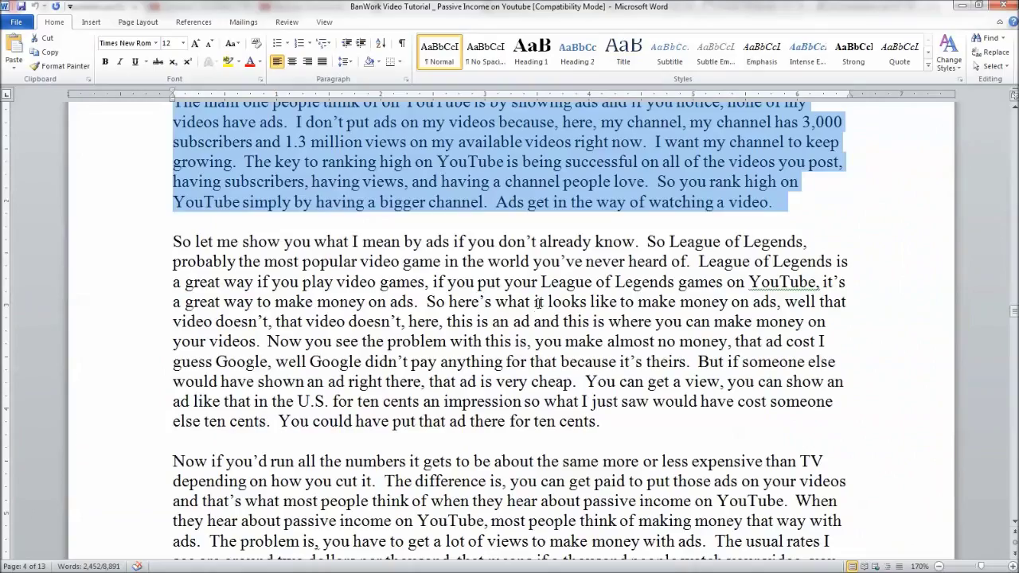
{"action": "left_click", "coordinate": [170, 239]}
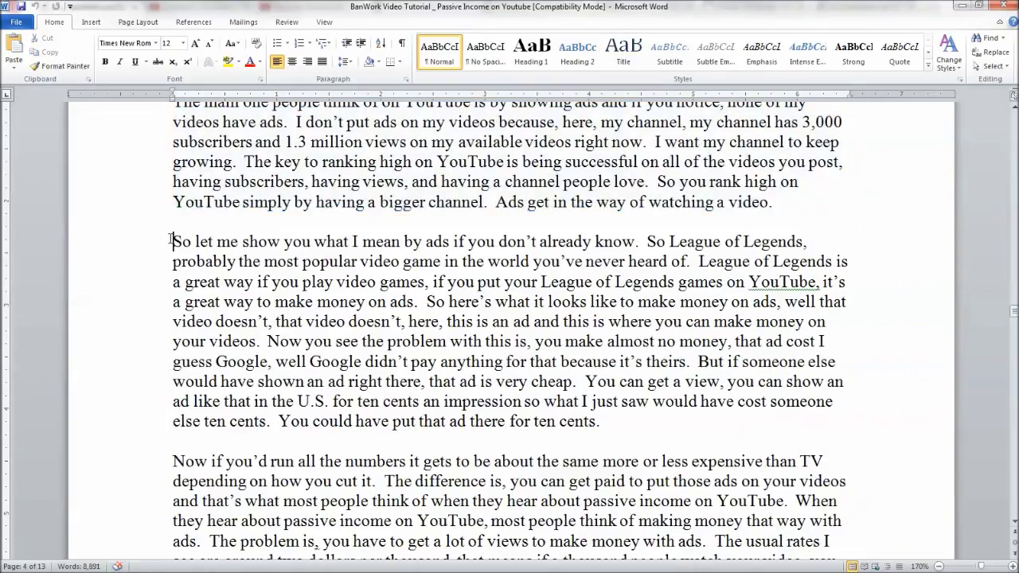
{"action": "key", "text": "shift+Down"}
{"action": "key", "text": "shift+Down"}
{"action": "key", "text": "shift+Down"}
{"action": "key", "text": "shift+Down"}
{"action": "key", "text": "shift+Down"}
{"action": "key", "text": "shift+Down"}
{"action": "key", "text": "shift+Down"}
{"action": "key", "text": "shift+Down"}
{"action": "key", "text": "shift+Down"}
{"action": "key", "text": "shift+Down"}
{"action": "key", "text": "shift+Down"}
{"action": "key", "text": "shift+Down"}
{"action": "key", "text": "shift+Down"}
{"action": "key", "text": "shift+Down"}
{"action": "key", "text": "shift+Down"}
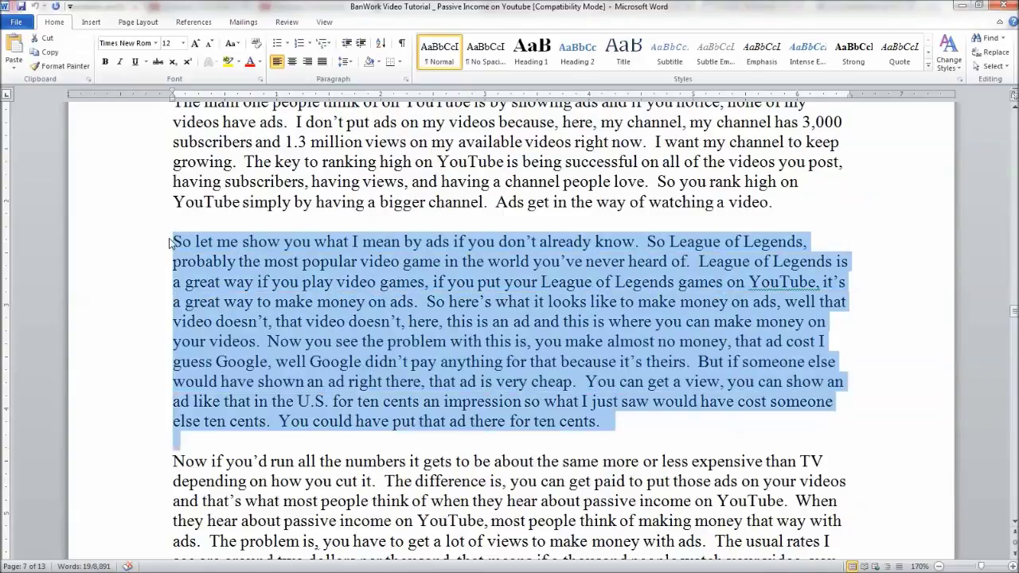
{"action": "key", "text": "shift+Down"}
{"action": "key", "text": "shift+Down"}
{"action": "key", "text": "shift+Down"}
{"action": "key", "text": "shift+Down"}
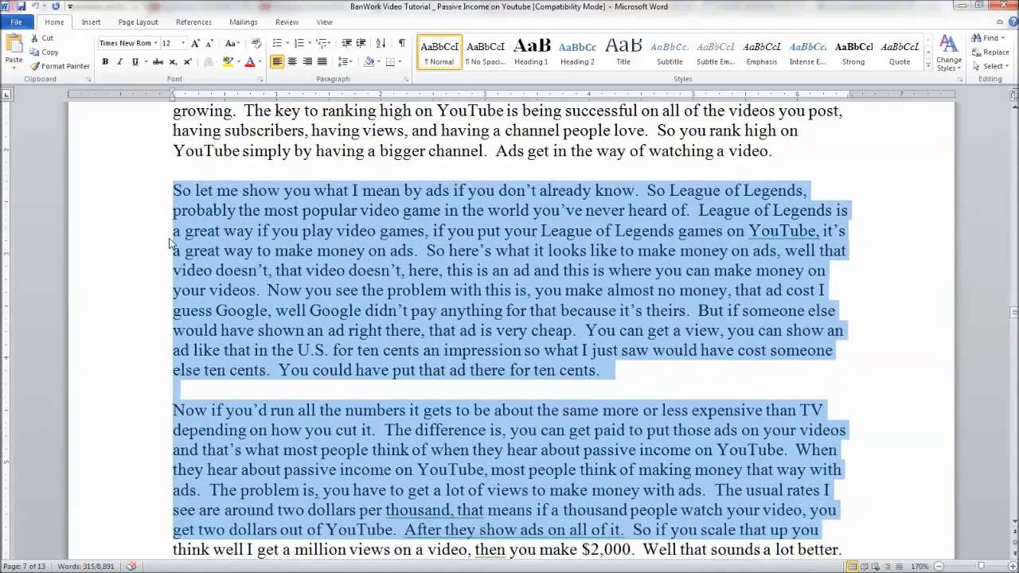
{"action": "key", "text": "shift+Down"}
{"action": "key", "text": "shift+Down"}
{"action": "key", "text": "shift+Down"}
{"action": "key", "text": "shift+Down"}
{"action": "key", "text": "shift+Down"}
{"action": "key", "text": "shift+Down"}
{"action": "key", "text": "shift+Down"}
{"action": "key", "text": "shift+Down"}
{"action": "key", "text": "shift+Down"}
{"action": "key", "text": "shift+Down"}
{"action": "key", "text": "shift+Down"}
{"action": "key", "text": "shift+Down"}
{"action": "key", "text": "shift+Down"}
{"action": "key", "text": "shift+Down"}
{"action": "key", "text": "shift+Down"}
{"action": "key", "text": "shift+Down"}
{"action": "key", "text": "shift+Down"}
{"action": "key", "text": "shift+Down"}
{"action": "key", "text": "shift+Down"}
{"action": "key", "text": "shift+Down"}
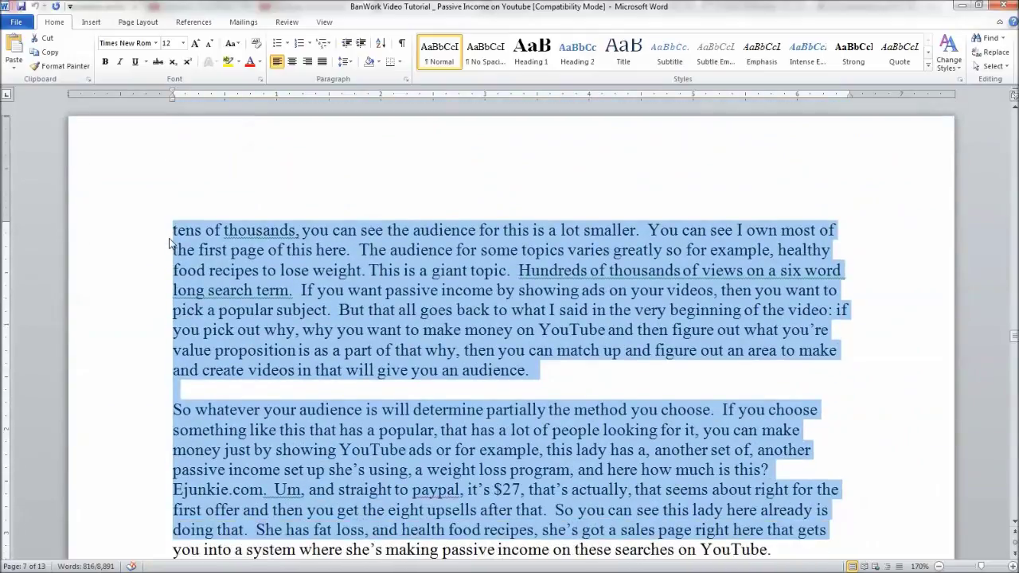
{"action": "key", "text": "shift+Down"}
{"action": "key", "text": "shift+Down"}
{"action": "key", "text": "shift+Down"}
{"action": "key", "text": "shift+Down"}
{"action": "key", "text": "shift+Down"}
{"action": "key", "text": "shift+Down"}
{"action": "key", "text": "shift+Down"}
{"action": "key", "text": "shift+Down"}
{"action": "key", "text": "shift+Down"}
{"action": "key", "text": "shift+Down"}
{"action": "key", "text": "shift+Down"}
{"action": "key", "text": "shift+Down"}
{"action": "key", "text": "shift+Down"}
{"action": "key", "text": "shift+Down"}
{"action": "key", "text": "shift+Down"}
{"action": "key", "text": "shift+Down"}
{"action": "key", "text": "shift+Down"}
{"action": "key", "text": "shift+Down"}
{"action": "key", "text": "shift+Down"}
{"action": "key", "text": "shift+Down"}
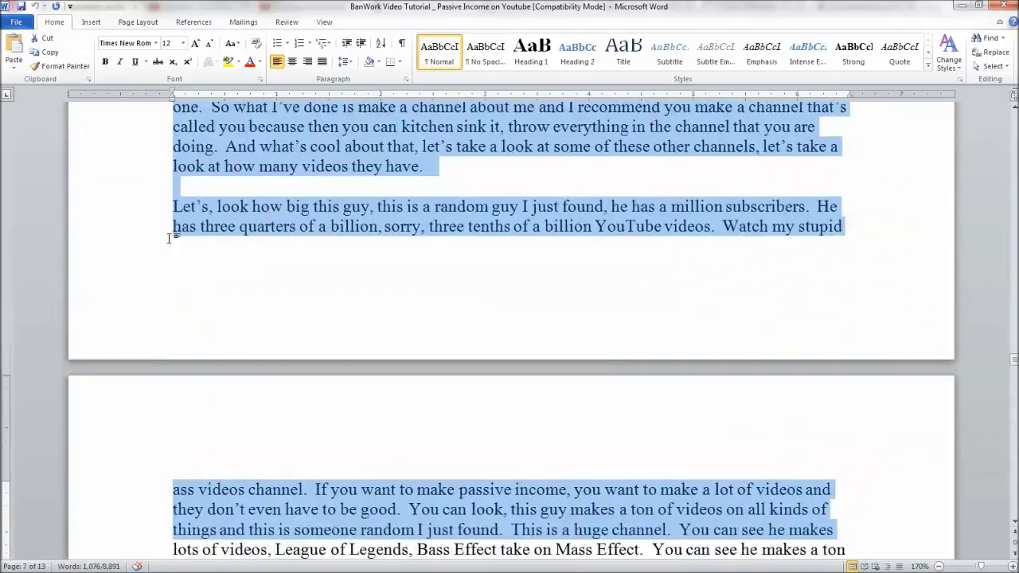
{"action": "key", "text": "shift+Down"}
{"action": "key", "text": "shift+Down"}
{"action": "key", "text": "shift+Down"}
{"action": "key", "text": "shift+Down"}
{"action": "key", "text": "shift+Down"}
{"action": "key", "text": "shift+Down"}
{"action": "key", "text": "shift+Down"}
{"action": "key", "text": "shift+Down"}
{"action": "key", "text": "shift+Down"}
{"action": "key", "text": "shift+Down"}
{"action": "key", "text": "shift+Down"}
{"action": "key", "text": "shift+Down"}
{"action": "key", "text": "shift+Down"}
{"action": "key", "text": "shift+Down"}
{"action": "key", "text": "shift+Down"}
{"action": "key", "text": "shift+Down"}
{"action": "key", "text": "shift+Down"}
{"action": "key", "text": "shift+Down"}
{"action": "key", "text": "shift+Down"}
{"action": "key", "text": "shift+Down"}
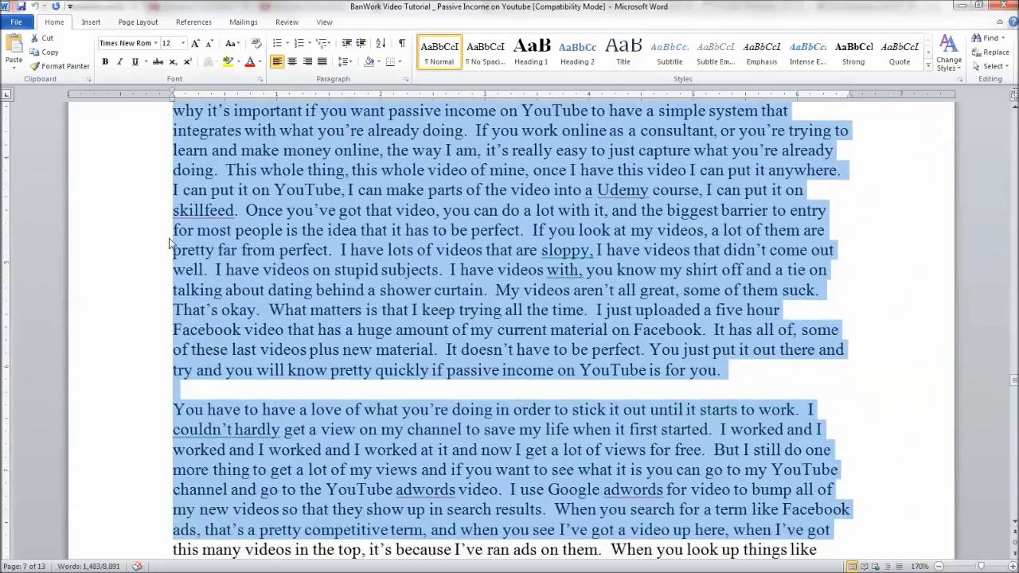
{"action": "key", "text": "shift+Down"}
{"action": "key", "text": "shift+Down"}
{"action": "key", "text": "shift+Down"}
{"action": "key", "text": "shift+Down"}
{"action": "key", "text": "shift+Down"}
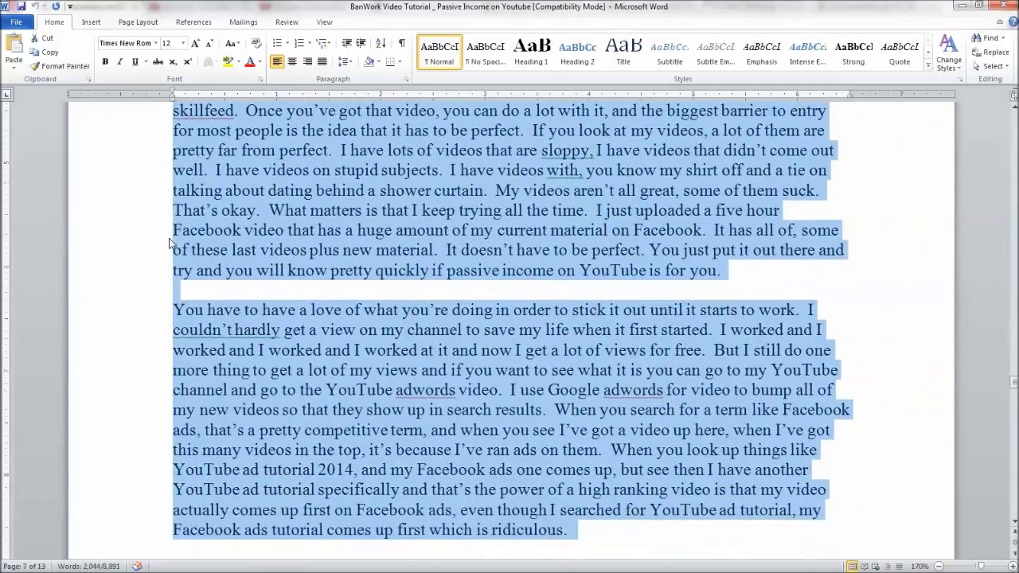
{"action": "key", "text": "shift+Down"}
{"action": "key", "text": "shift+Down"}
{"action": "key", "text": "shift+Down"}
{"action": "key", "text": "shift+Down"}
{"action": "key", "text": "shift+Down"}
{"action": "key", "text": "shift+Down"}
{"action": "key", "text": "shift+Down"}
{"action": "key", "text": "shift+Down"}
{"action": "key", "text": "shift+Down"}
{"action": "key", "text": "shift+Down"}
{"action": "key", "text": "shift+Down"}
{"action": "key", "text": "shift+Down"}
{"action": "key", "text": "shift+Down"}
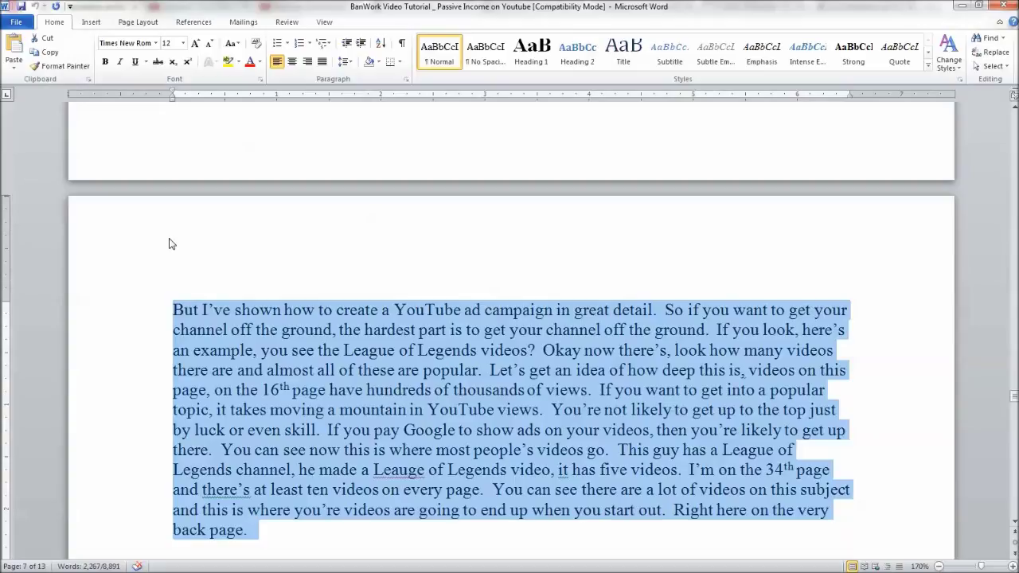
{"action": "key", "text": "shift+Down"}
{"action": "key", "text": "shift+Down"}
{"action": "key", "text": "shift+Down"}
{"action": "key", "text": "shift+Down"}
{"action": "key", "text": "shift+Down"}
{"action": "key", "text": "shift+Down"}
{"action": "key", "text": "shift+Down"}
{"action": "key", "text": "shift+Down"}
{"action": "key", "text": "shift+Down"}
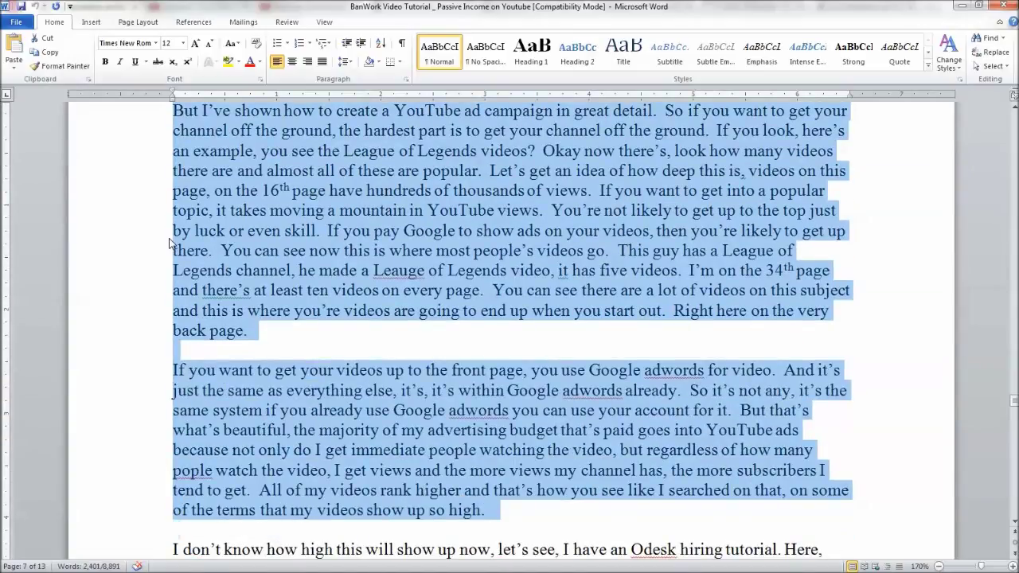
{"action": "key", "text": "shift+Down"}
{"action": "key", "text": "shift+Down"}
{"action": "key", "text": "shift+Down"}
{"action": "key", "text": "shift+Down"}
{"action": "key", "text": "shift+Down"}
{"action": "key", "text": "shift+Down"}
{"action": "key", "text": "shift+Down"}
{"action": "key", "text": "shift+Up"}
{"action": "key", "text": "shift+Up"}
{"action": "key", "text": "shift+Up"}
{"action": "key", "text": "shift+Up"}
{"action": "key", "text": "shift+Up"}
{"action": "key", "text": "shift+Up"}
{"action": "key", "text": "shift+Up"}
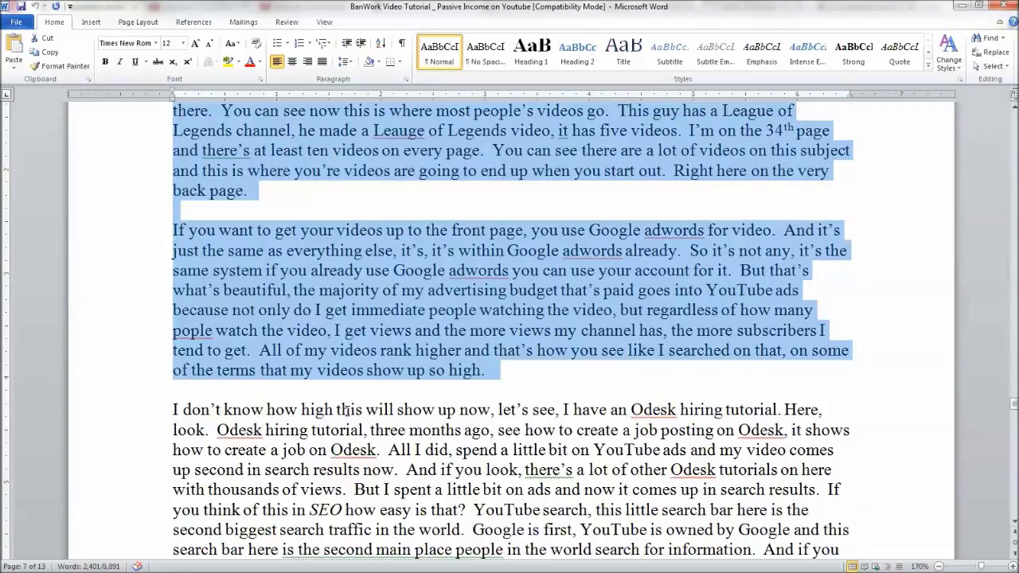
- Examine the remaining transcript after the selected section through to its closing paragraph
{"action": "scroll", "coordinate": [914, 440], "scroll_direction": "down", "scroll_amount": 2}
{"action": "scroll", "coordinate": [739, 406], "scroll_direction": "down", "scroll_amount": 10}
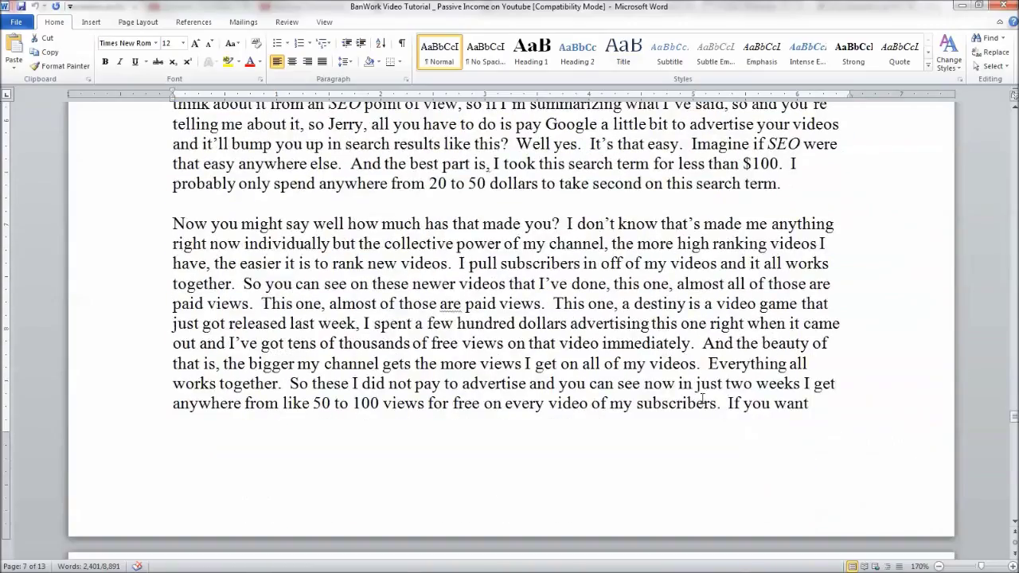
{"action": "scroll", "coordinate": [702, 398], "scroll_direction": "up", "scroll_amount": 5}
{"action": "scroll", "coordinate": [702, 398], "scroll_direction": "down", "scroll_amount": 6}
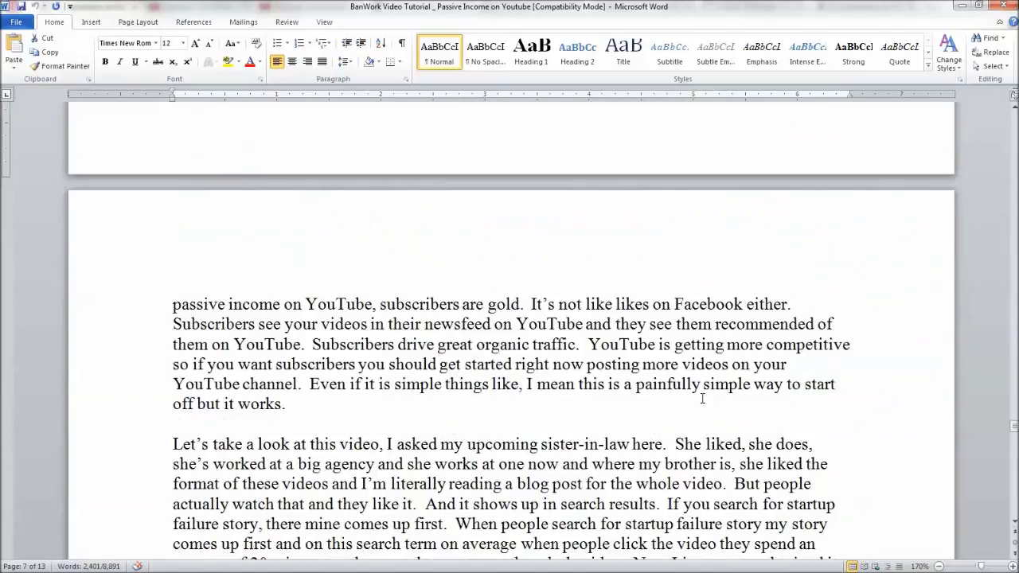
{"action": "scroll", "coordinate": [702, 398], "scroll_direction": "down", "scroll_amount": 15}
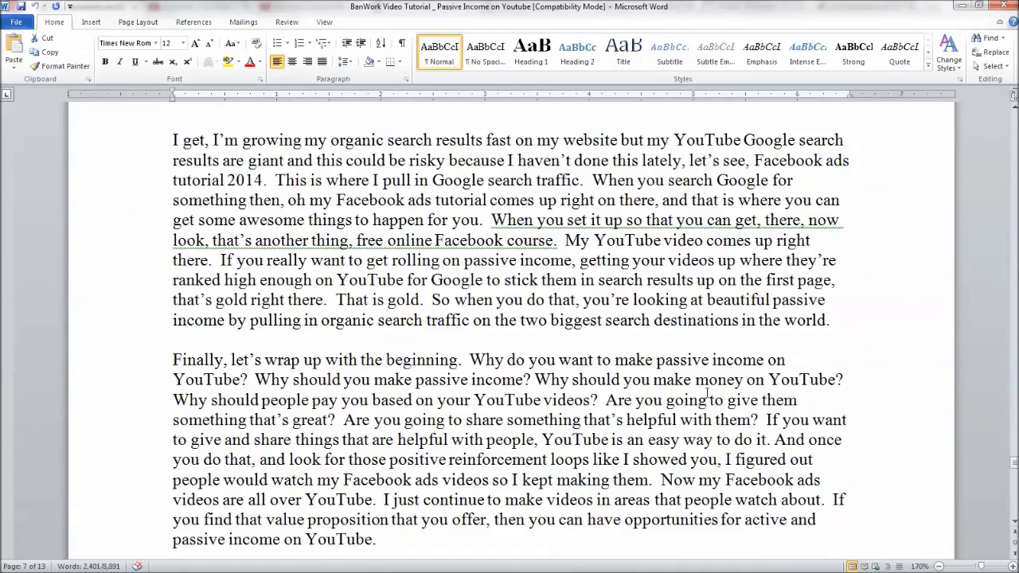
{"action": "scroll", "coordinate": [707, 392], "scroll_direction": "down", "scroll_amount": 20}
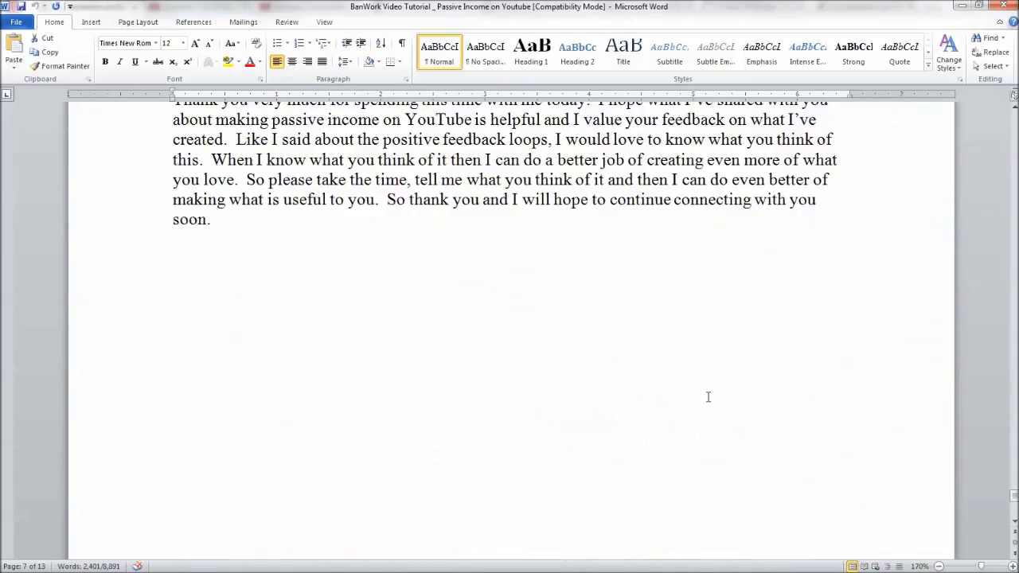
- Switch to the blog in the browser, create a new post and paste the selected transcript section as its body
{"action": "scroll", "coordinate": [719, 397], "scroll_direction": "up", "scroll_amount": 8}
{"action": "scroll", "coordinate": [719, 397], "scroll_direction": "up", "scroll_amount": 20}
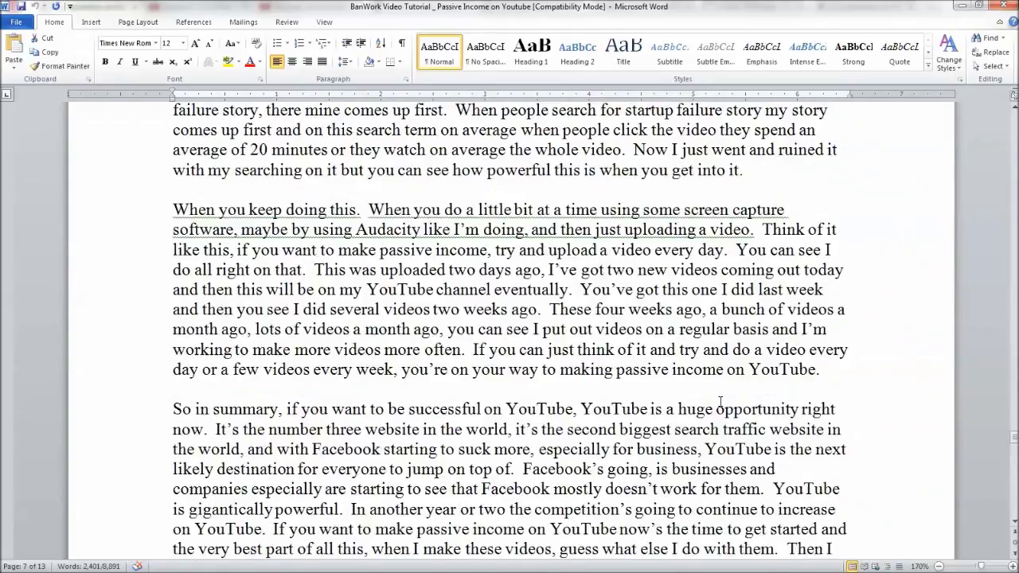
{"action": "scroll", "coordinate": [721, 400], "scroll_direction": "up", "scroll_amount": 10}
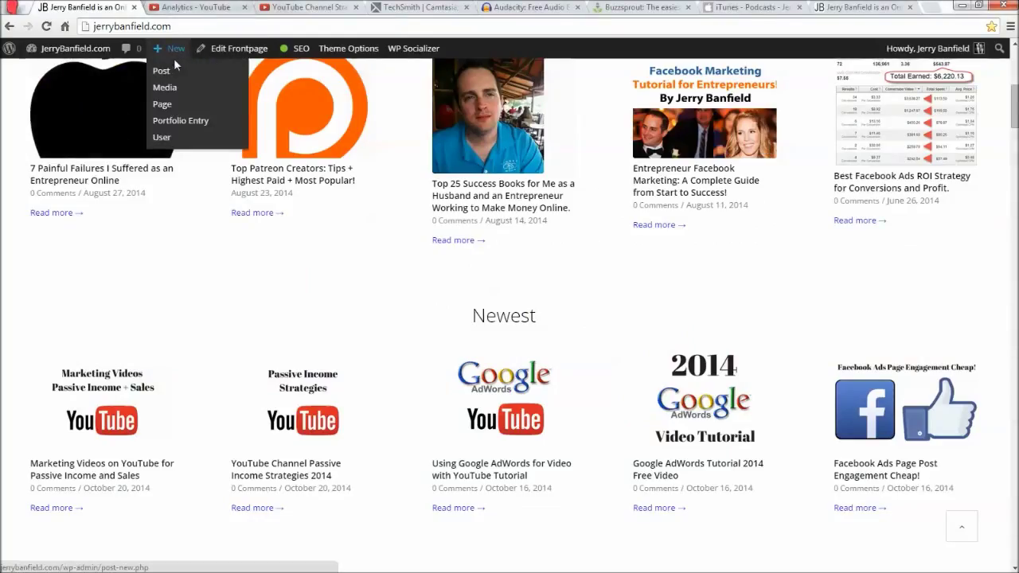
{"action": "left_click", "coordinate": [171, 63]}
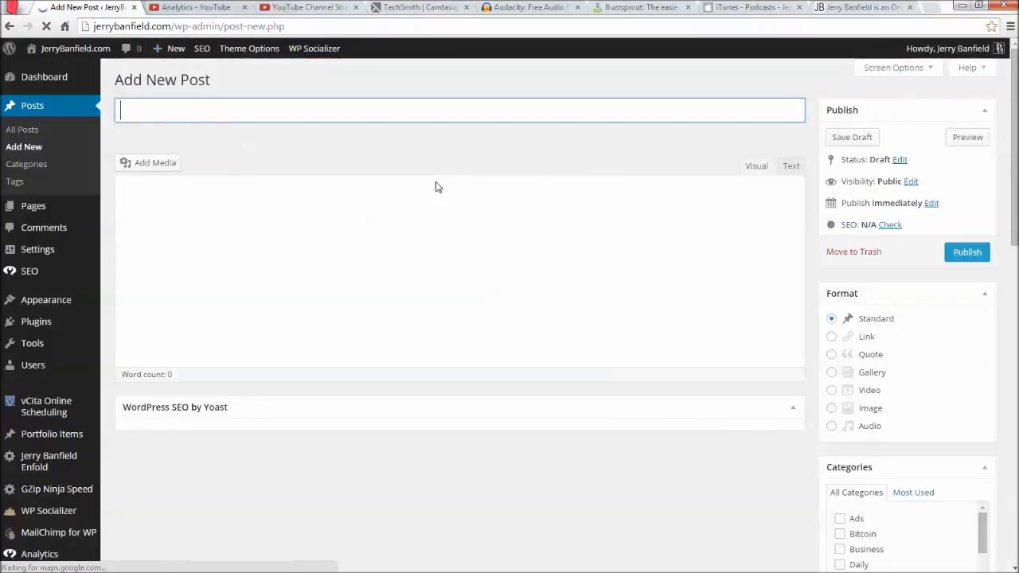
{"action": "left_click", "coordinate": [221, 252]}
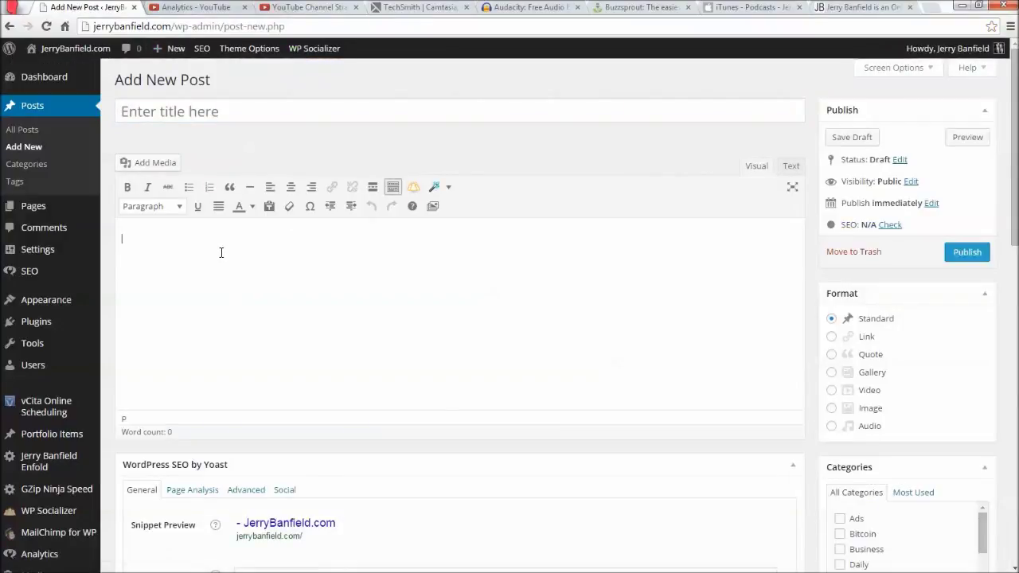
{"action": "key", "text": "ctrl+v"}
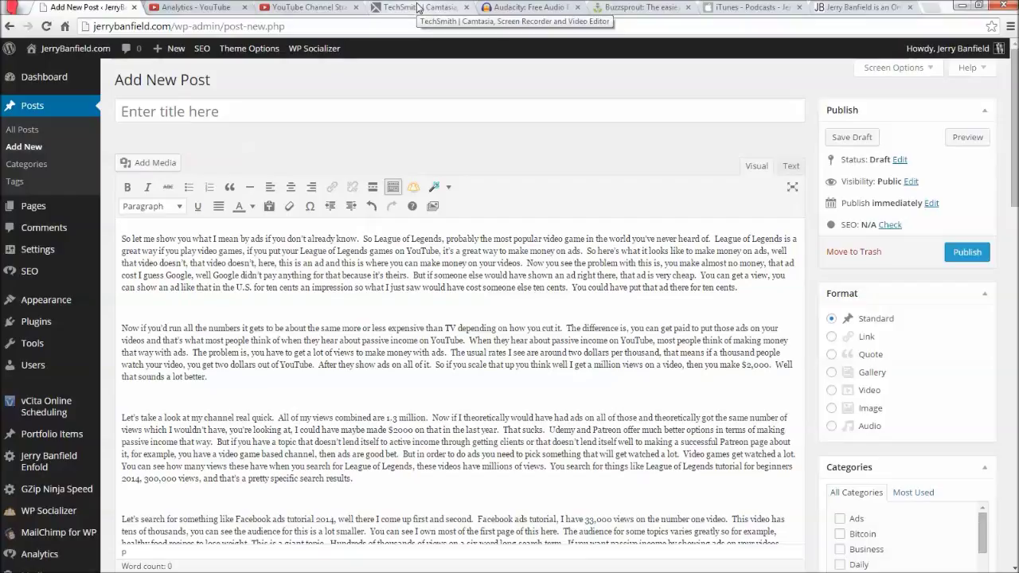
{"action": "scroll", "coordinate": [443, 368], "scroll_direction": "down", "scroll_amount": 5}
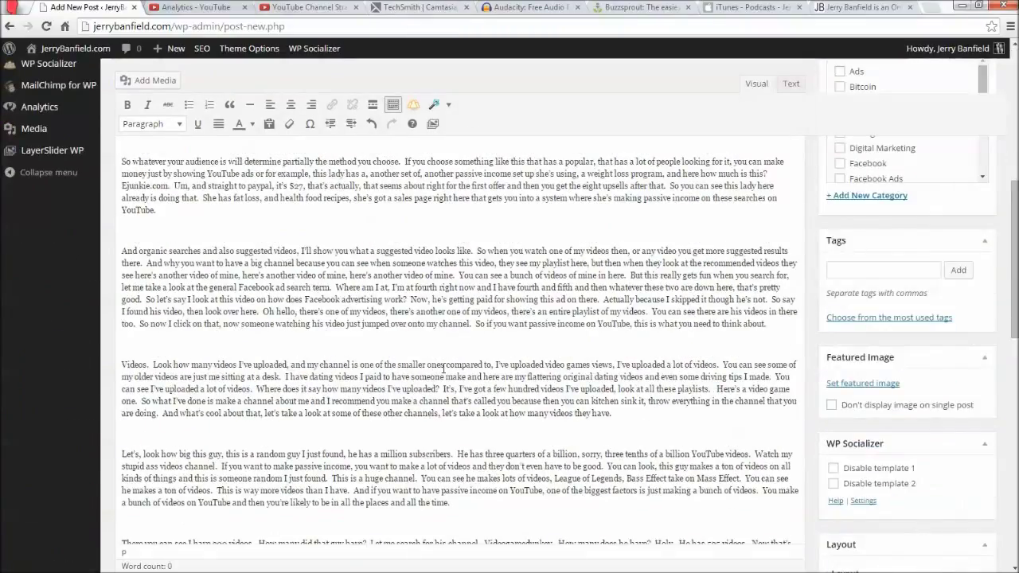
{"action": "scroll", "coordinate": [444, 368], "scroll_direction": "up", "scroll_amount": 5}
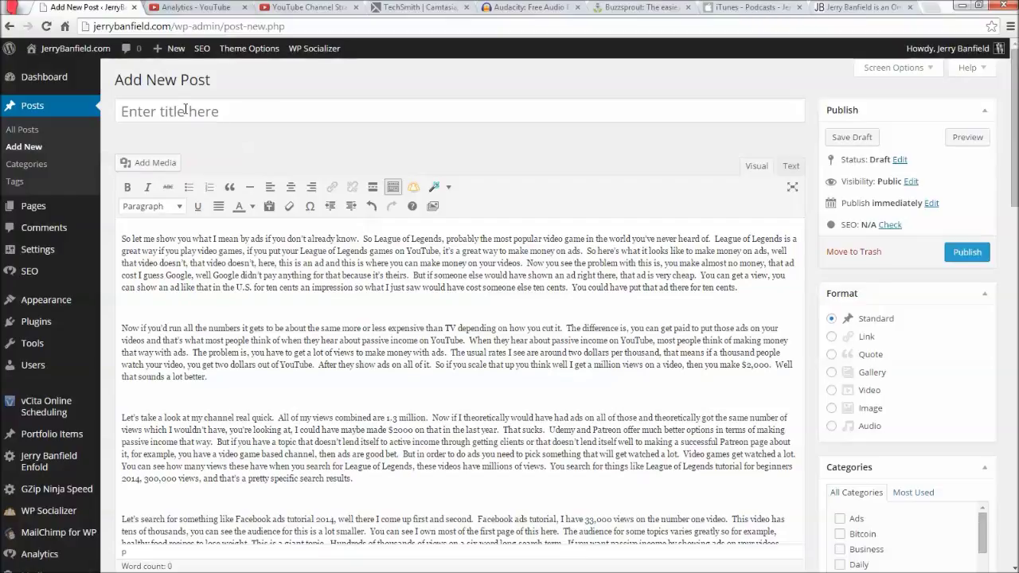
- Open an incognito browser window and search Google for "how to make money playing league of legends on youtube"
{"action": "left_click", "coordinate": [185, 109]}
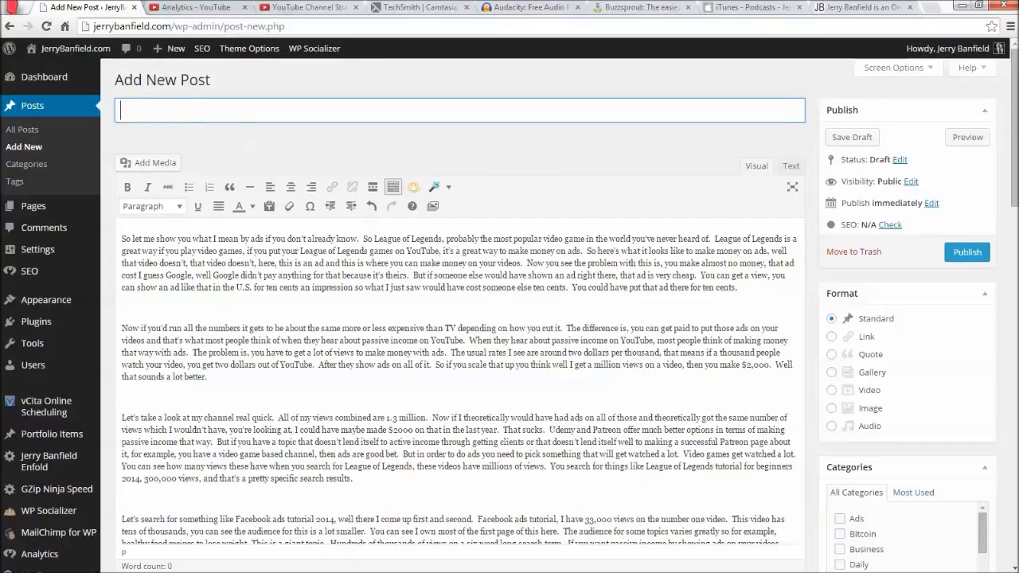
{"action": "key", "text": "alt+Tab"}
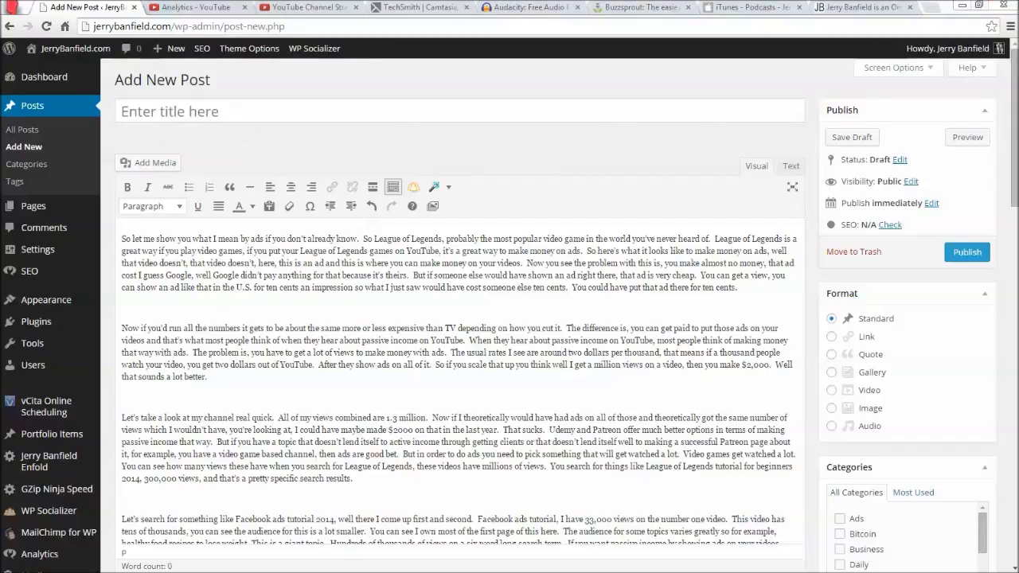
{"action": "key", "text": "ctrl+shift+n"}
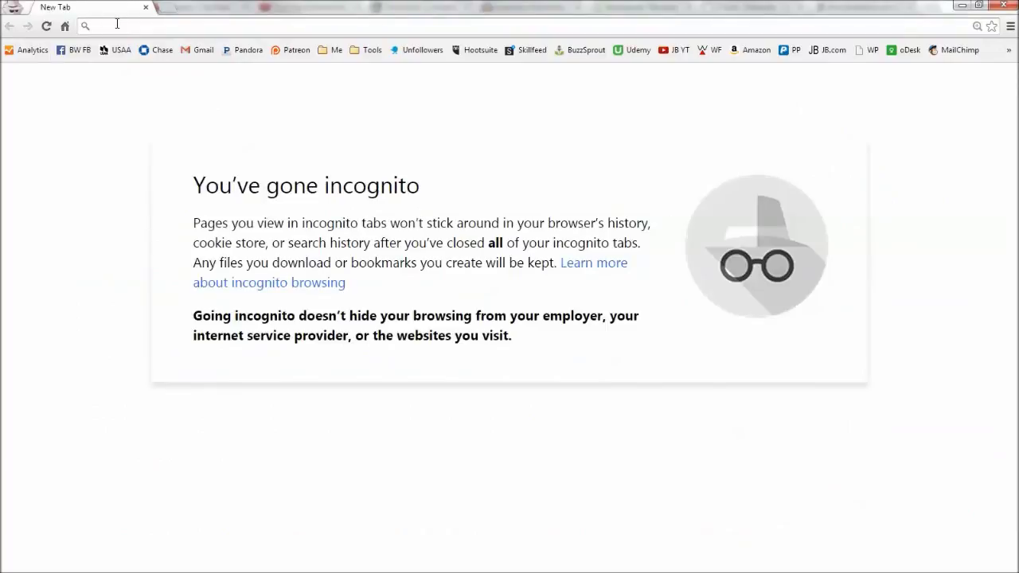
{"action": "type", "text": "ho"}
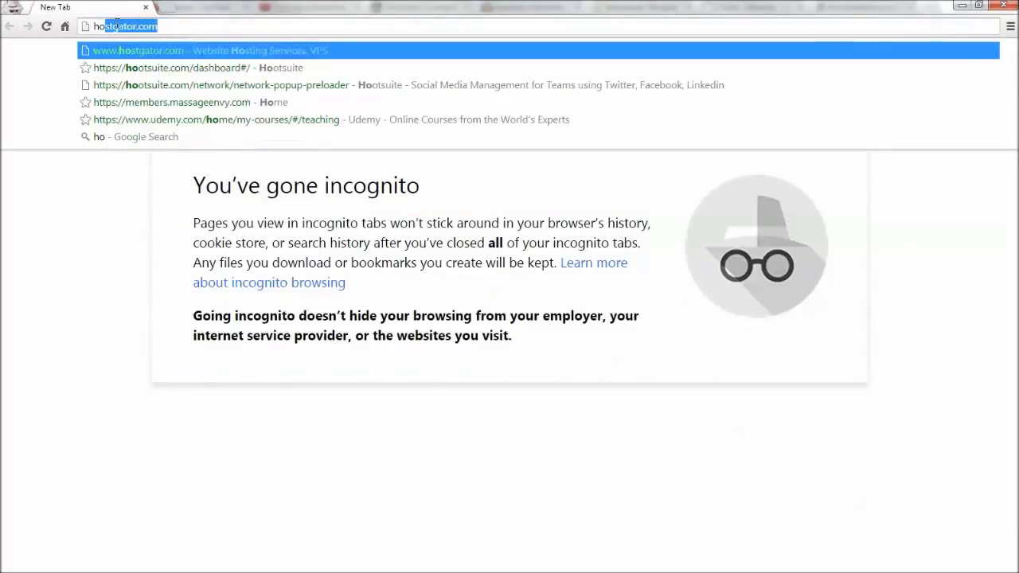
{"action": "type", "text": "w to make m"}
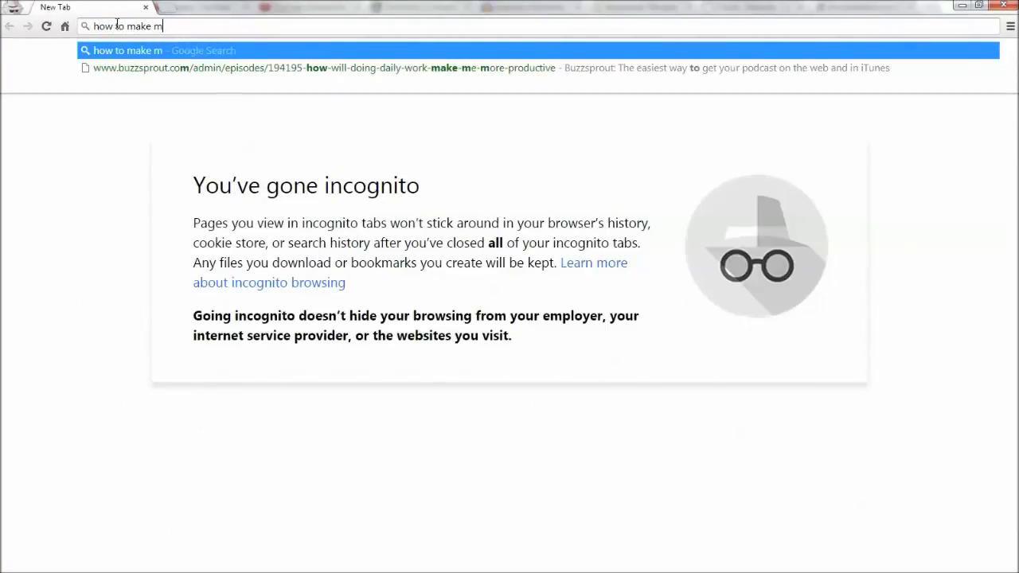
{"action": "type", "text": "oney playing "}
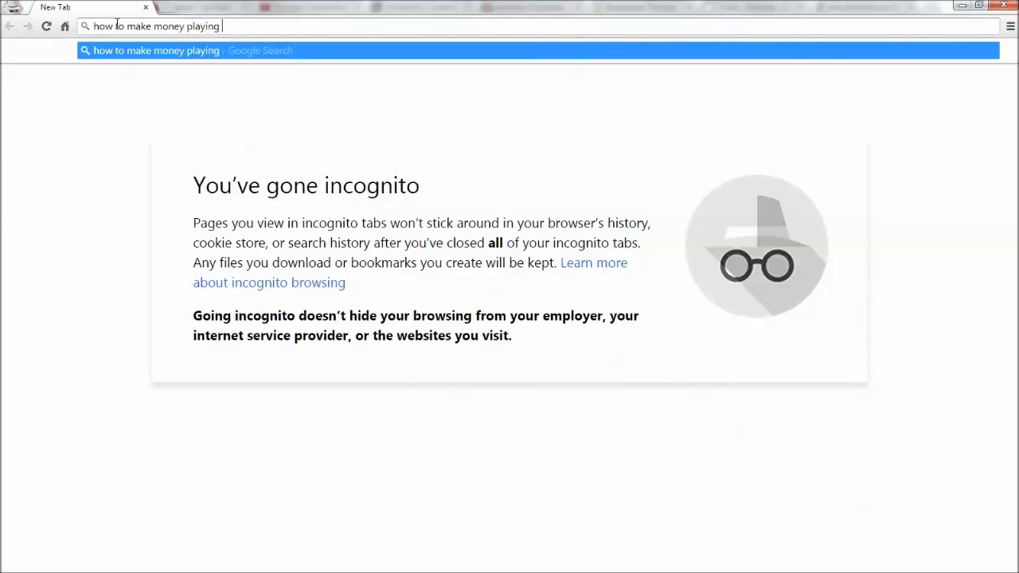
{"action": "type", "text": "league of legends on youtube"}
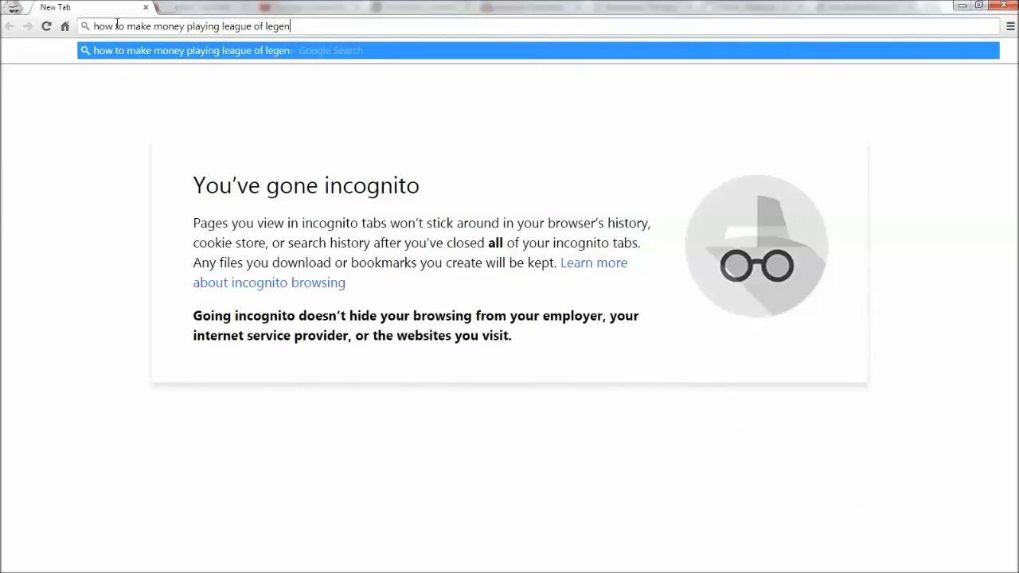
{"action": "key", "text": "Return"}
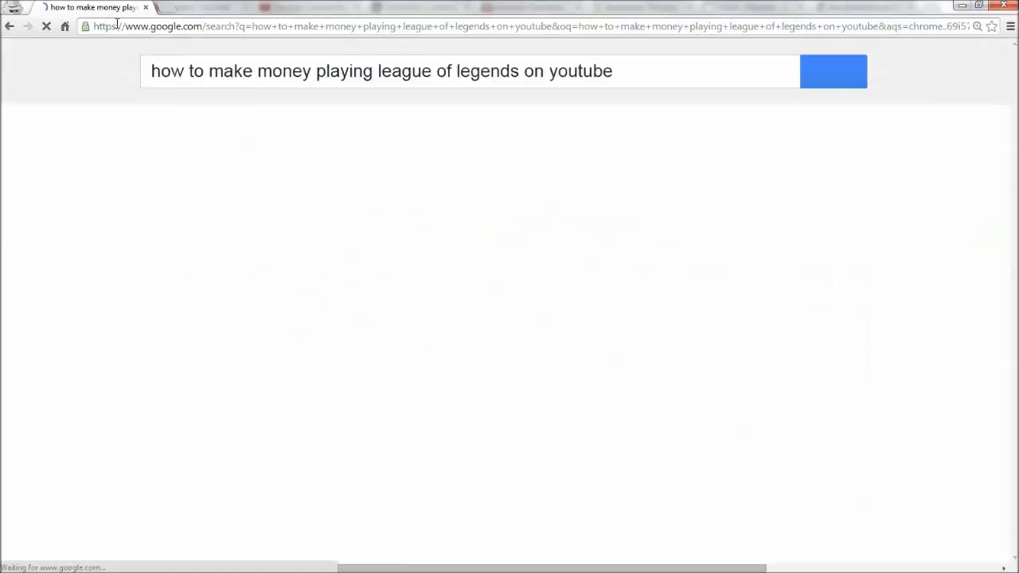
- Examine the Google results for the YouTube query, from the first video down to the related searches
{"action": "scroll", "coordinate": [607, 223], "scroll_direction": "down", "scroll_amount": 10}
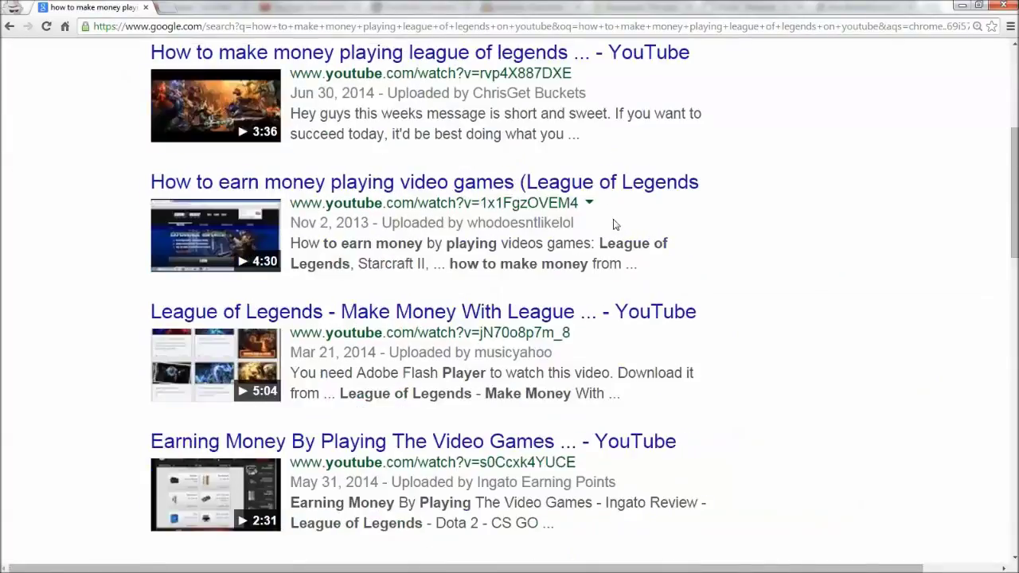
{"action": "scroll", "coordinate": [589, 235], "scroll_direction": "down", "scroll_amount": 4}
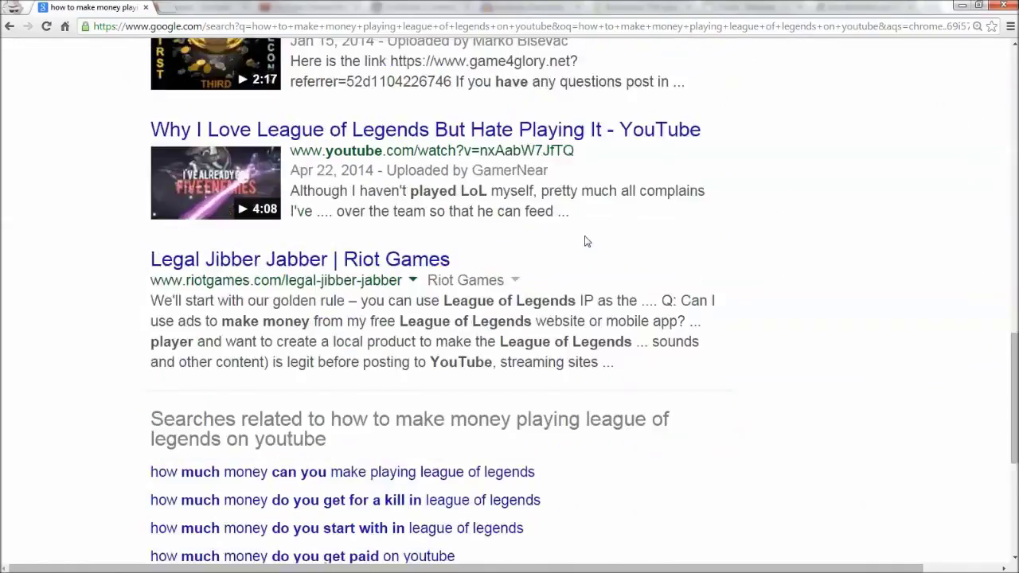
{"action": "scroll", "coordinate": [585, 239], "scroll_direction": "up", "scroll_amount": 7}
{"action": "scroll", "coordinate": [323, 282], "scroll_direction": "up", "scroll_amount": 10}
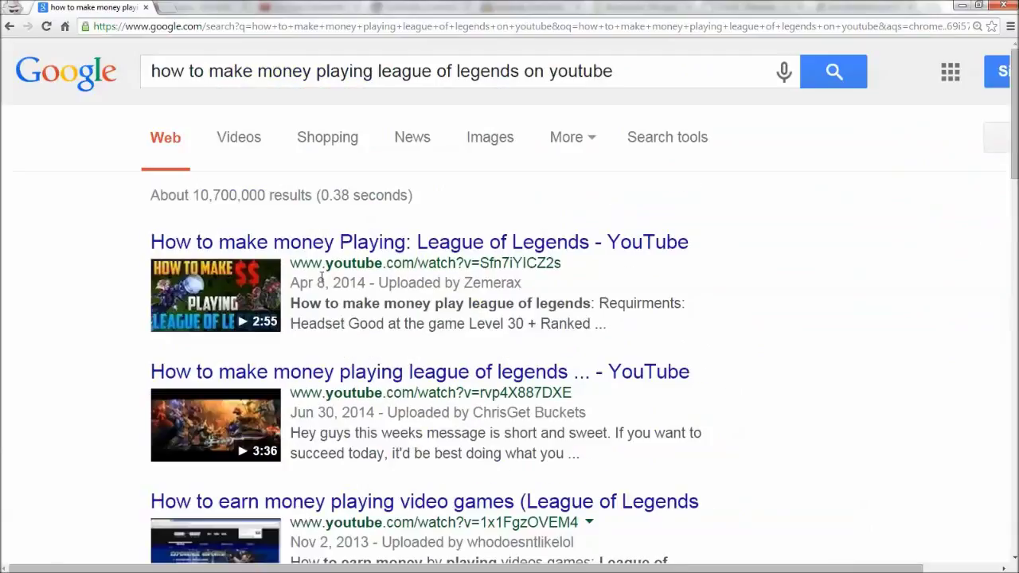
{"action": "scroll", "coordinate": [327, 279], "scroll_direction": "down", "scroll_amount": 15}
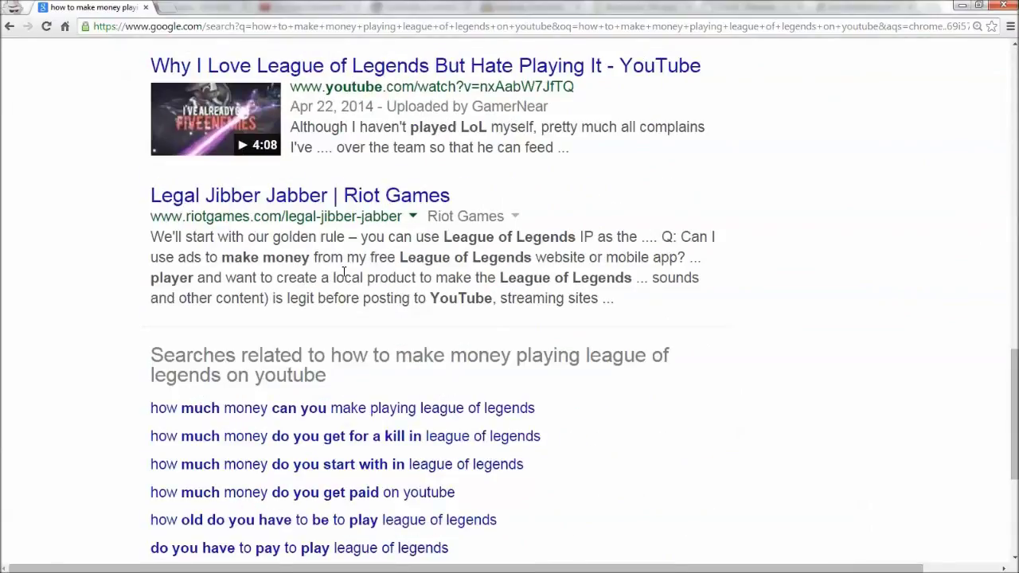
{"action": "scroll", "coordinate": [344, 273], "scroll_direction": "up", "scroll_amount": 2}
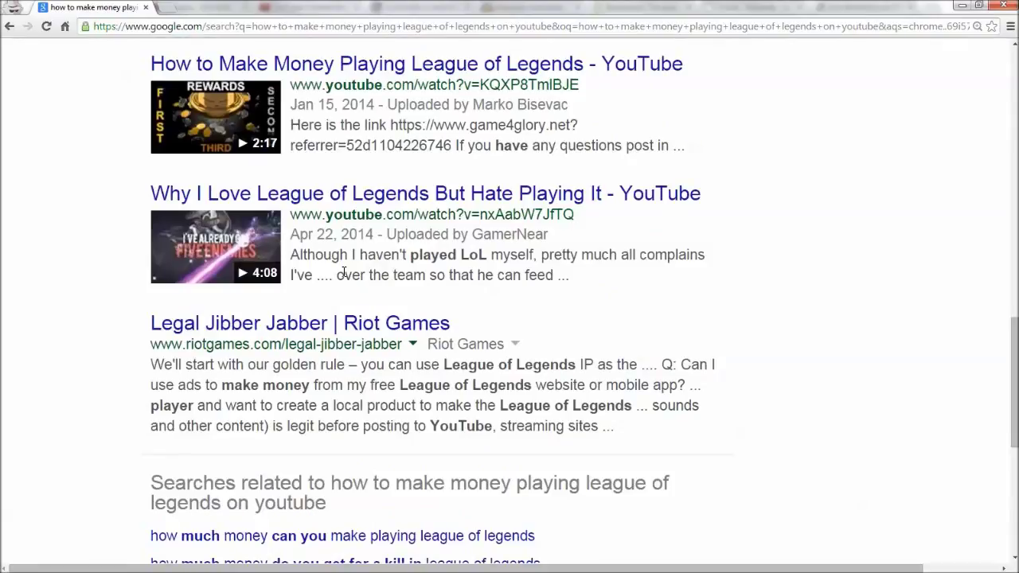
{"action": "scroll", "coordinate": [344, 270], "scroll_direction": "up", "scroll_amount": 10}
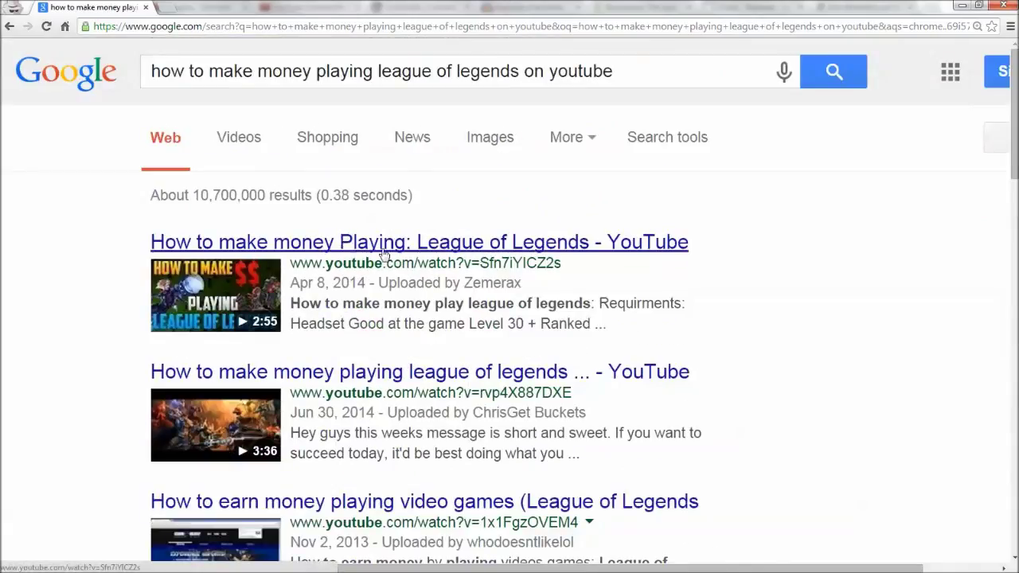
- Remove "on youtube" from the query and search Google for "how to make money playing league of legends"
{"action": "left_click", "coordinate": [526, 72]}
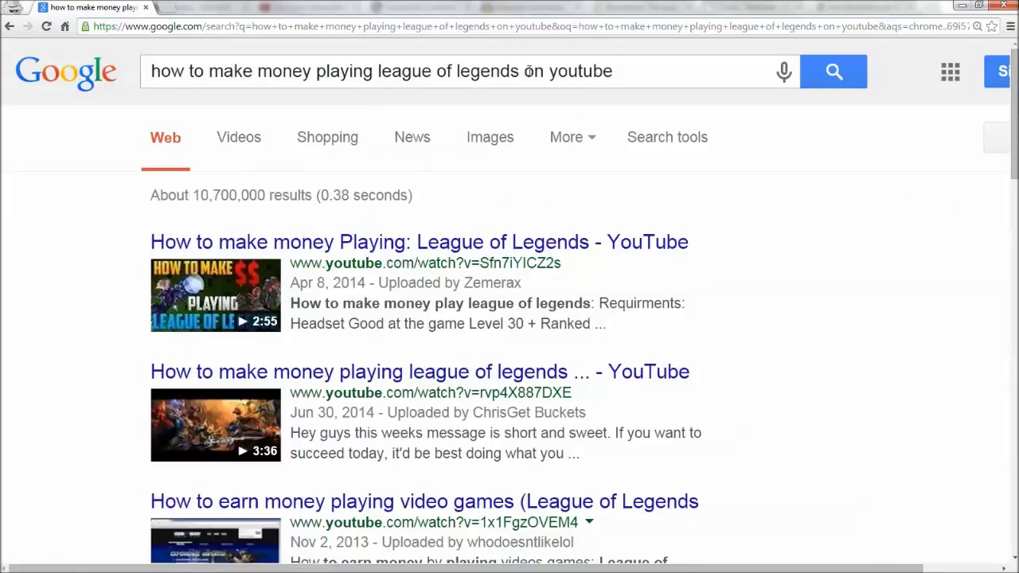
{"action": "left_click_drag", "start_coordinate": [526, 72], "coordinate": [663, 71]}
{"action": "key", "text": "BackSpace"}
{"action": "key", "text": "Return"}
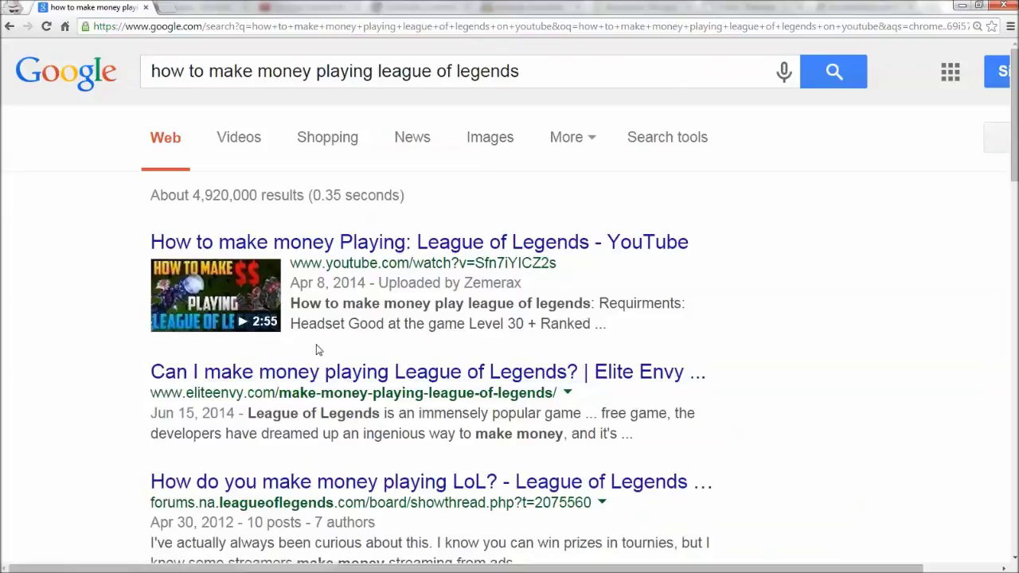
- Examine which videos, forums and articles rank for the shortened League of Legends query
{"action": "scroll", "coordinate": [321, 350], "scroll_direction": "down", "scroll_amount": 2}
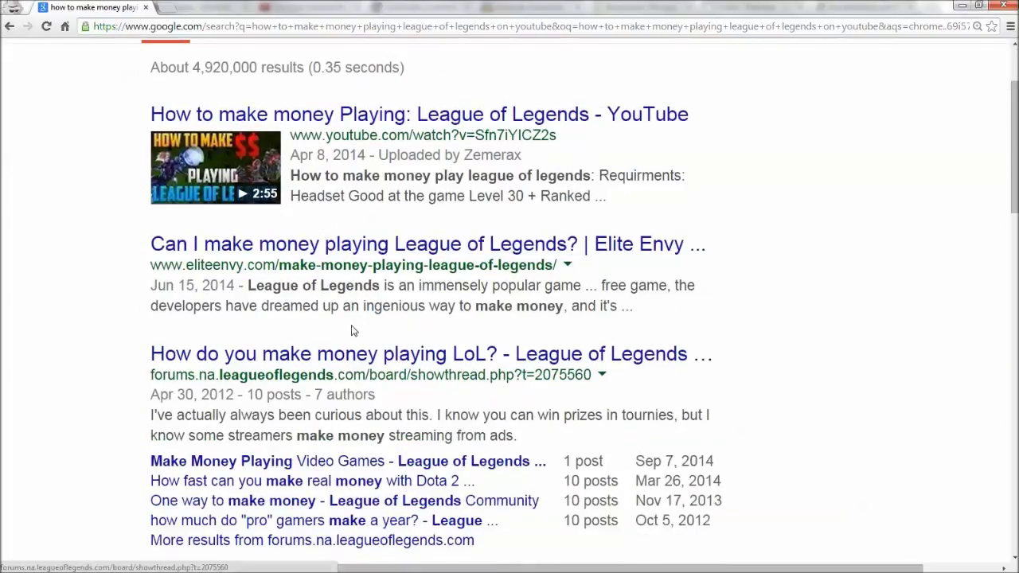
{"action": "scroll", "coordinate": [347, 305], "scroll_direction": "down", "scroll_amount": 1}
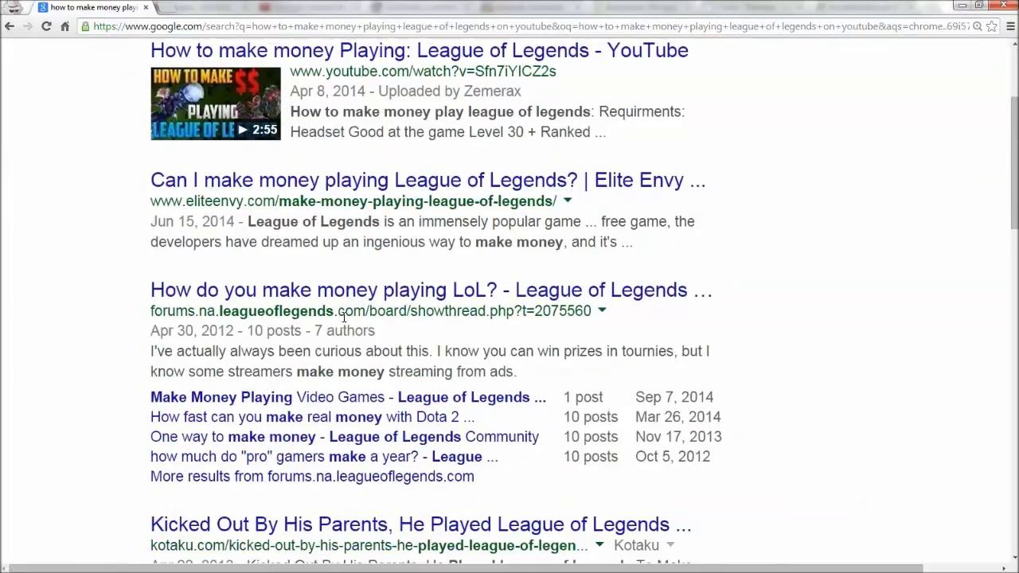
{"action": "scroll", "coordinate": [344, 317], "scroll_direction": "down", "scroll_amount": 2}
{"action": "scroll", "coordinate": [344, 320], "scroll_direction": "down", "scroll_amount": 1}
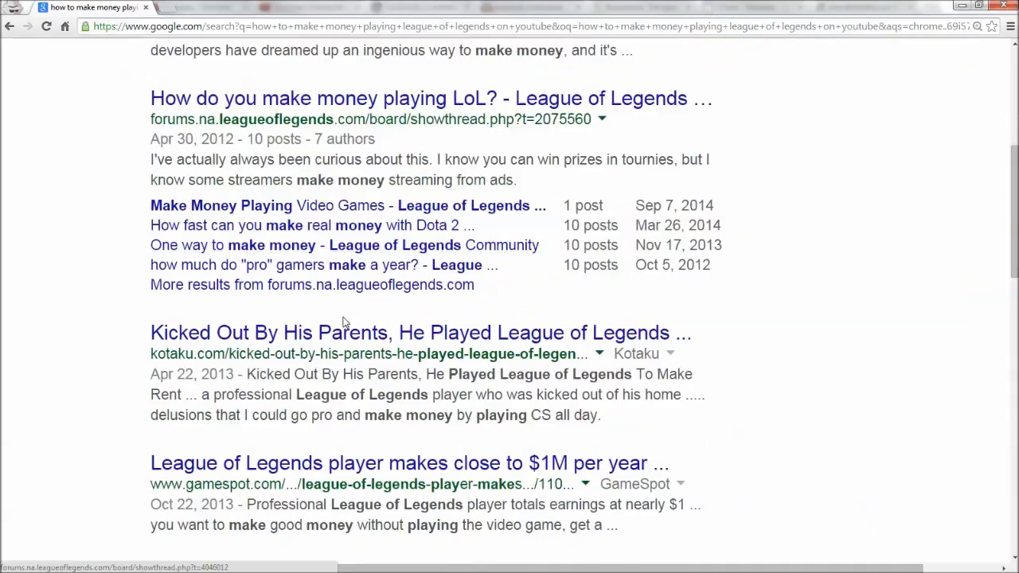
{"action": "scroll", "coordinate": [344, 322], "scroll_direction": "down", "scroll_amount": 3}
{"action": "scroll", "coordinate": [344, 321], "scroll_direction": "down", "scroll_amount": 1}
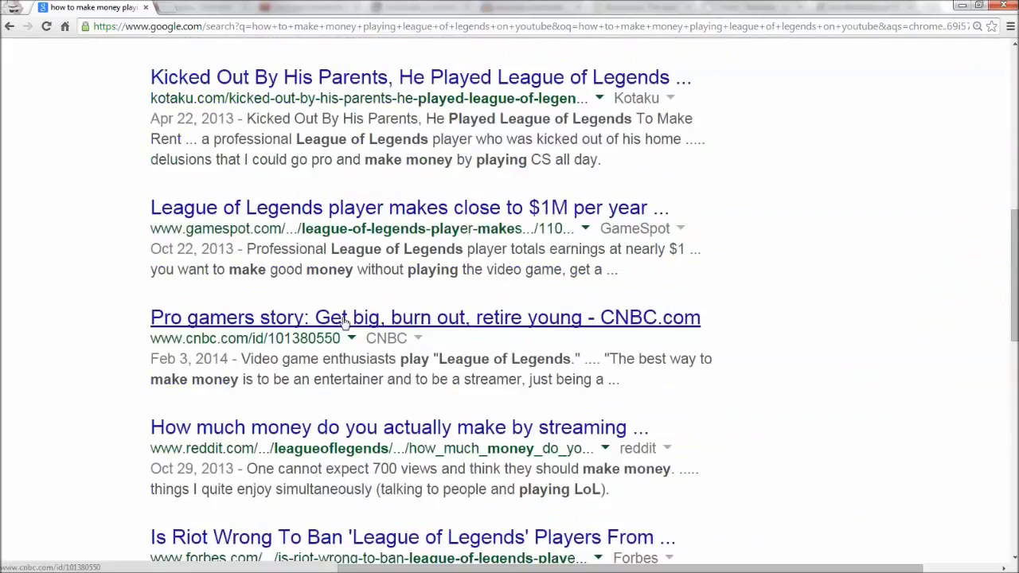
{"action": "scroll", "coordinate": [344, 321], "scroll_direction": "down", "scroll_amount": 2}
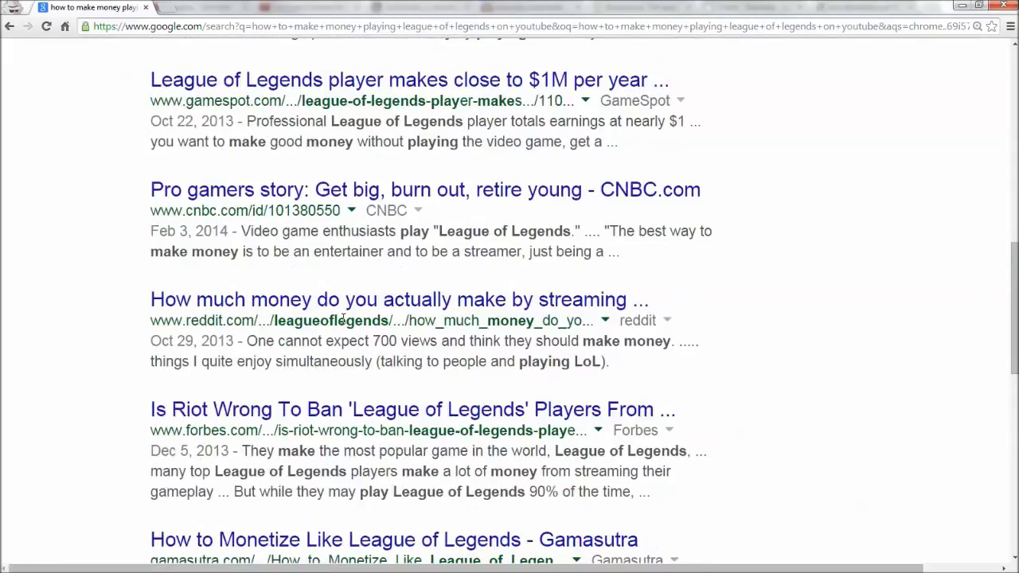
{"action": "scroll", "coordinate": [344, 320], "scroll_direction": "up", "scroll_amount": 10}
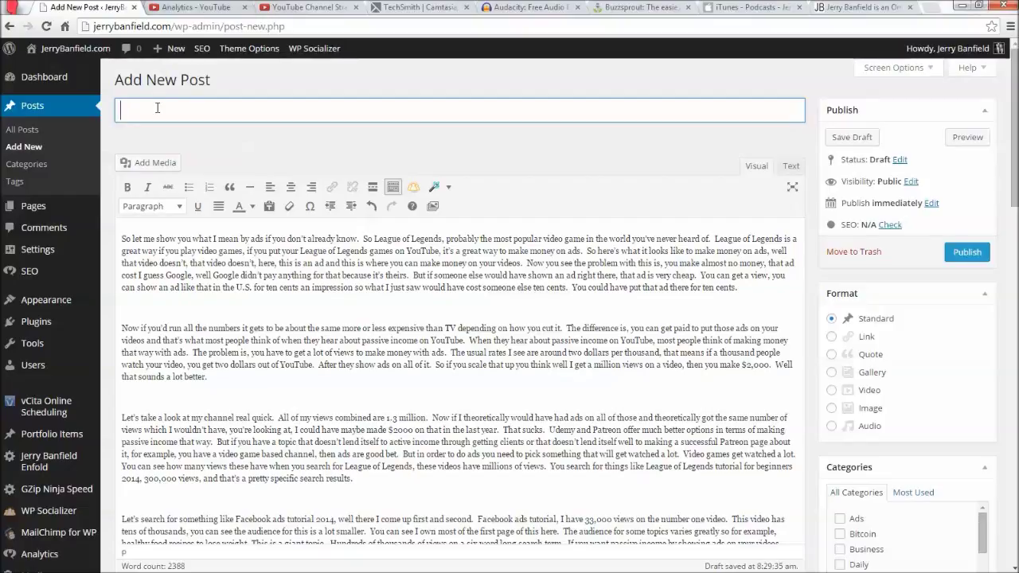
{"action": "type", "text": "League of Legends"}
{"action": "key", "text": "BackSpace"}
{"action": "key", "text": "BackSpace"}
{"action": "key", "text": "BackSpace"}
{"action": "key", "text": "BackSpace"}
{"action": "key", "text": "BackSpace"}
{"action": "key", "text": "BackSpace"}
{"action": "key", "text": "BackSpace"}
{"action": "key", "text": "BackSpace"}
{"action": "key", "text": "BackSpace"}
{"action": "key", "text": "BackSpace"}
{"action": "key", "text": "BackSpace"}
{"action": "key", "text": "BackSpace"}
{"action": "key", "text": "BackSpace"}
{"action": "key", "text": "BackSpace"}
{"action": "key", "text": "BackSpace"}
{"action": "key", "text": "BackSpace"}
{"action": "key", "text": "BackSpace"}
{"action": "type", "text": "Ma"}
{"action": "type", "text": "king"}
{"action": "key", "text": "ctrl+BackSpace"}
{"action": "type", "text": "How"}
{"action": "key", "text": "BackSpace"}
{"action": "key", "text": "BackSpace"}
{"action": "key", "text": "BackSpace"}
{"action": "type", "text": "League of Legends"}
{"action": "key", "text": "BackSpace"}
{"action": "key", "text": "BackSpace"}
{"action": "key", "text": "BackSpace"}
{"action": "key", "text": "BackSpace"}
{"action": "key", "text": "BackSpace"}
{"action": "key", "text": "BackSpace"}
{"action": "key", "text": "BackSpace"}
{"action": "key", "text": "BackSpace"}
{"action": "key", "text": "BackSpace"}
{"action": "key", "text": "BackSpace"}
{"action": "key", "text": "BackSpace"}
{"action": "key", "text": "BackSpace"}
{"action": "key", "text": "BackSpace"}
{"action": "key", "text": "BackSpace"}
{"action": "key", "text": "BackSpace"}
{"action": "key", "text": "BackSpace"}
{"action": "key", "text": "BackSpace"}
- Title the new blog post "How to Make Money Playing League of Legends on YouTube"
{"action": "type", "text": "How to Make Money "}
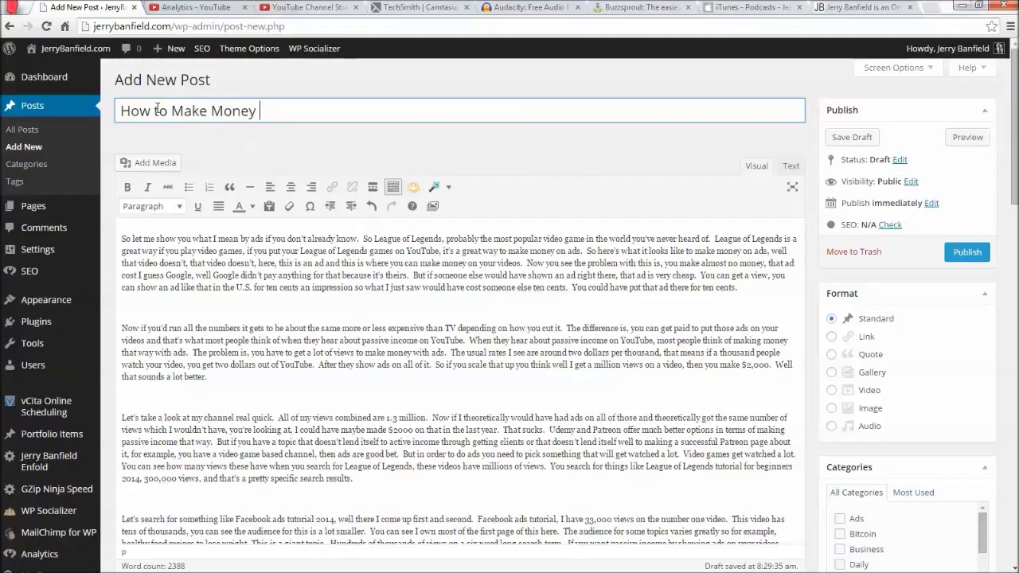
{"action": "type", "text": "Playing League of Leg"}
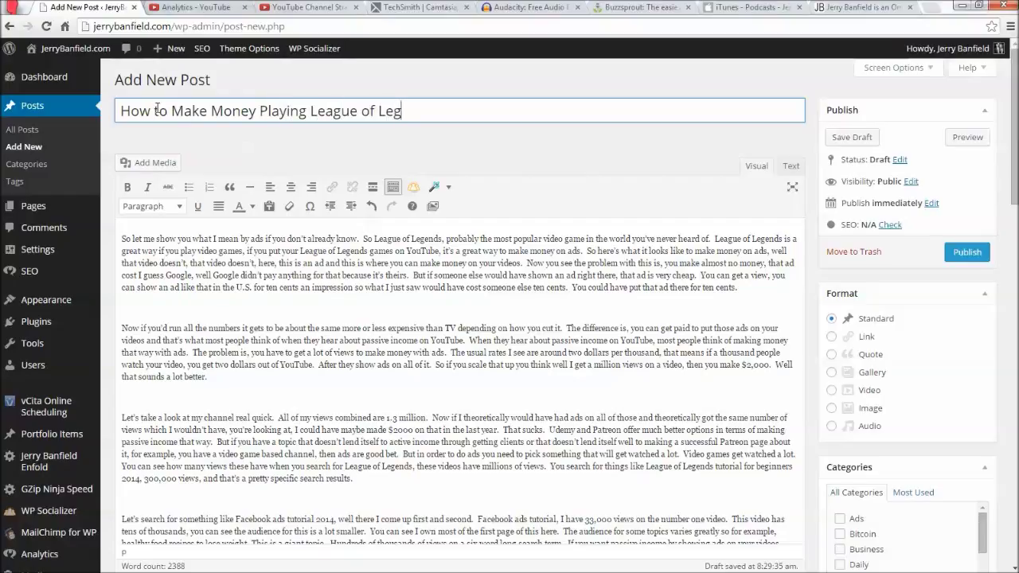
{"action": "type", "text": "ends on YouTUbe"}
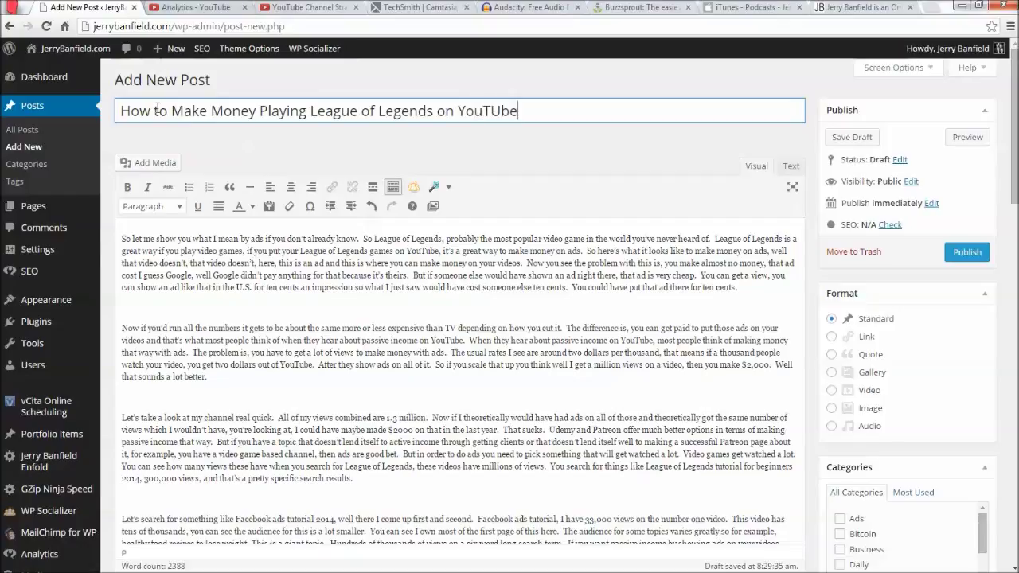
{"action": "key", "text": "BackSpace"}
{"action": "key", "text": "BackSpace"}
{"action": "type", "text": "ube"}
{"action": "key", "text": "BackSpace"}
{"action": "key", "text": "BackSpace"}
{"action": "key", "text": "BackSpace"}
{"action": "key", "text": "BackSpace"}
{"action": "type", "text": "ube"}
- Copy the post title "How to Make Money Playing League of Legends on YouTube" into the post's SEO Title
{"action": "key", "text": "ctrl+a"}
{"action": "scroll", "coordinate": [516, 365], "scroll_direction": "down", "scroll_amount": 15}
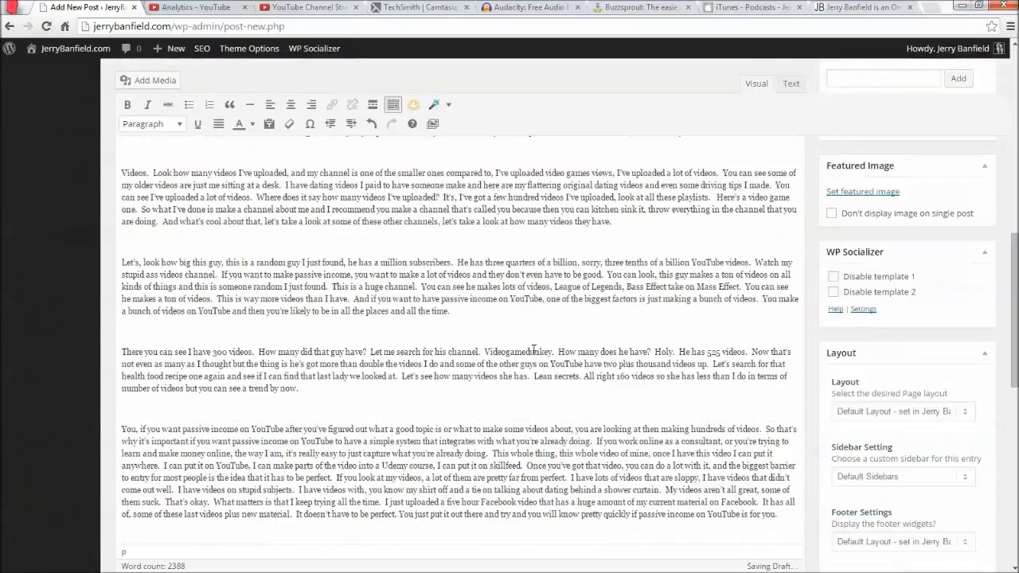
{"action": "scroll", "coordinate": [516, 365], "scroll_direction": "down", "scroll_amount": 2}
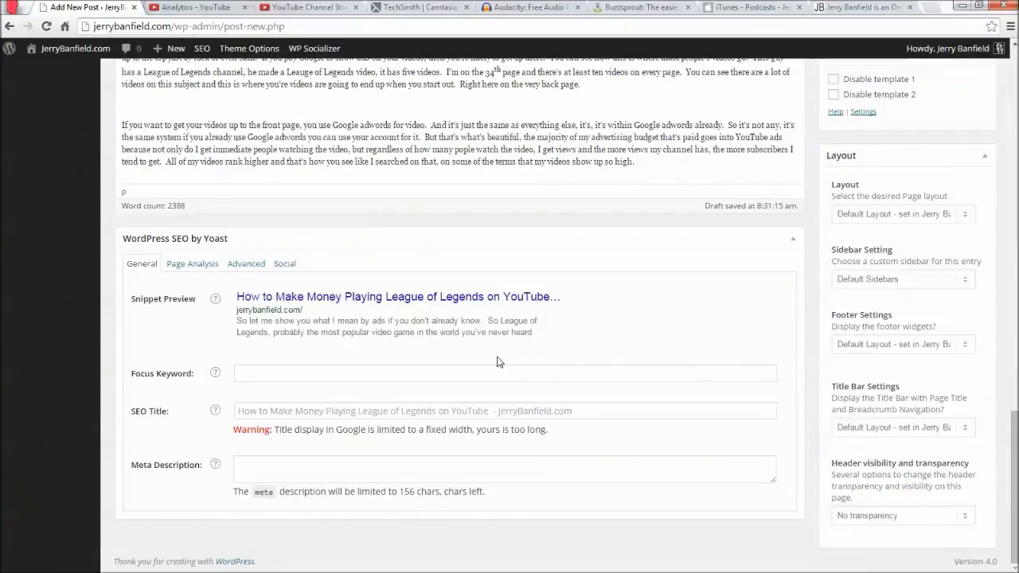
{"action": "left_click", "coordinate": [316, 412]}
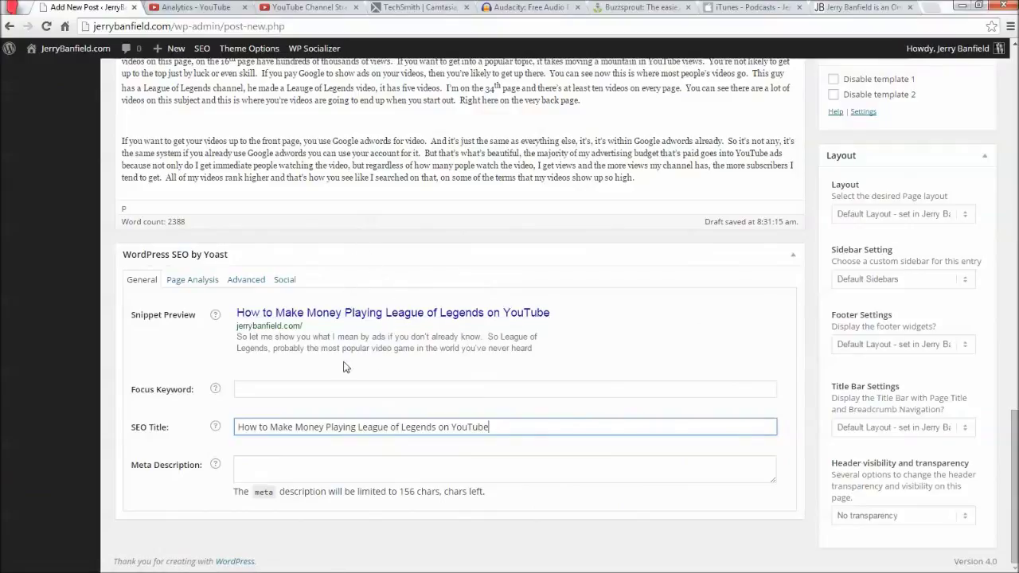
- Shorten the post's permalink by removing "-on-youtube" from its end
{"action": "scroll", "coordinate": [378, 176], "scroll_direction": "up", "scroll_amount": 15}
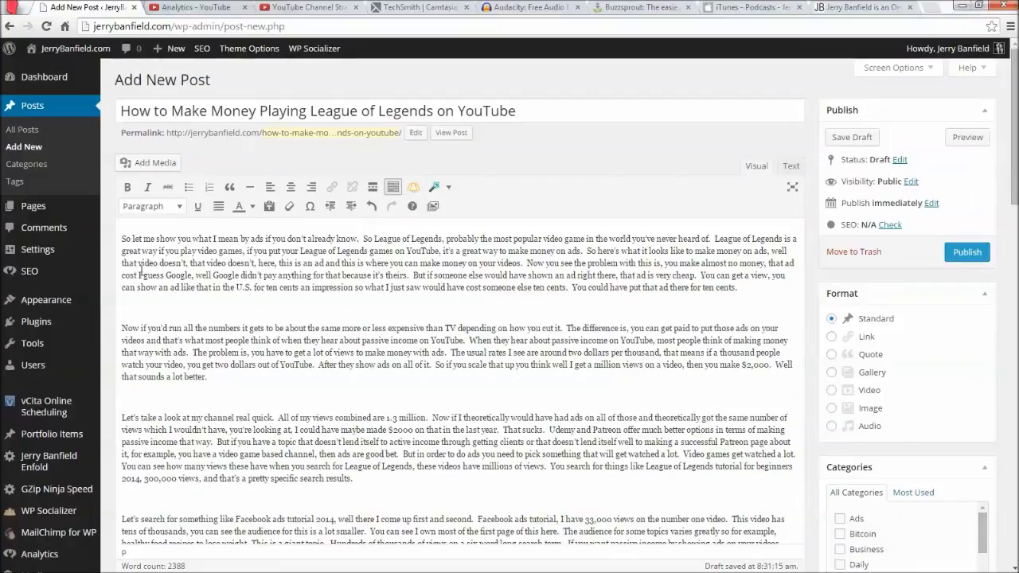
{"action": "left_click", "coordinate": [416, 133]}
{"action": "left_click", "coordinate": [371, 134]}
{"action": "left_click_drag", "start_coordinate": [373, 133], "coordinate": [398, 133]}
{"action": "left_click", "coordinate": [350, 131]}
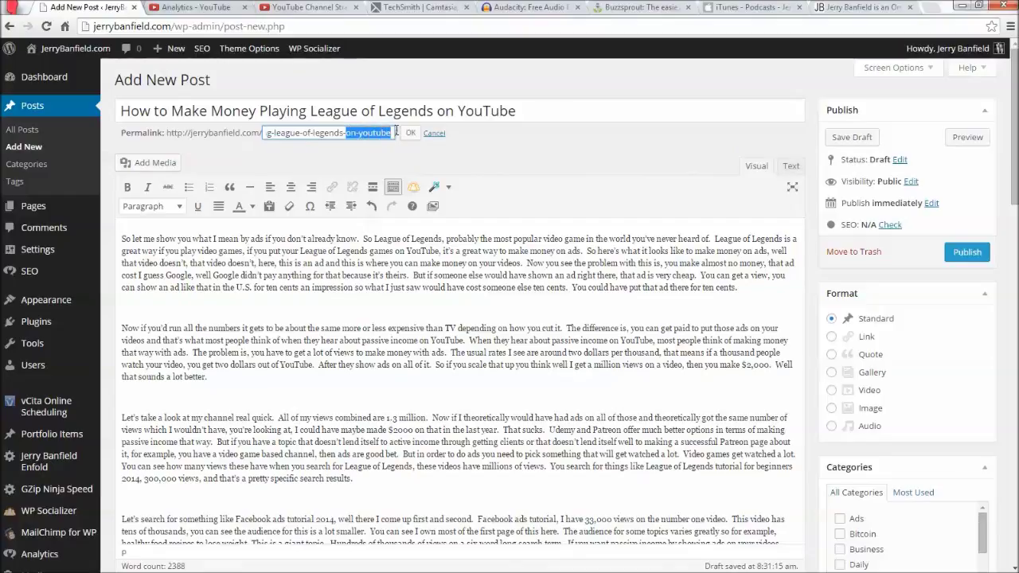
{"action": "key", "text": "BackSpace"}
{"action": "left_click", "coordinate": [410, 133]}
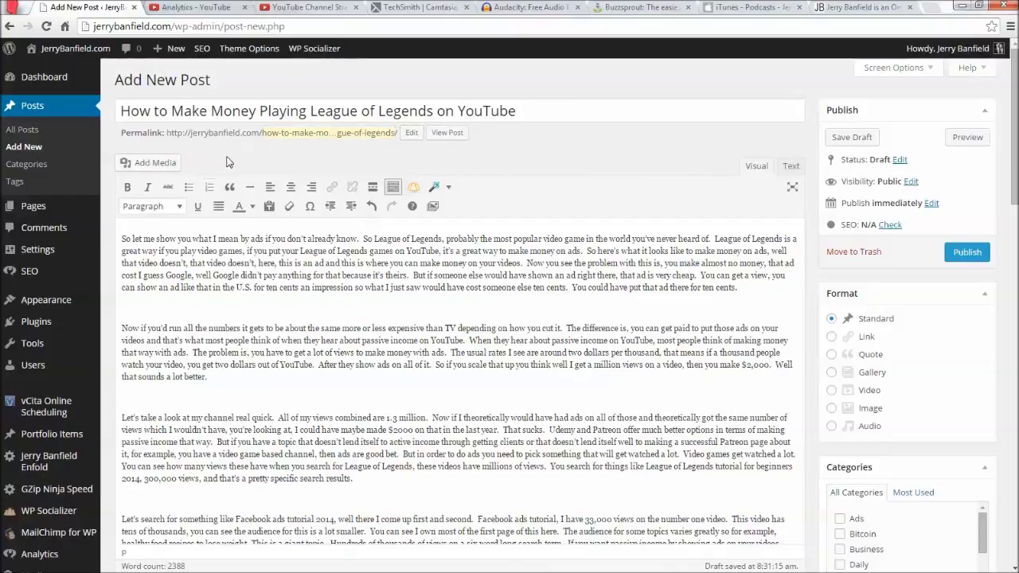
- Replace "How to Make Money" at the start of the post title with "Full Time Income"
{"action": "double_click", "coordinate": [219, 112]}
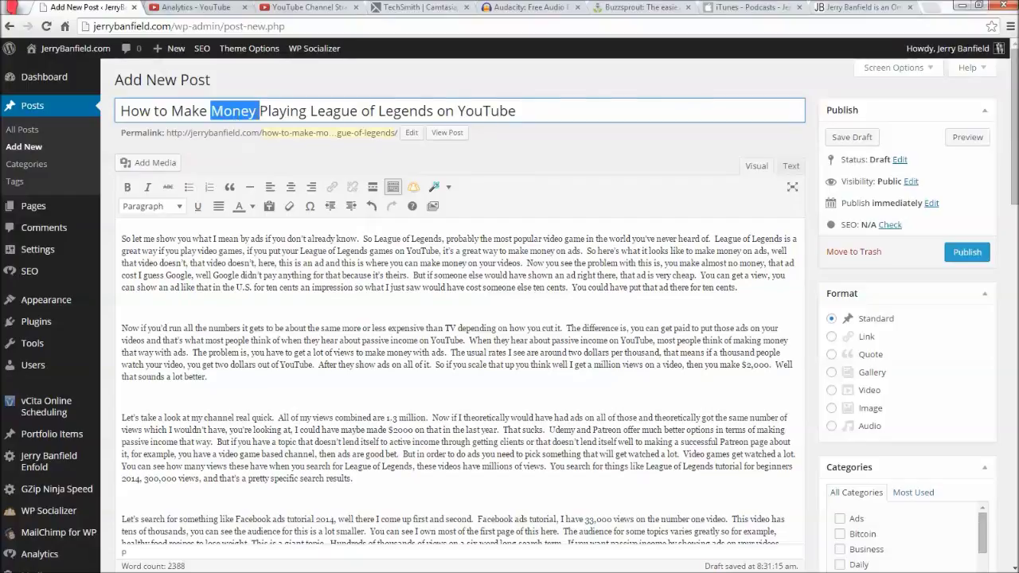
{"action": "left_click", "coordinate": [260, 113]}
{"action": "left_click_drag", "start_coordinate": [260, 111], "coordinate": [121, 111]}
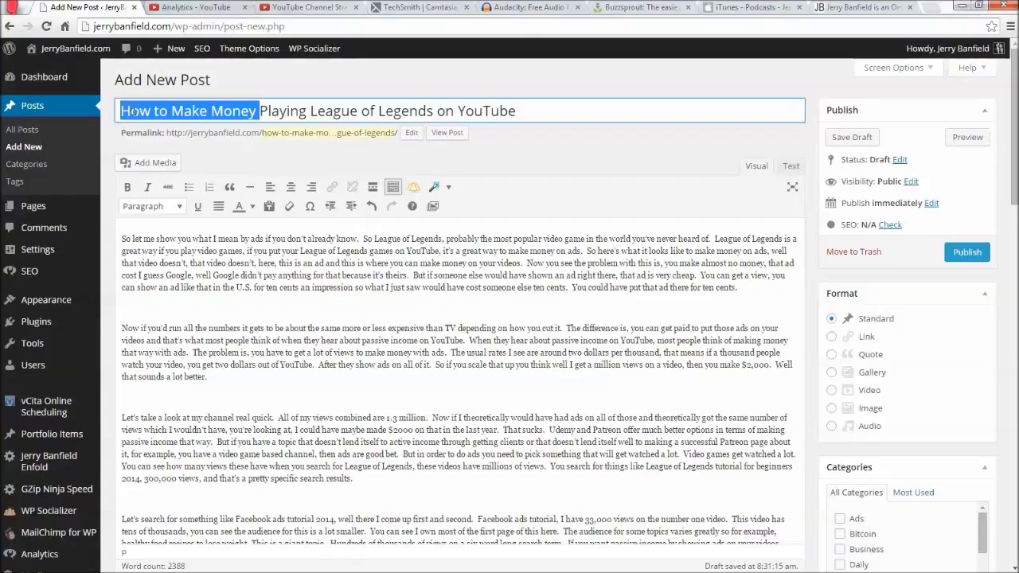
{"action": "type", "text": "Full Time"}
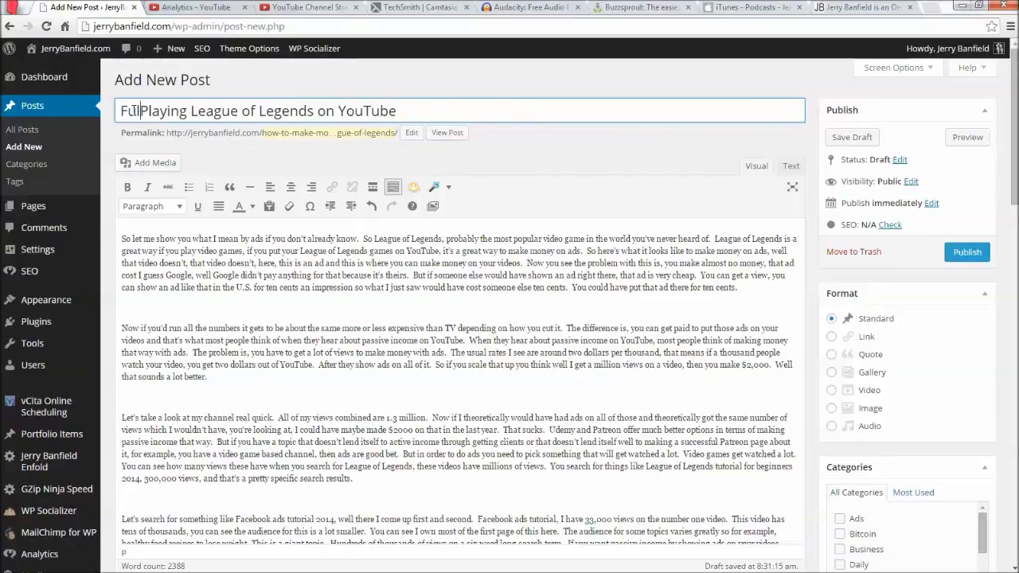
{"action": "type", "text": " Income"}
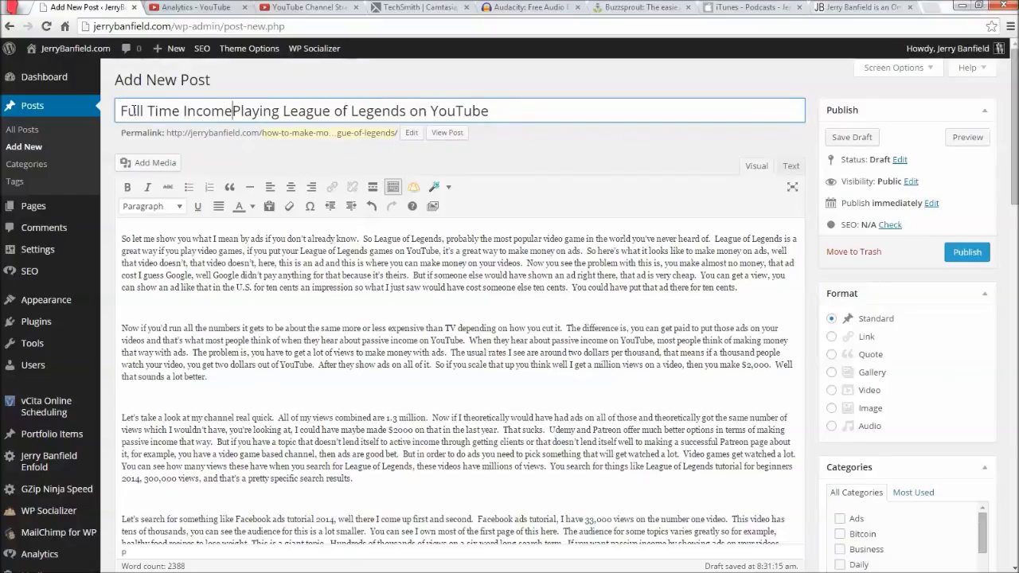
- Replace "Full Time Income" in the post title so it reads "Passive Income Playing League of Legends on YouTube"
{"action": "key", "text": "BackSpace"}
{"action": "key", "text": "BackSpace"}
{"action": "key", "text": "BackSpace"}
{"action": "key", "text": "BackSpace"}
{"action": "key", "text": "BackSpace"}
{"action": "key", "text": "BackSpace"}
{"action": "key", "text": "BackSpace"}
{"action": "key", "text": "BackSpace"}
{"action": "key", "text": "BackSpace"}
{"action": "key", "text": "BackSpace"}
{"action": "key", "text": "BackSpace"}
{"action": "key", "text": "BackSpace"}
{"action": "key", "text": "BackSpace"}
{"action": "key", "text": "BackSpace"}
{"action": "key", "text": "BackSpace"}
{"action": "key", "text": "BackSpace"}
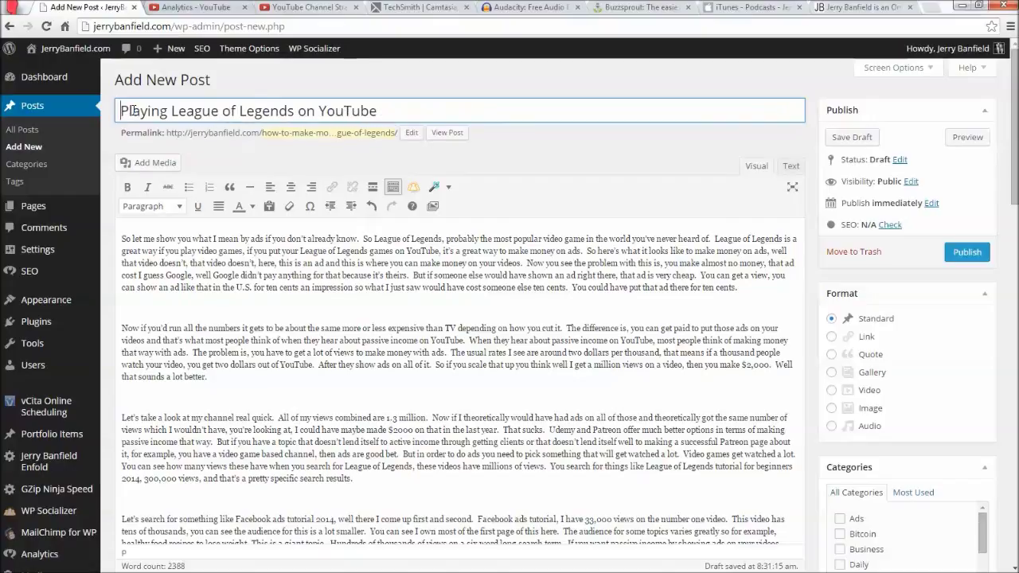
{"action": "left_click", "coordinate": [442, 112]}
{"action": "left_click", "coordinate": [120, 111]}
{"action": "type", "text": "Passive INcom"}
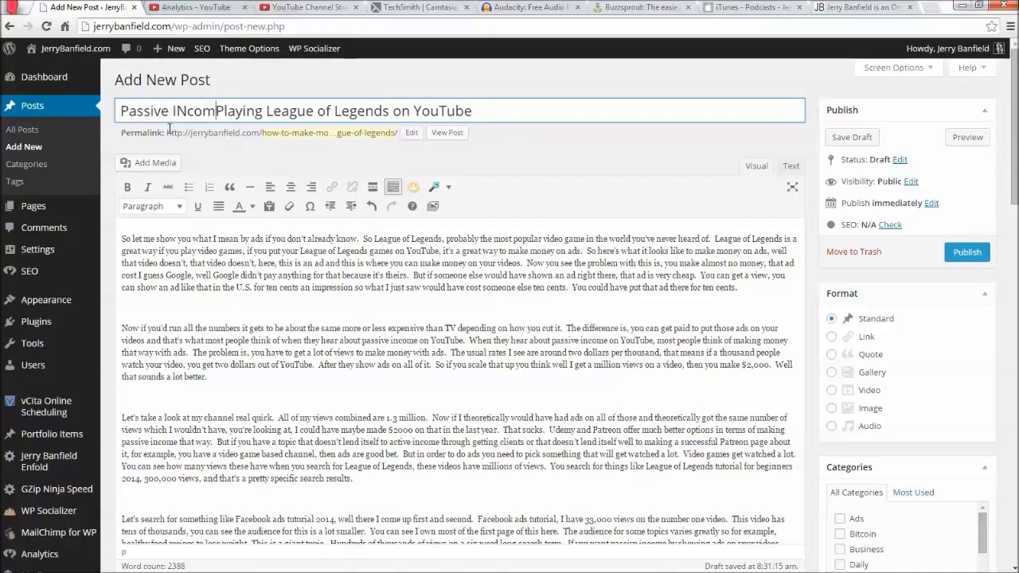
{"action": "key", "text": "BackSpace"}
{"action": "key", "text": "BackSpace"}
{"action": "key", "text": "BackSpace"}
{"action": "key", "text": "BackSpace"}
{"action": "type", "text": "ncome"}
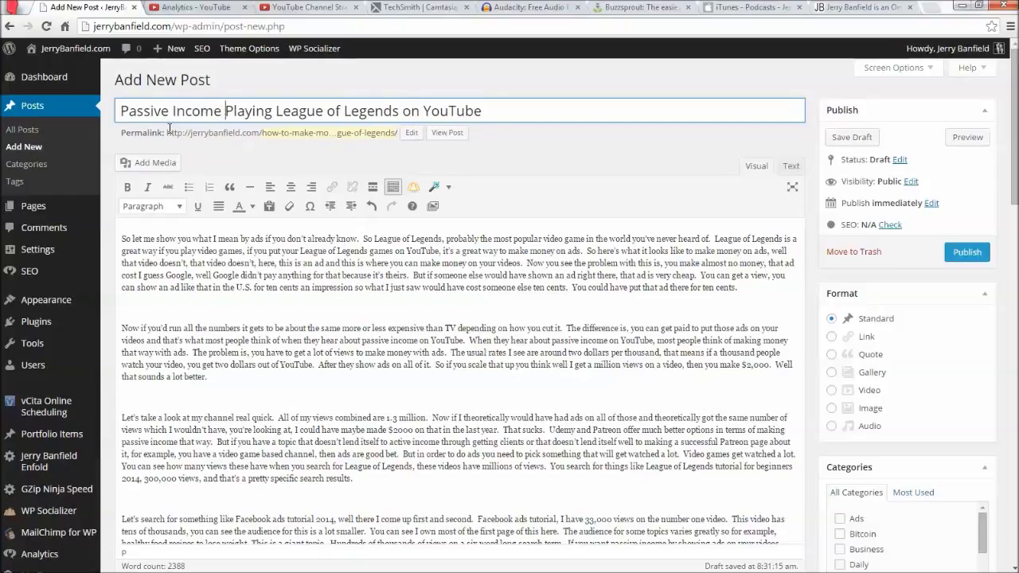
{"action": "left_click", "coordinate": [500, 112]}
- Save the retitled blog post as a draft
{"action": "left_click", "coordinate": [411, 134]}
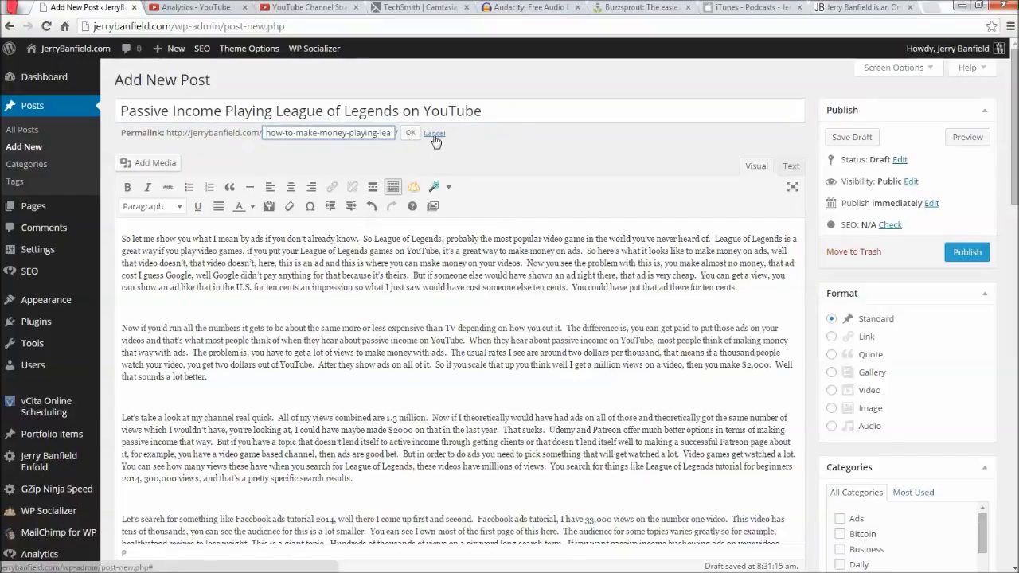
{"action": "left_click", "coordinate": [435, 134]}
{"action": "left_click", "coordinate": [479, 104]}
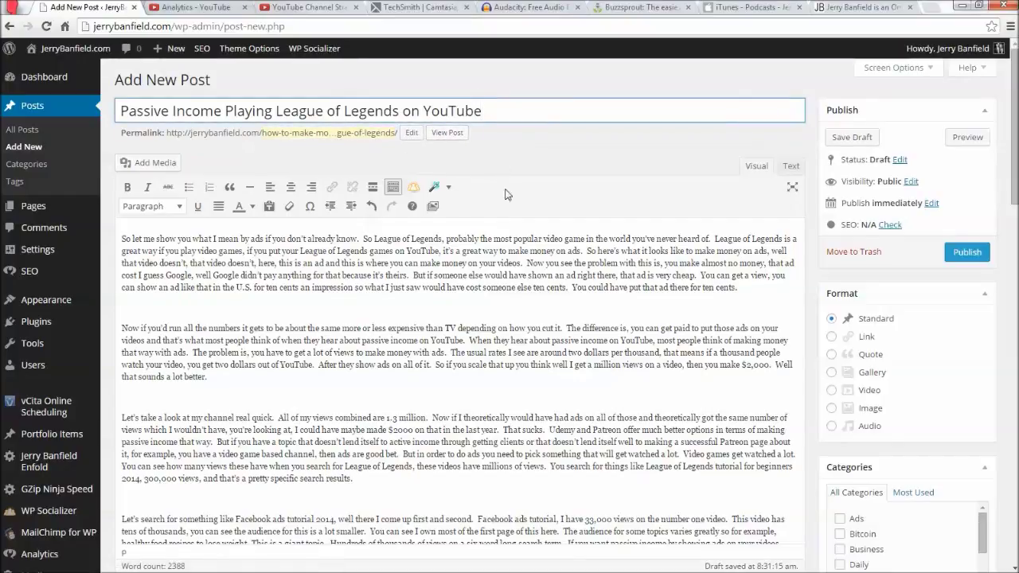
{"action": "triple_click", "coordinate": [411, 114]}
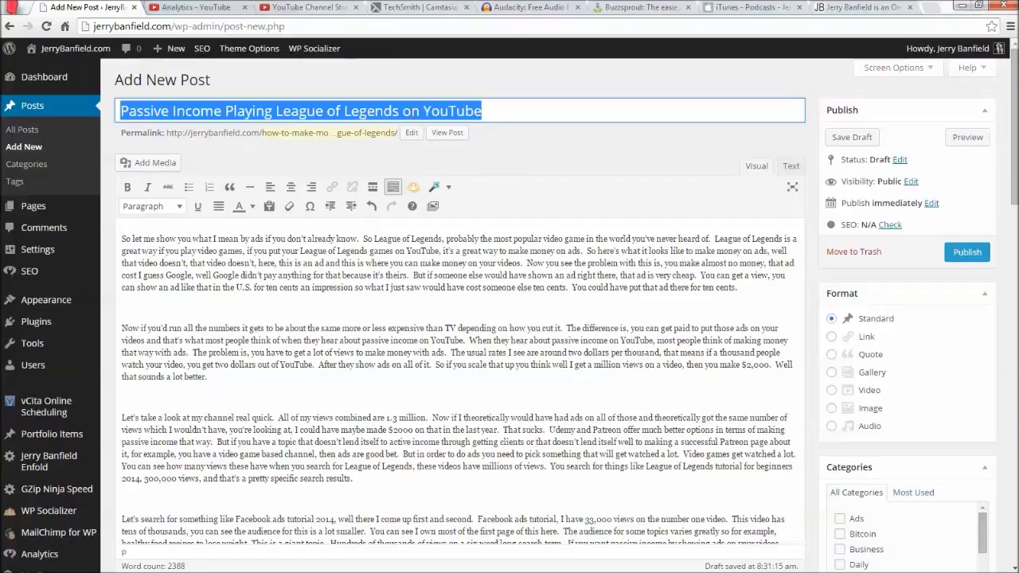
{"action": "left_click", "coordinate": [851, 137]}
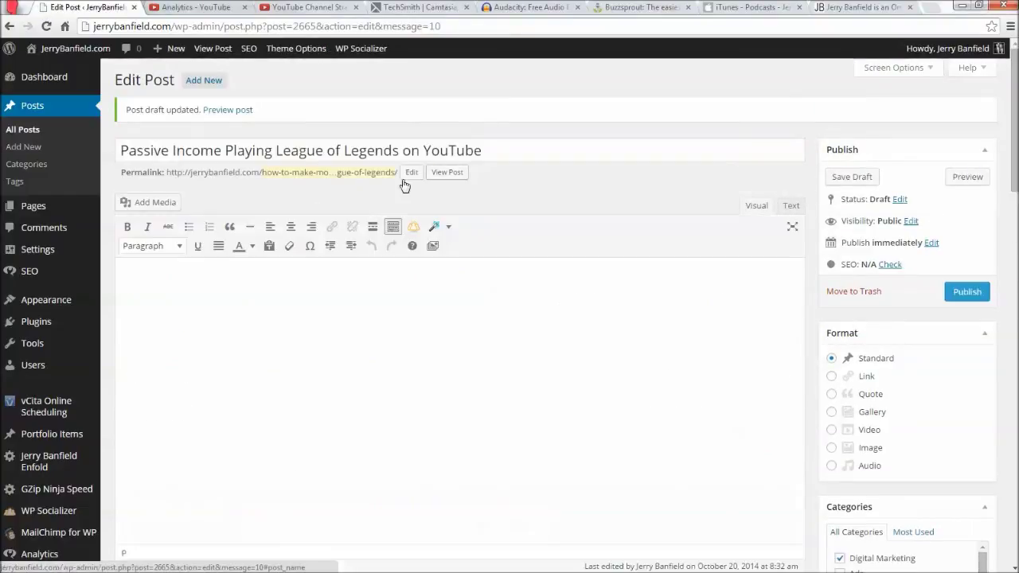
- Change the post's permalink slug to "passive-income-playing-league-of-legends-on-youtube"
{"action": "left_click", "coordinate": [411, 174]}
{"action": "key", "text": "Delete"}
{"action": "key", "text": "Delete"}
{"action": "key", "text": "Delete"}
{"action": "key", "text": "Delete"}
{"action": "key", "text": "Delete"}
{"action": "key", "text": "Delete"}
{"action": "key", "text": "Delete"}
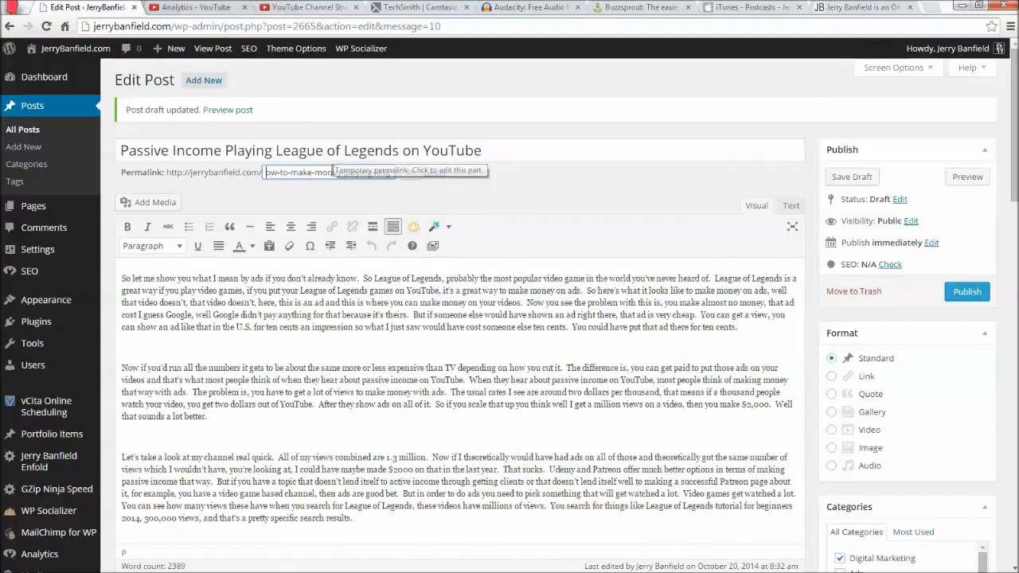
{"action": "key", "text": "Delete"}
{"action": "key", "text": "Delete"}
{"action": "key", "text": "Delete"}
{"action": "key", "text": "Delete"}
{"action": "key", "text": "Delete"}
{"action": "key", "text": "Delete"}
{"action": "key", "text": "Delete"}
{"action": "key", "text": "Delete"}
{"action": "key", "text": "Delete"}
{"action": "key", "text": "Delete"}
{"action": "key", "text": "Delete"}
{"action": "key", "text": "Delete"}
{"action": "key", "text": "Delete"}
{"action": "key", "text": "Delete"}
{"action": "key", "text": "Delete"}
{"action": "key", "text": "Delete"}
{"action": "key", "text": "Delete"}
{"action": "key", "text": "Delete"}
{"action": "key", "text": "Delete"}
{"action": "key", "text": "Delete"}
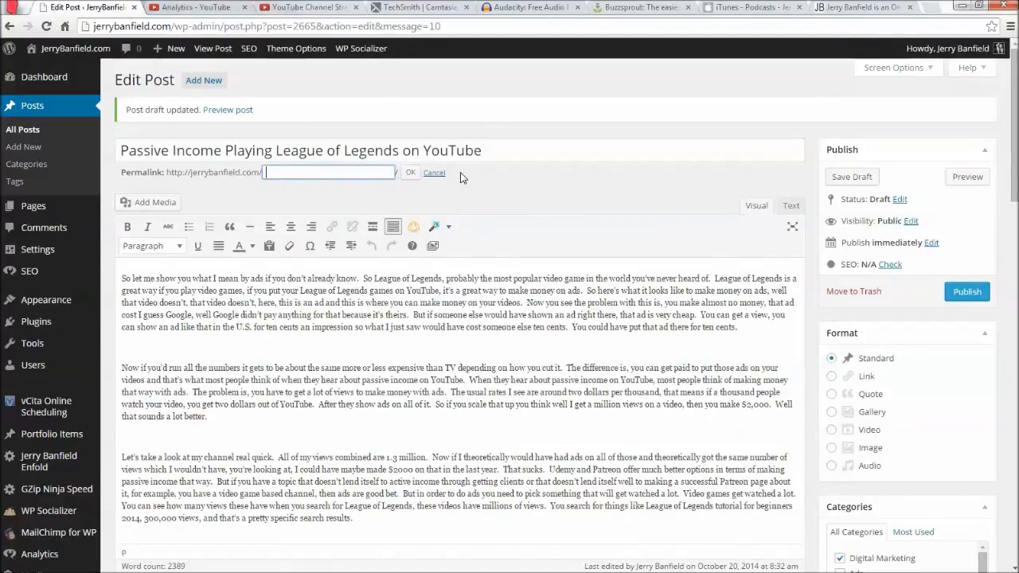
{"action": "type", "text": "passive"}
{"action": "key", "text": "BackSpace"}
{"action": "key", "text": "BackSpace"}
{"action": "key", "text": "BackSpace"}
{"action": "key", "text": "BackSpace"}
{"action": "type", "text": "passive-income-playing-league"}
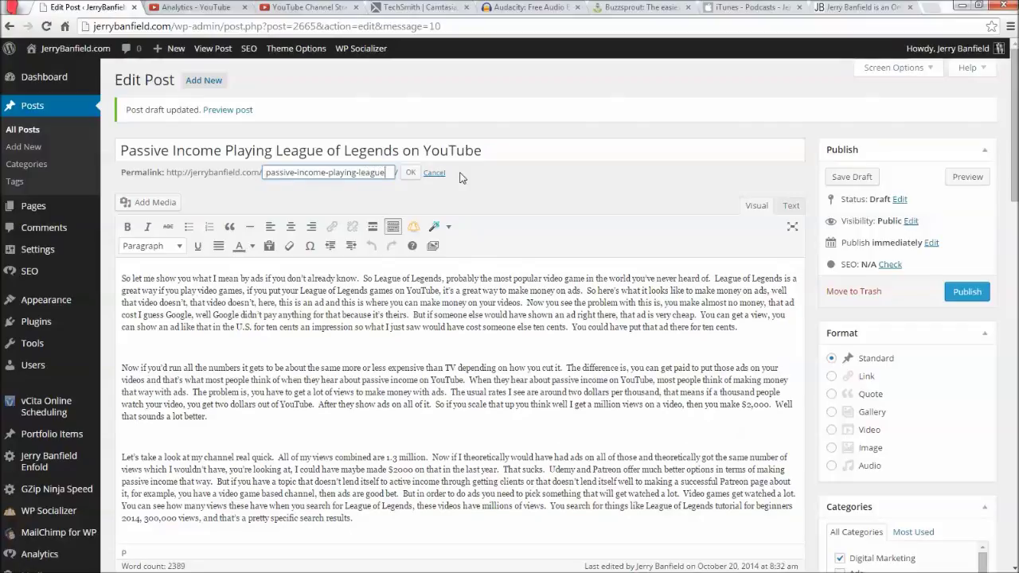
{"action": "type", "text": "-of-"}
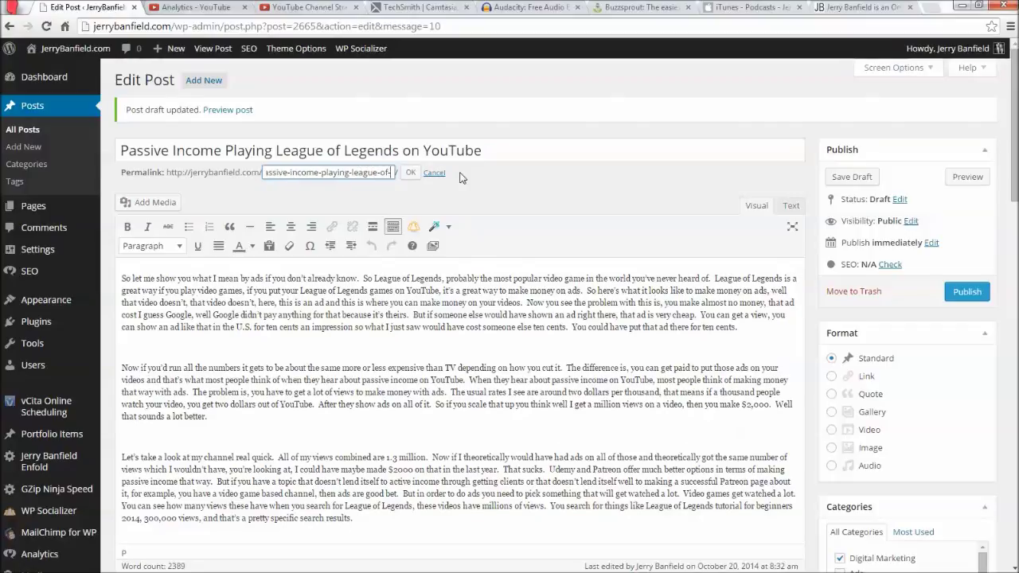
{"action": "type", "text": "legends-on"}
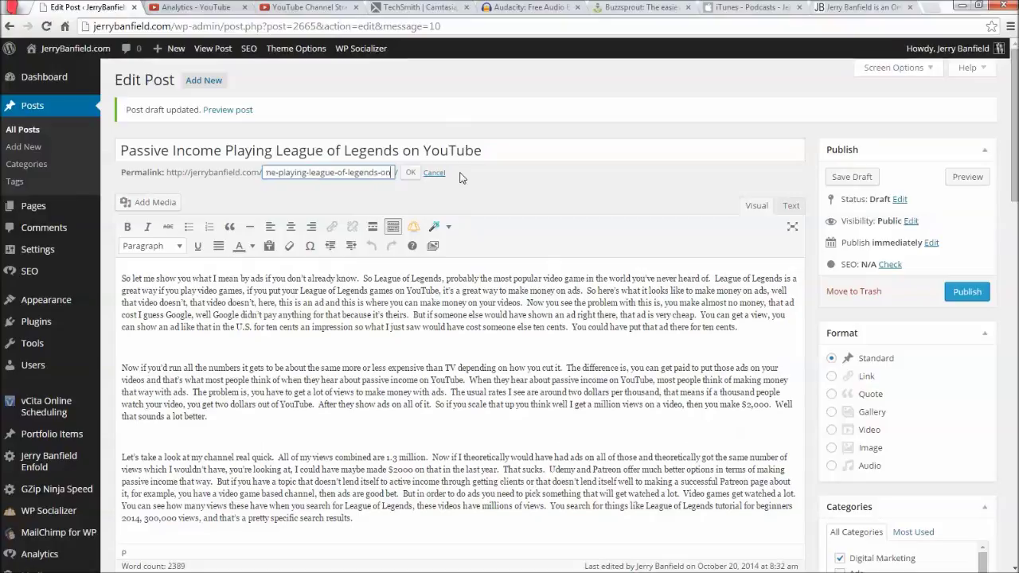
{"action": "type", "text": "-youtube"}
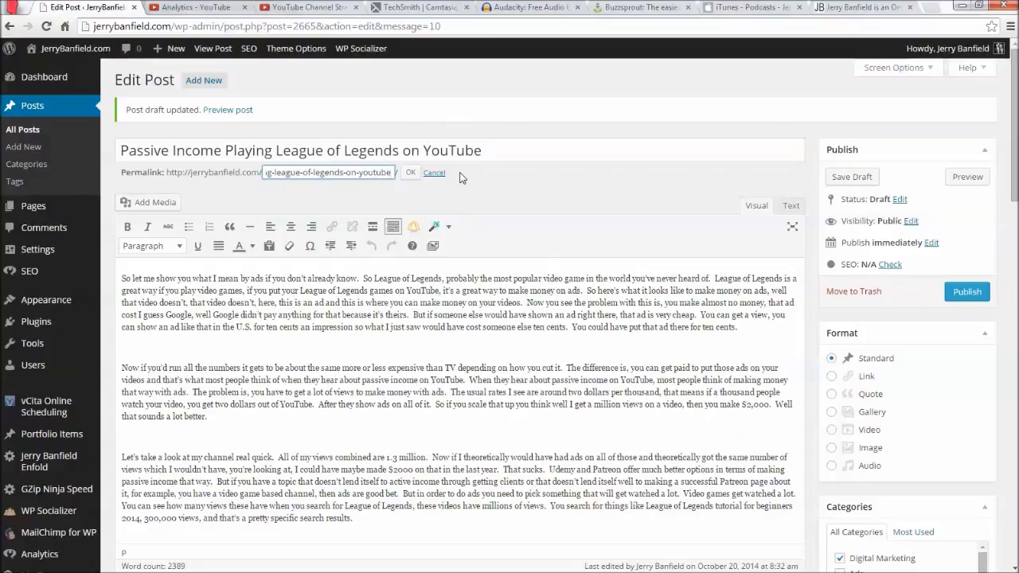
{"action": "left_click", "coordinate": [410, 173]}
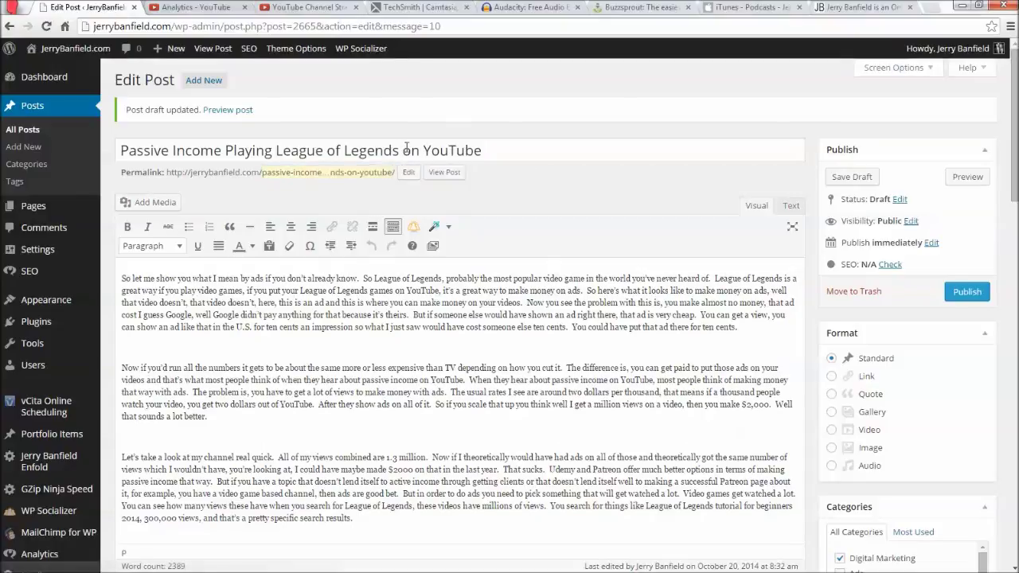
{"action": "left_click", "coordinate": [405, 148]}
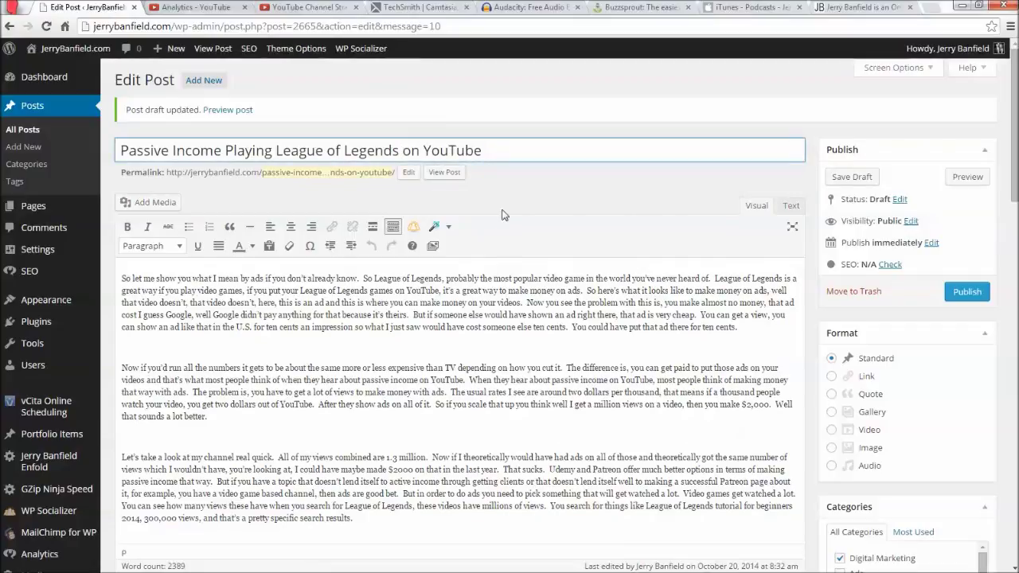
- Trim the opening of the post body so the first paragraph begins "League of Legends is the most popular video game"
{"action": "left_click", "coordinate": [421, 399]}
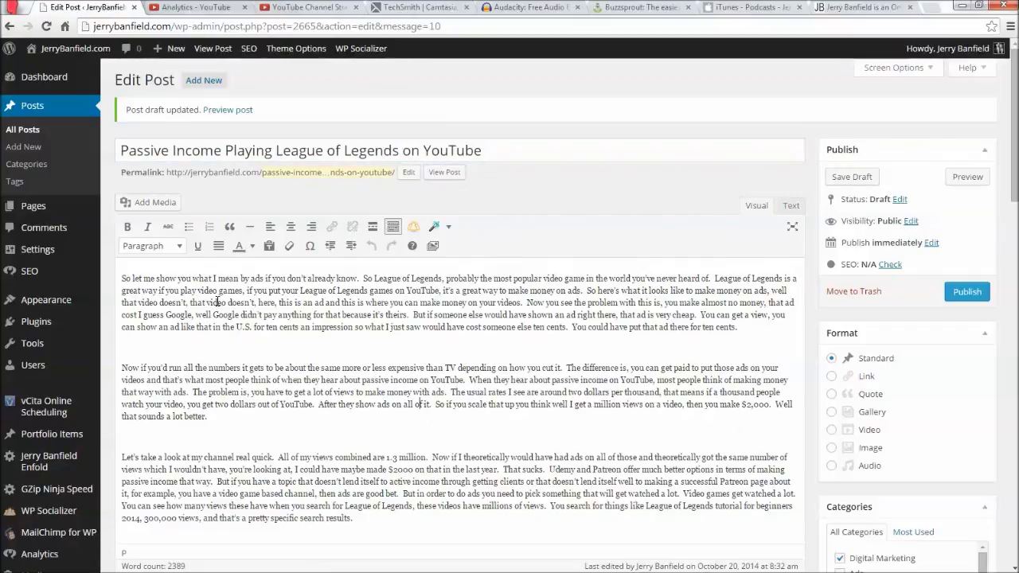
{"action": "left_click_drag", "start_coordinate": [372, 277], "coordinate": [120, 278]}
{"action": "key", "text": "BackSpace"}
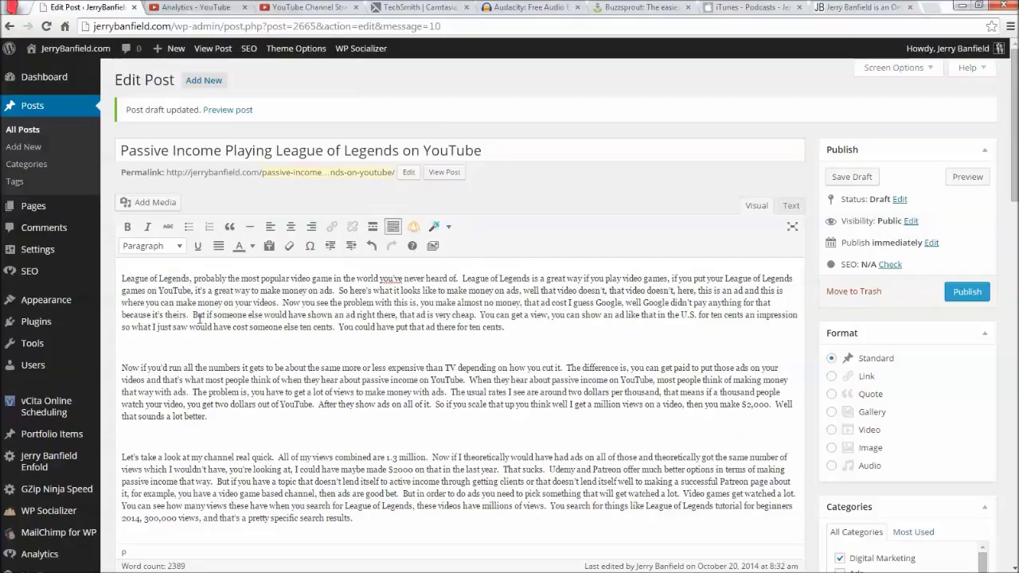
{"action": "left_click", "coordinate": [191, 279]}
{"action": "type", "text": "is"}
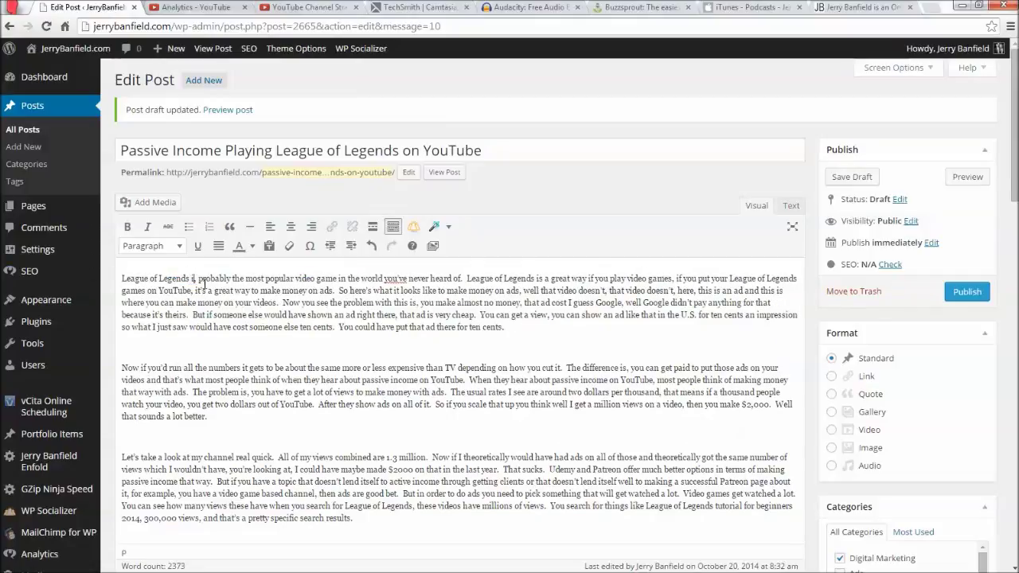
{"action": "key", "text": "Delete"}
{"action": "key", "text": "Delete"}
{"action": "key", "text": "Delete"}
{"action": "key", "text": "Delete"}
{"action": "key", "text": "Delete"}
{"action": "key", "text": "Delete"}
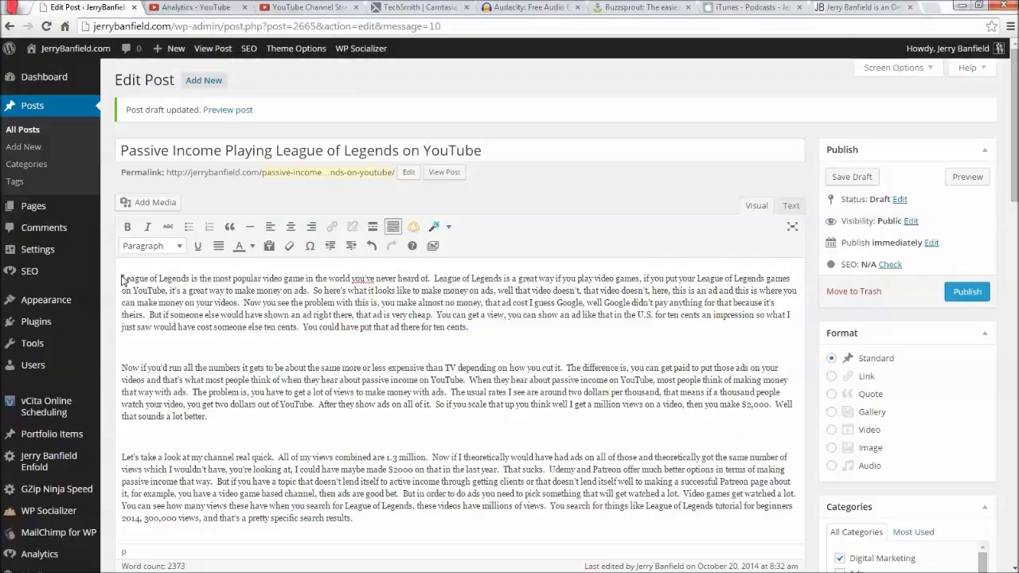
- Add the line "How can I make money playing League of Legends on YouTube?" above the first paragraph and format it as a heading
{"action": "key", "text": "Return"}
{"action": "key", "text": "Up"}
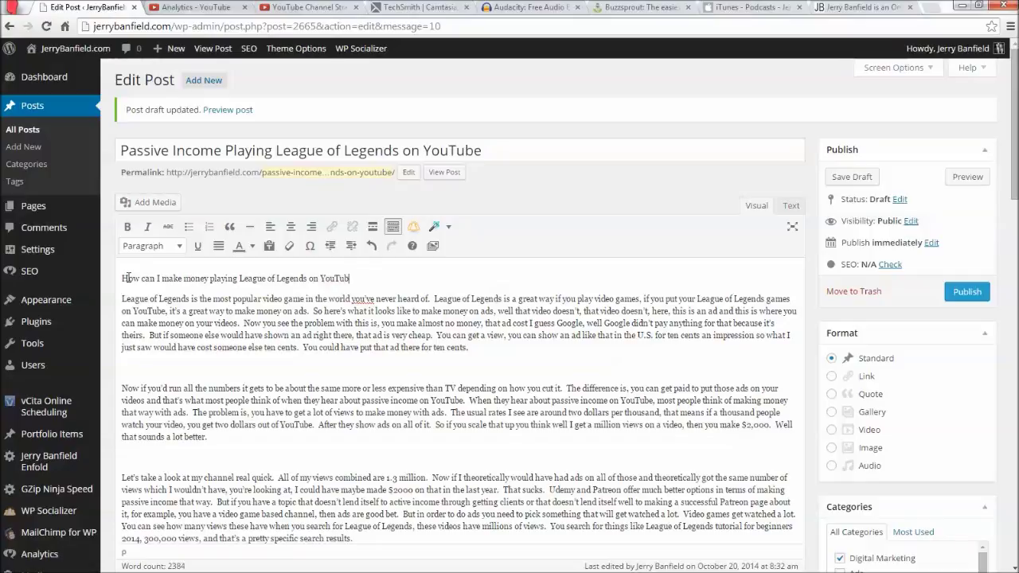
{"action": "left_click_drag", "start_coordinate": [358, 277], "coordinate": [121, 279]}
{"action": "left_click", "coordinate": [152, 246]}
{"action": "left_click", "coordinate": [160, 328]}
{"action": "left_click", "coordinate": [394, 350]}
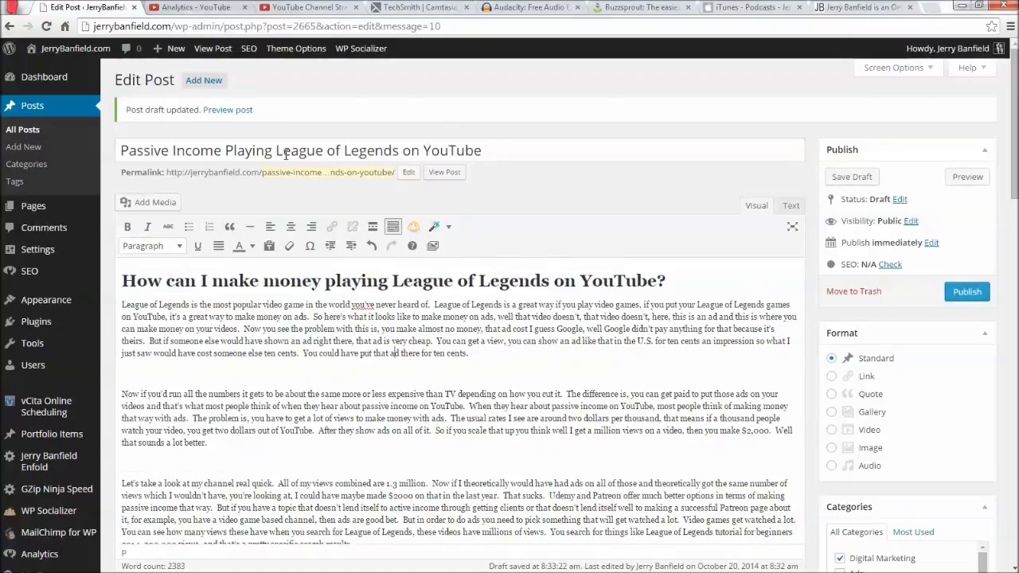
- Start a new line at the end of the post and copy the URL of the "YouTube Channel Strategies for passive income" video
{"action": "scroll", "coordinate": [184, 157], "scroll_direction": "down", "scroll_amount": 8}
{"action": "scroll", "coordinate": [454, 352], "scroll_direction": "up", "scroll_amount": 3}
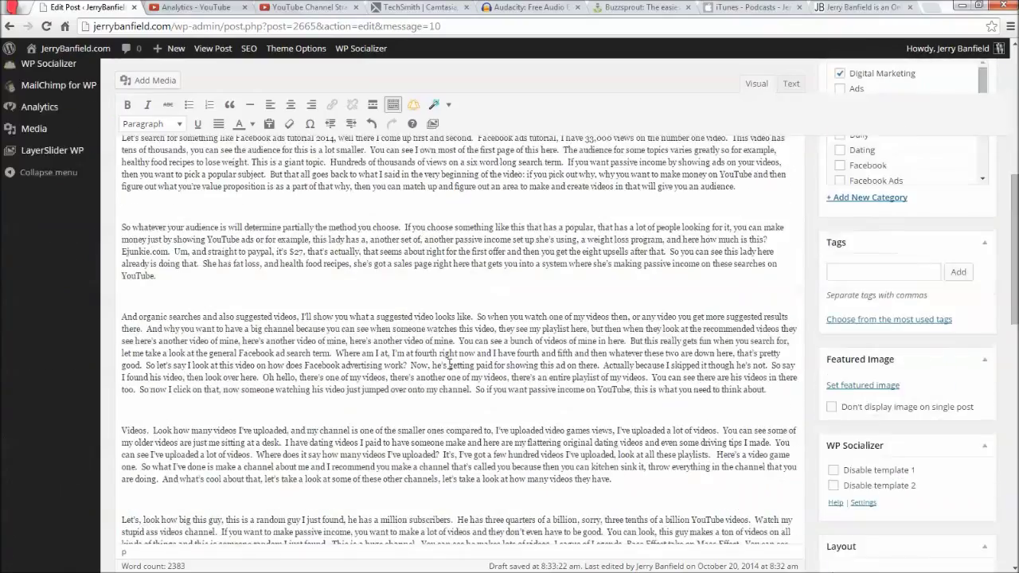
{"action": "scroll", "coordinate": [454, 353], "scroll_direction": "up", "scroll_amount": 10}
{"action": "scroll", "coordinate": [557, 382], "scroll_direction": "down", "scroll_amount": 15}
{"action": "scroll", "coordinate": [669, 408], "scroll_direction": "up", "scroll_amount": 4}
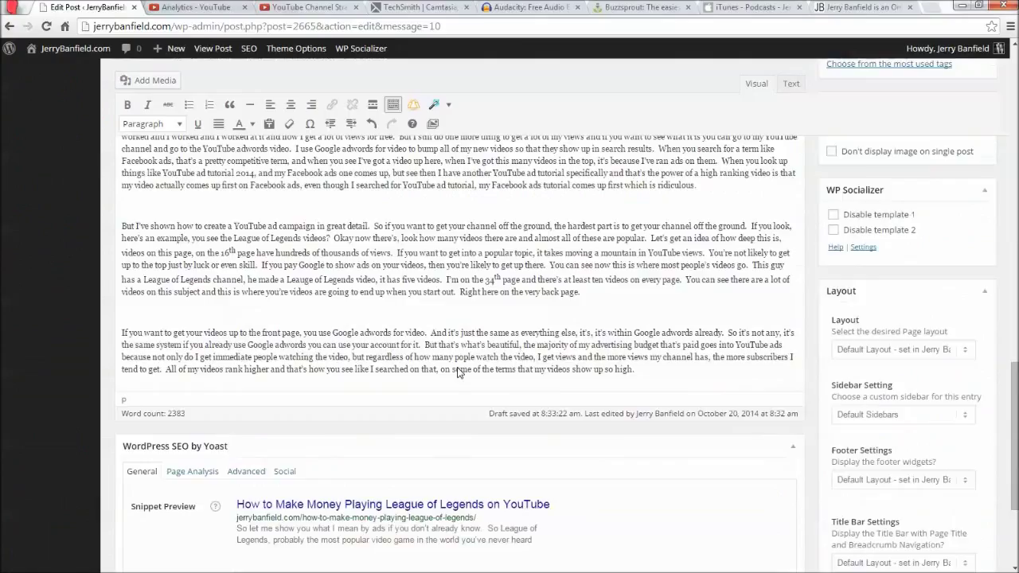
{"action": "scroll", "coordinate": [669, 408], "scroll_direction": "down", "scroll_amount": 1}
{"action": "scroll", "coordinate": [669, 408], "scroll_direction": "up", "scroll_amount": 1}
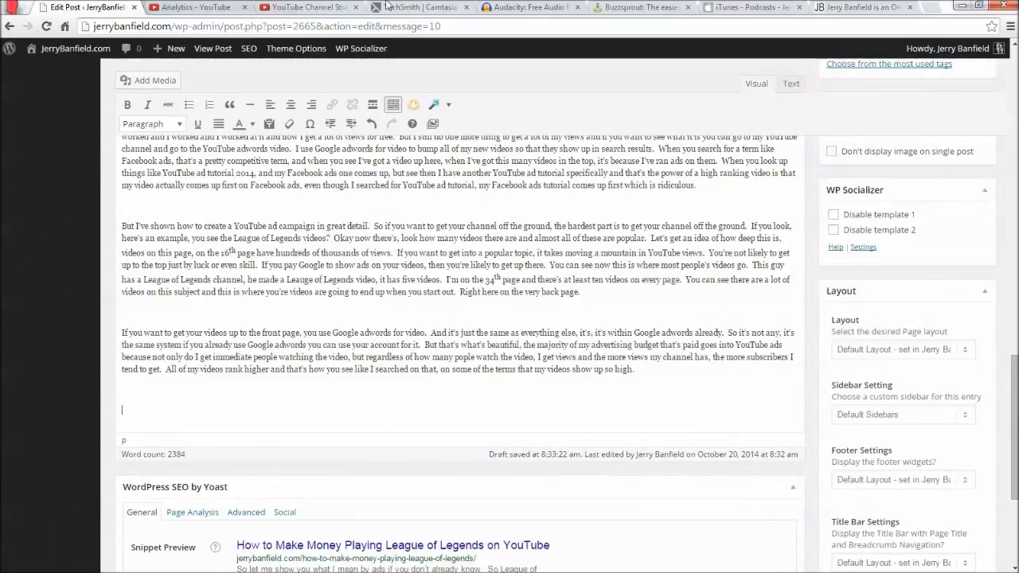
{"action": "left_click", "coordinate": [263, 10]}
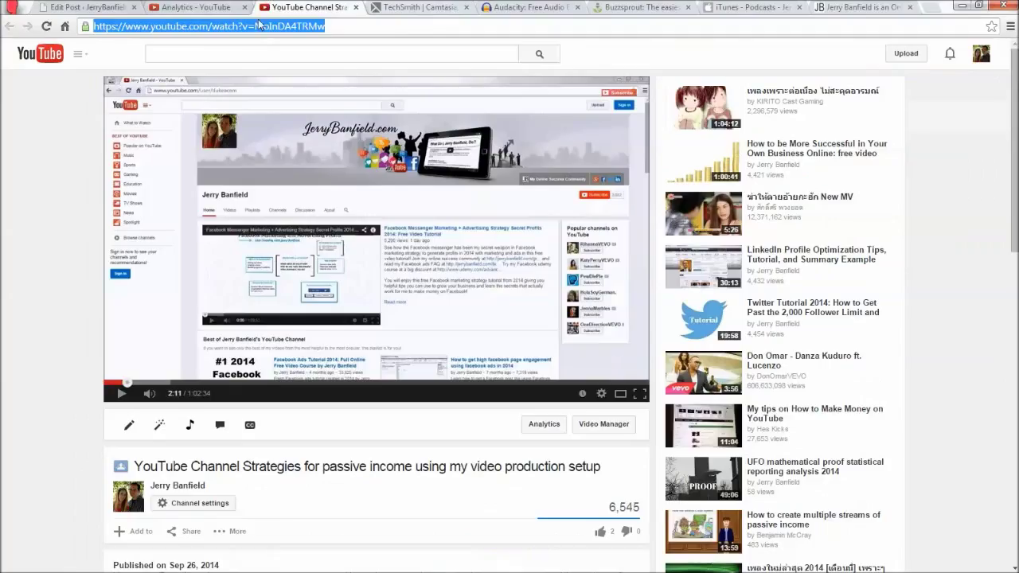
{"action": "left_click", "coordinate": [100, 6]}
{"action": "left_click", "coordinate": [435, 104]}
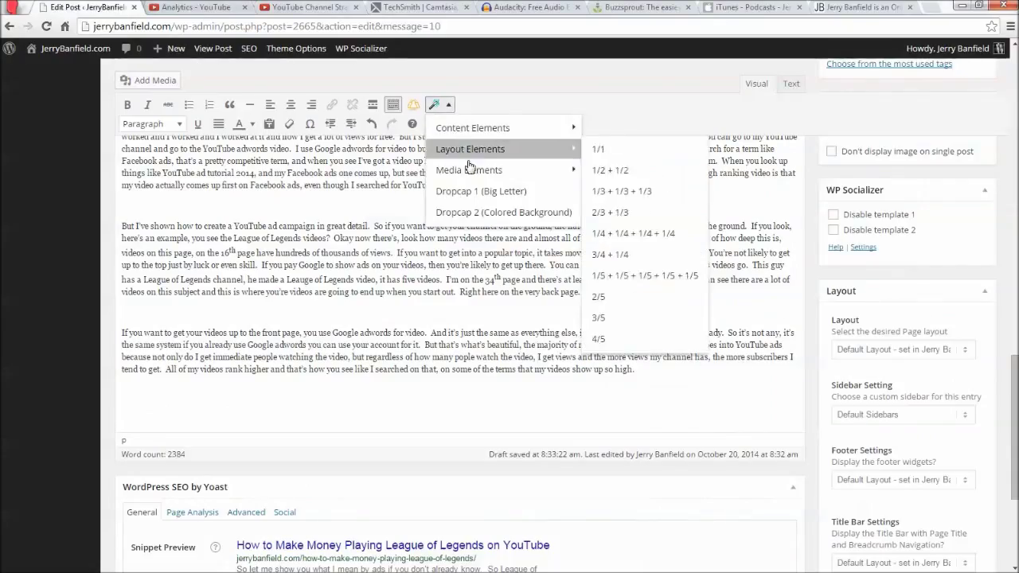
{"action": "mouse_move", "coordinate": [517, 170]}
{"action": "left_click", "coordinate": [635, 339]}
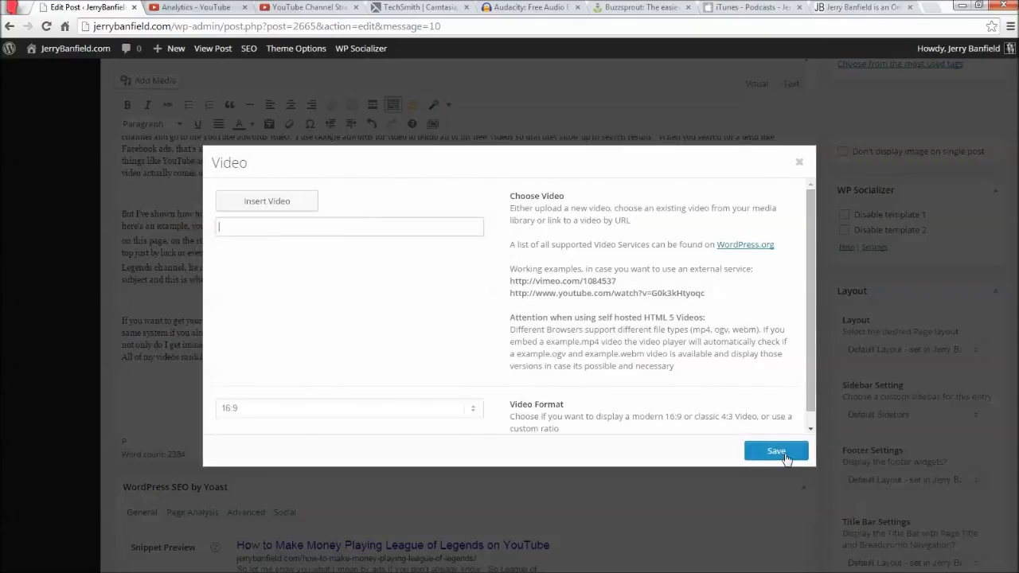
{"action": "type", "text": "https://www.youtube.com/watch?v=MoInDA4TRMw"}
{"action": "left_click", "coordinate": [777, 450]}
{"action": "scroll", "coordinate": [406, 348], "scroll_direction": "down", "scroll_amount": 5}
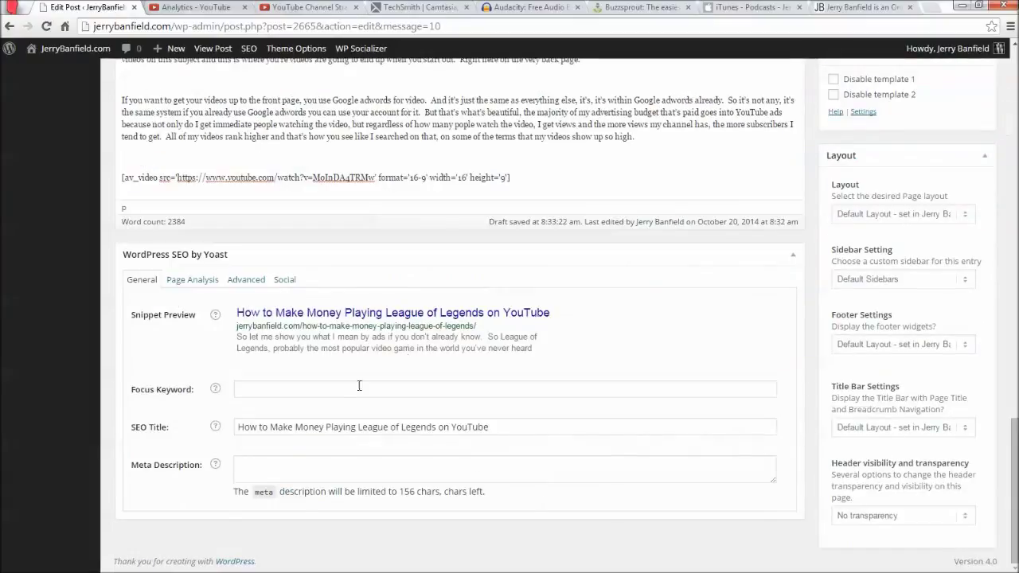
- Copy the post title "Passive Income Playing League of Legends on YouTube" into the SEO title and the focus keyword
{"action": "left_click", "coordinate": [461, 387]}
{"action": "scroll", "coordinate": [462, 410], "scroll_direction": "up", "scroll_amount": 1}
{"action": "scroll", "coordinate": [463, 411], "scroll_direction": "down", "scroll_amount": 1}
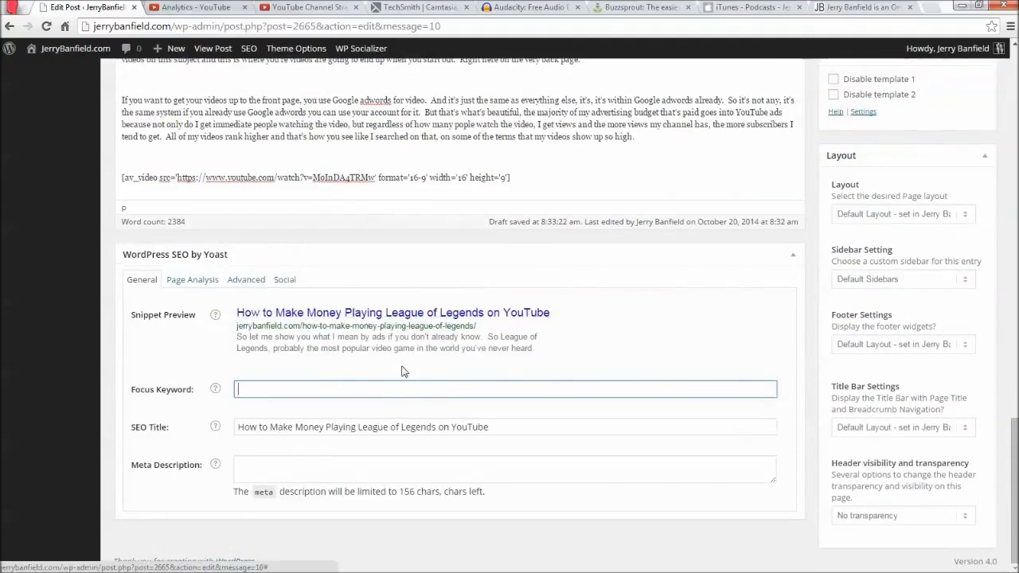
{"action": "scroll", "coordinate": [402, 370], "scroll_direction": "up", "scroll_amount": 15}
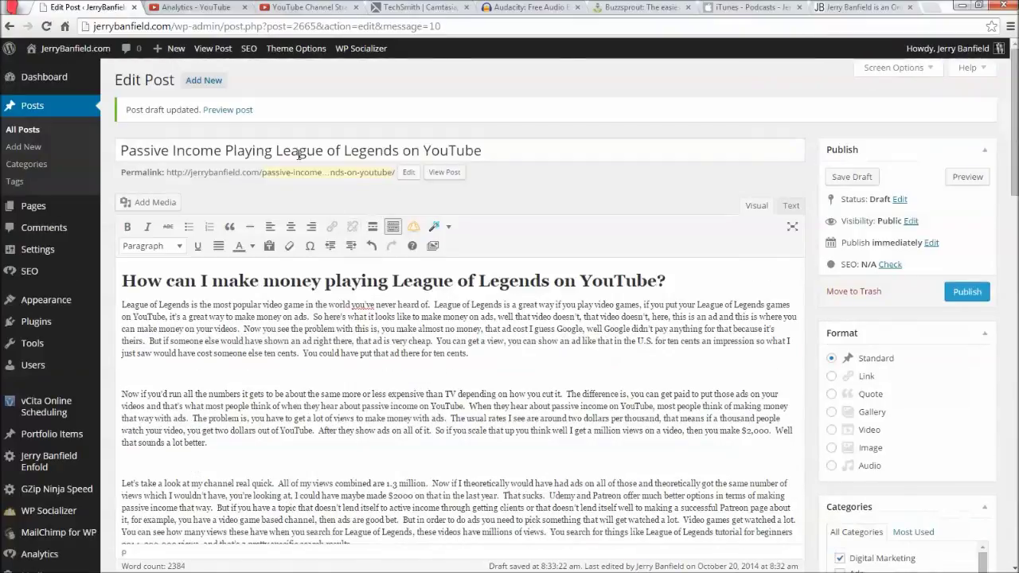
{"action": "triple_click", "coordinate": [298, 155]}
{"action": "key", "text": "ctrl+c"}
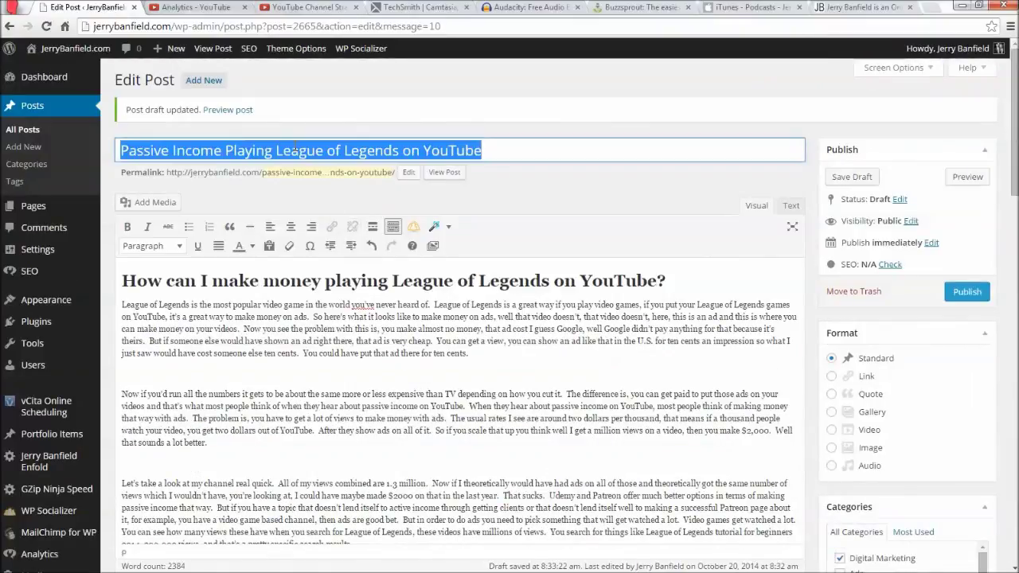
{"action": "scroll", "coordinate": [335, 334], "scroll_direction": "down", "scroll_amount": 15}
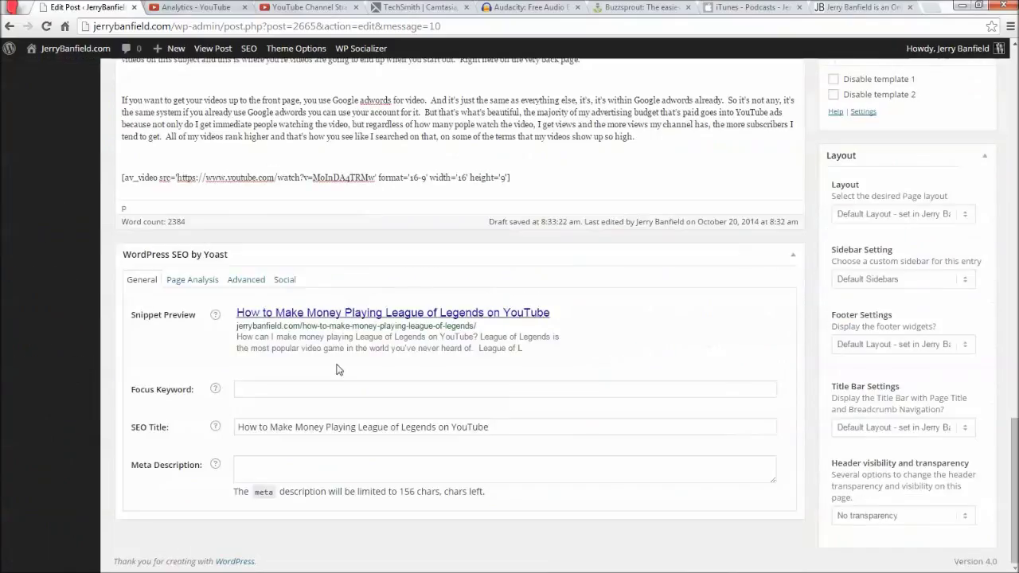
{"action": "triple_click", "coordinate": [304, 430]}
{"action": "key", "text": "ctrl+v"}
{"action": "left_click", "coordinate": [302, 387]}
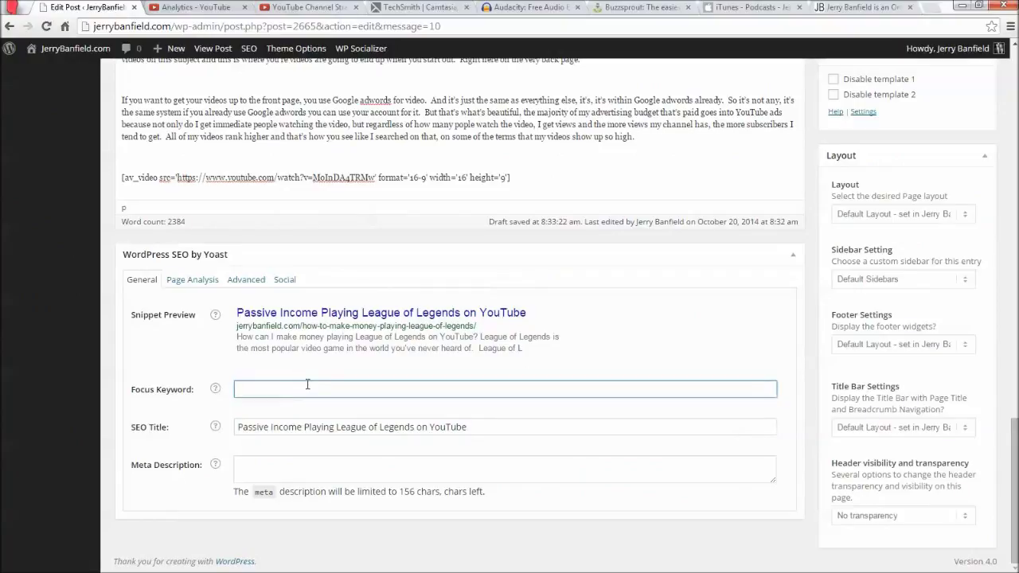
{"action": "key", "text": "ctrl+v"}
- Begin the meta description with "See how to make Passive Income Playing League of Legends on YouTube"
{"action": "left_click", "coordinate": [428, 470]}
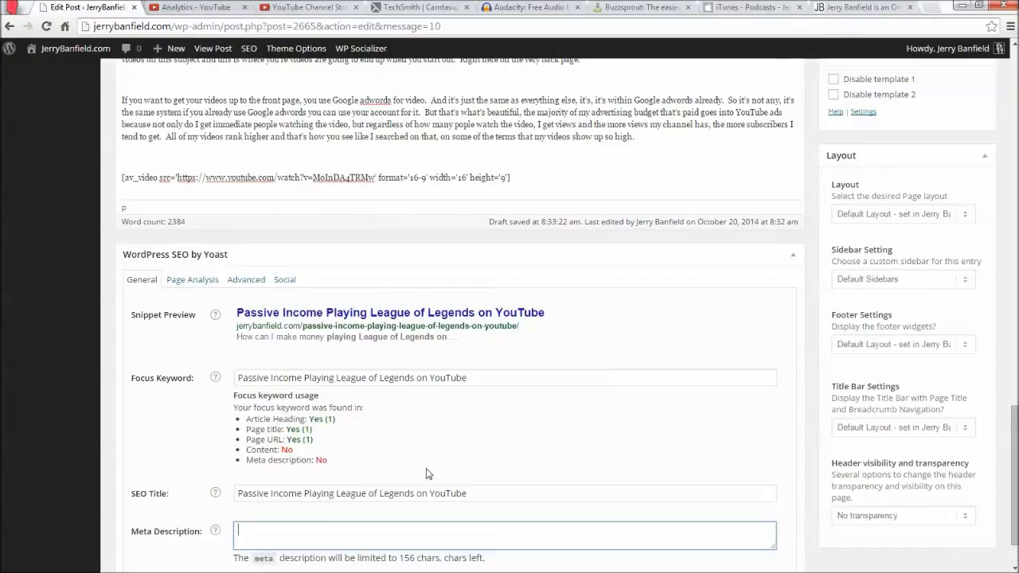
{"action": "scroll", "coordinate": [427, 474], "scroll_direction": "down", "scroll_amount": 1}
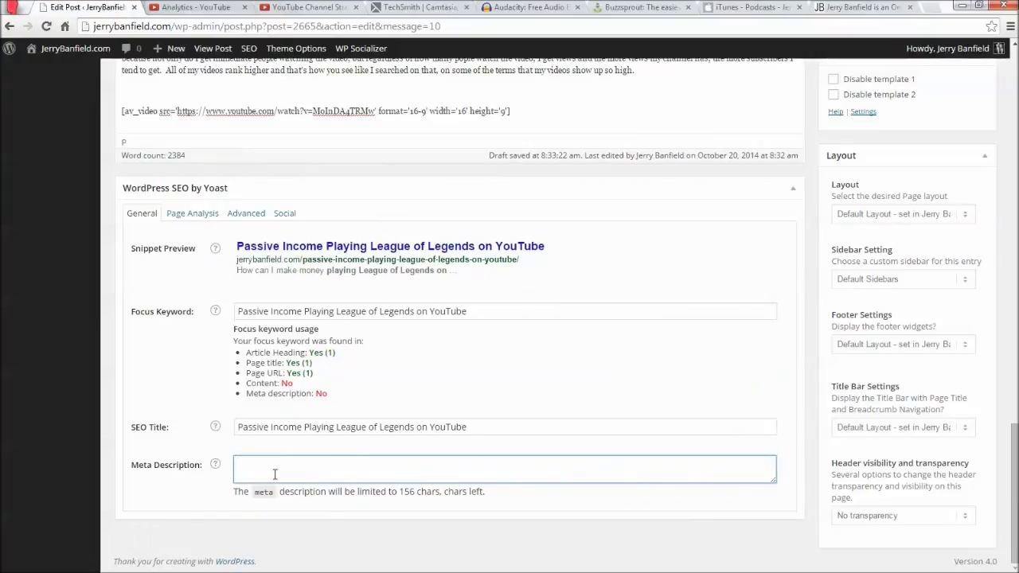
{"action": "type", "text": "See how to"}
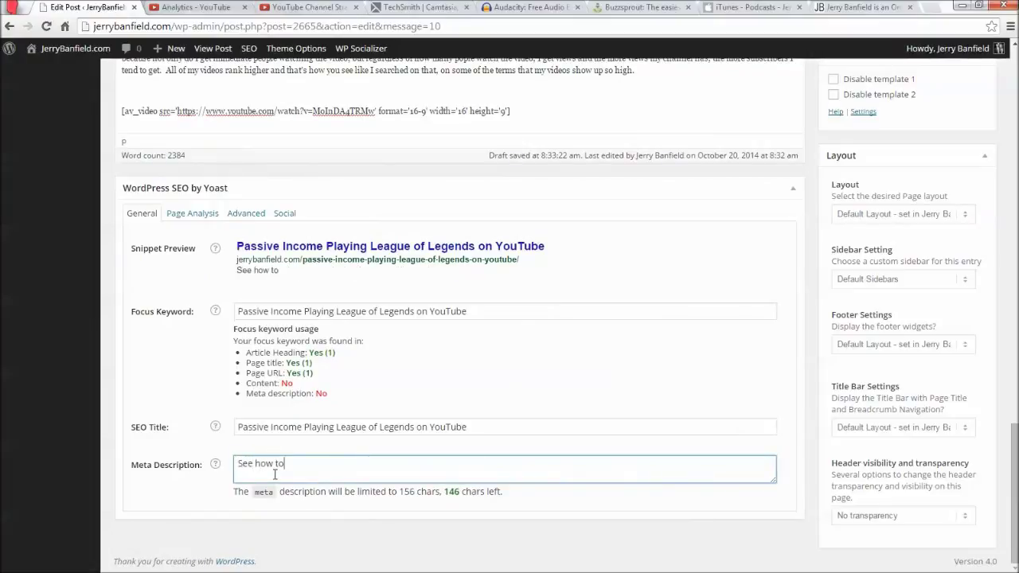
{"action": "type", "text": " make"}
{"action": "key", "text": "ctrl+v"}
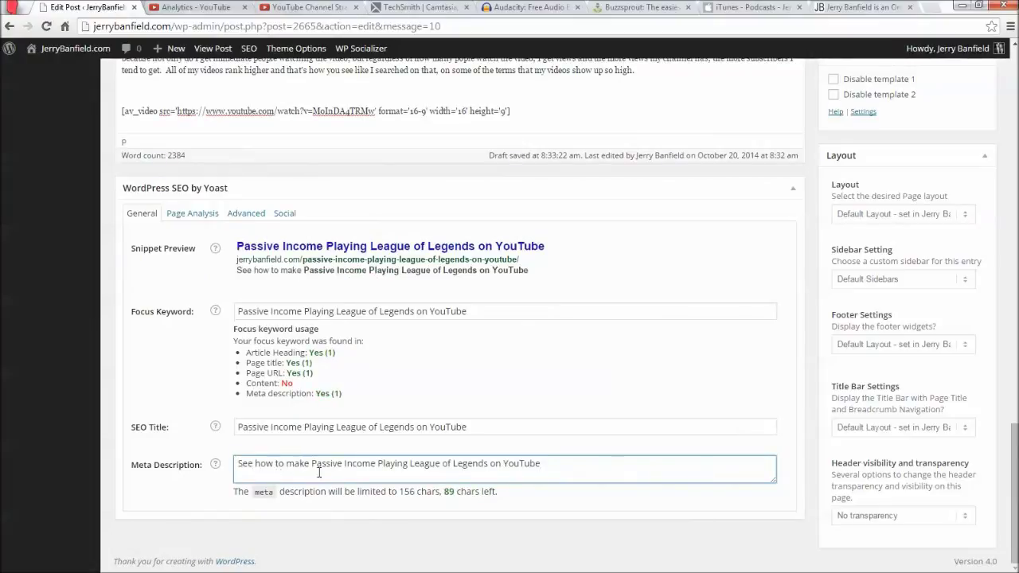
- Complete the meta description with "! You can make money playing LOL in 2014 by recording and uploading your game videos!"
{"action": "type", "text": "! You can make money p"}
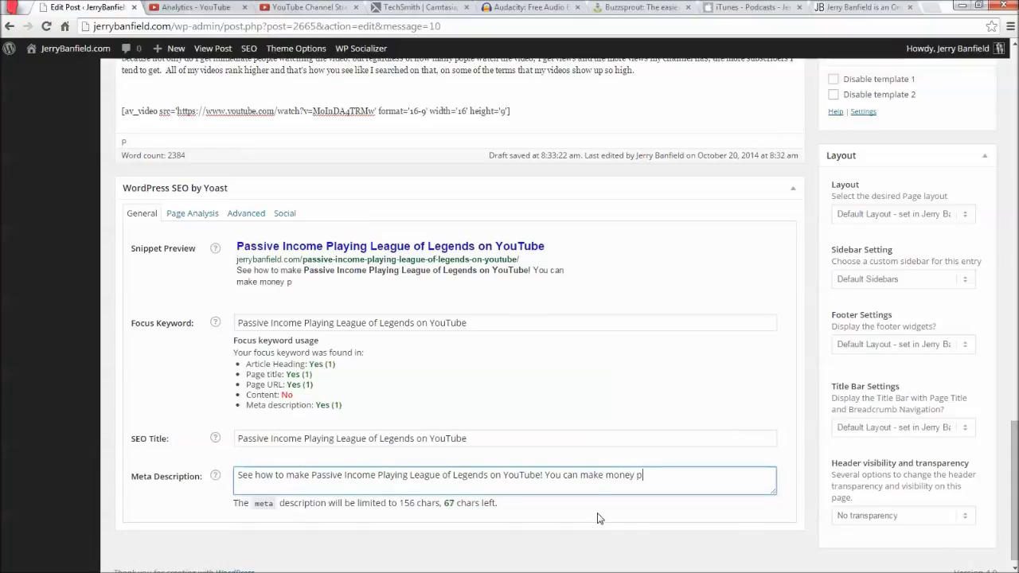
{"action": "type", "text": "laying LOL in 2"}
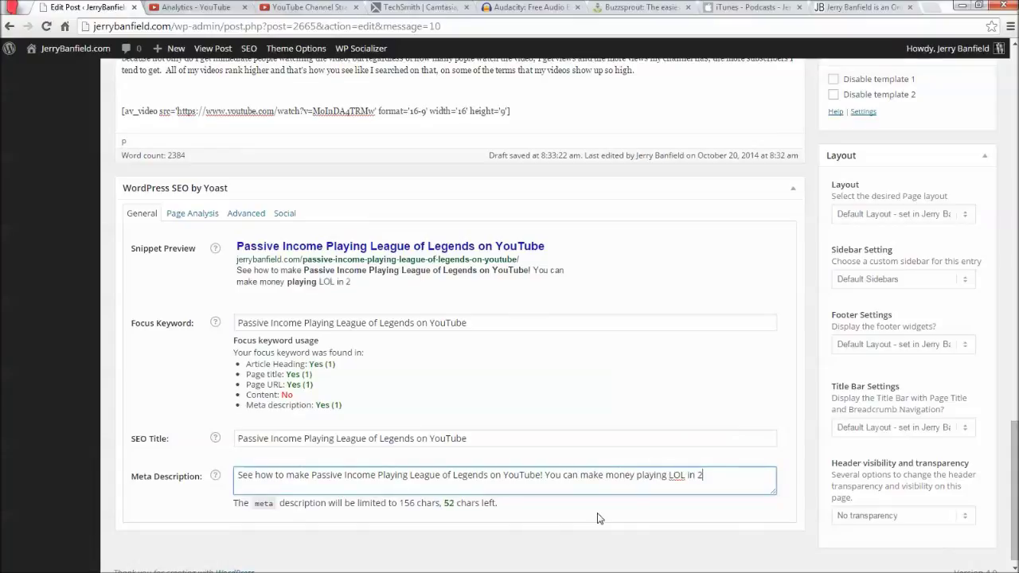
{"action": "type", "text": "014 by upla"}
{"action": "key", "text": "BackSpace"}
{"action": "key", "text": "BackSpace"}
{"action": "type", "text": "recording "}
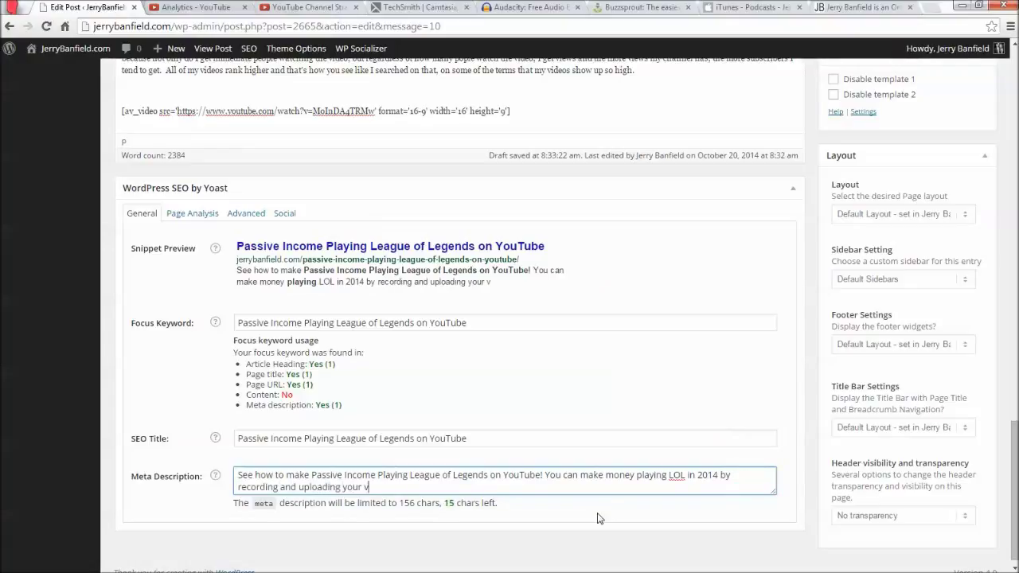
{"action": "type", "text": "ame videos!"}
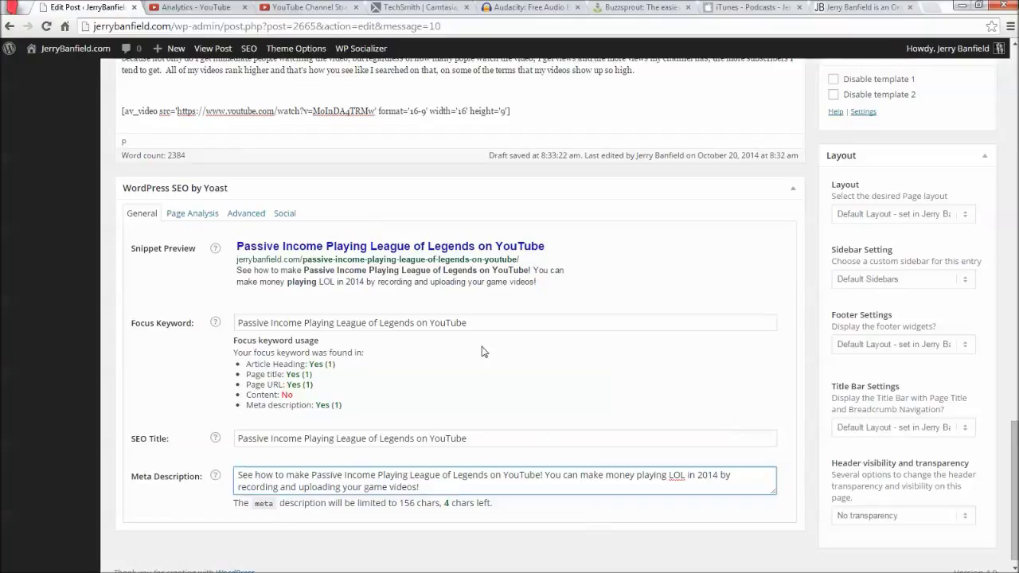
- In a new tab of the browser window holding the Canva design, search Google Images for "league of legends"
{"action": "scroll", "coordinate": [474, 343], "scroll_direction": "up", "scroll_amount": 15}
{"action": "scroll", "coordinate": [474, 342], "scroll_direction": "up", "scroll_amount": 2}
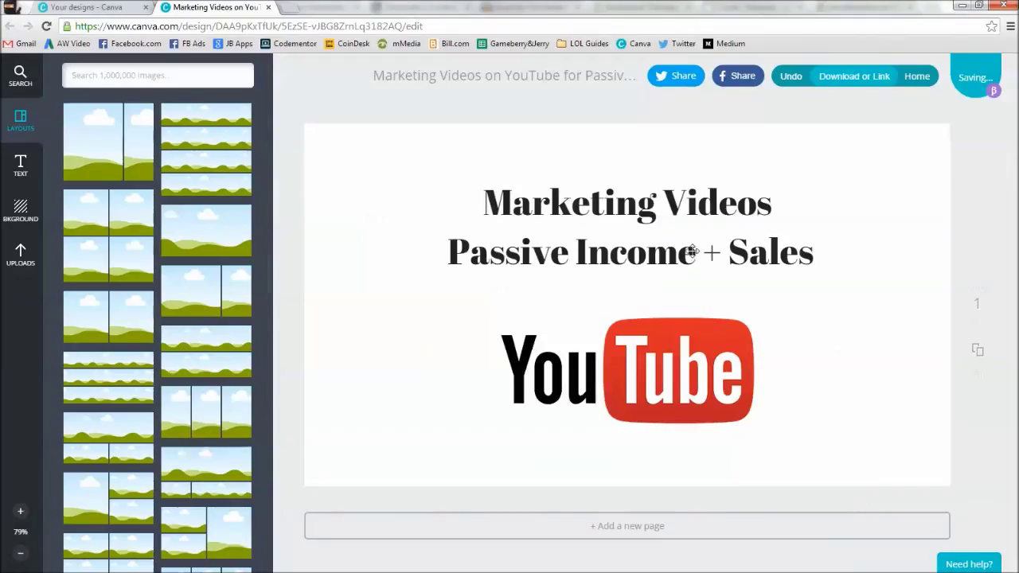
{"action": "left_click", "coordinate": [291, 8]}
{"action": "type", "text": "league of legends"}
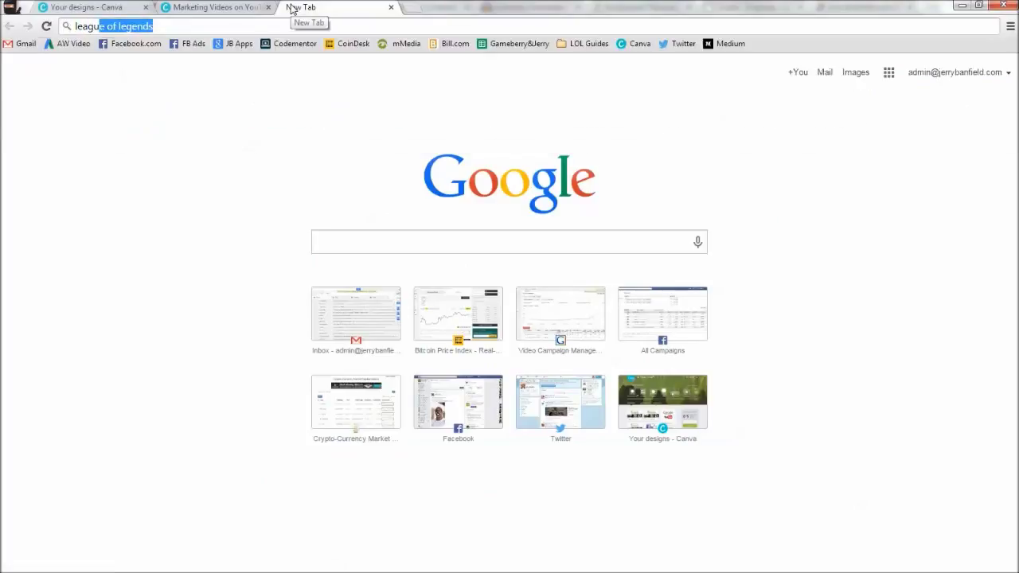
{"action": "key", "text": "Return"}
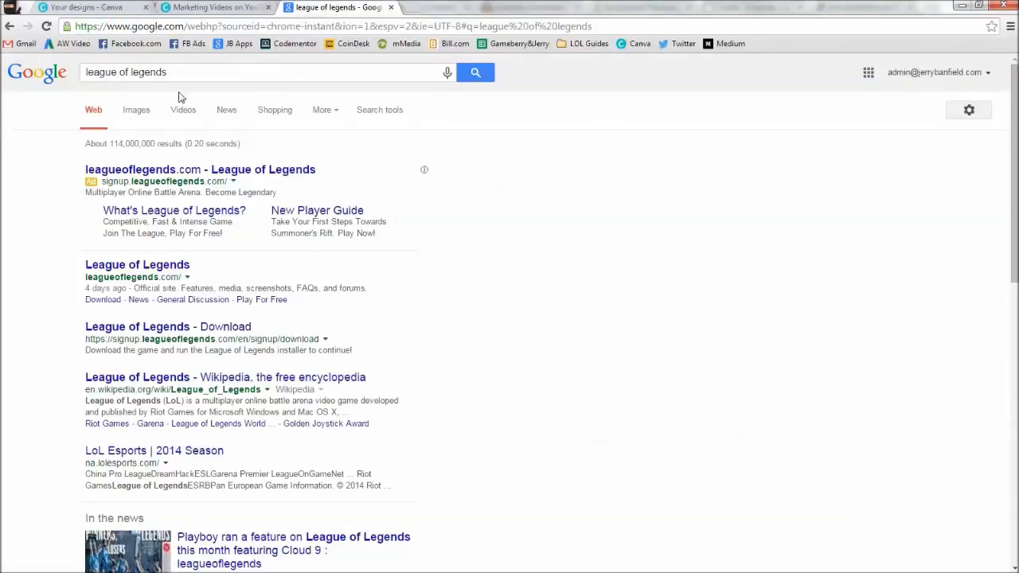
{"action": "left_click", "coordinate": [140, 110]}
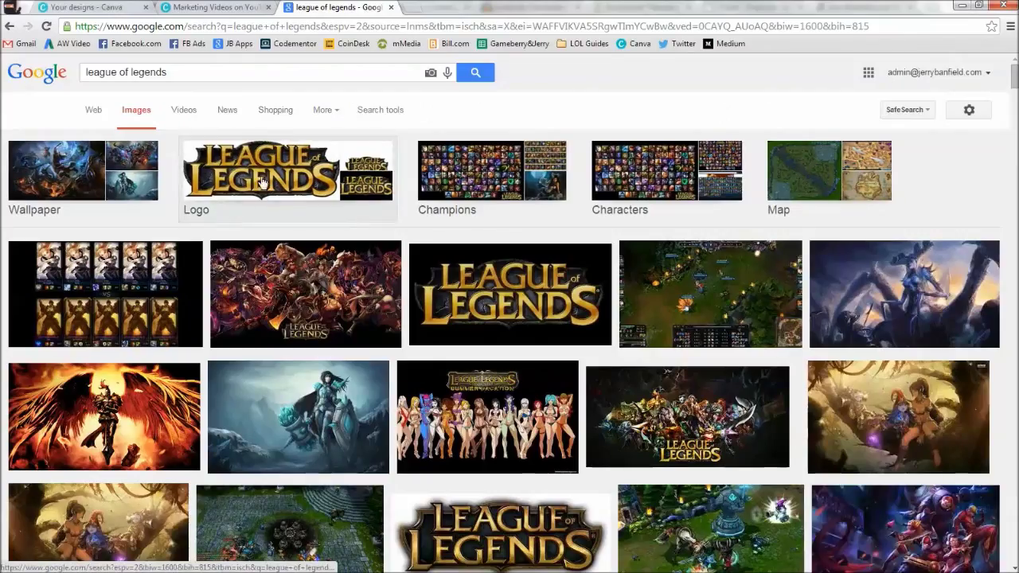
- Save the gaming.wikia.com League of Legends logo to the Downloads folder as the JPEG League-of-legends-logo
{"action": "left_click", "coordinate": [277, 168]}
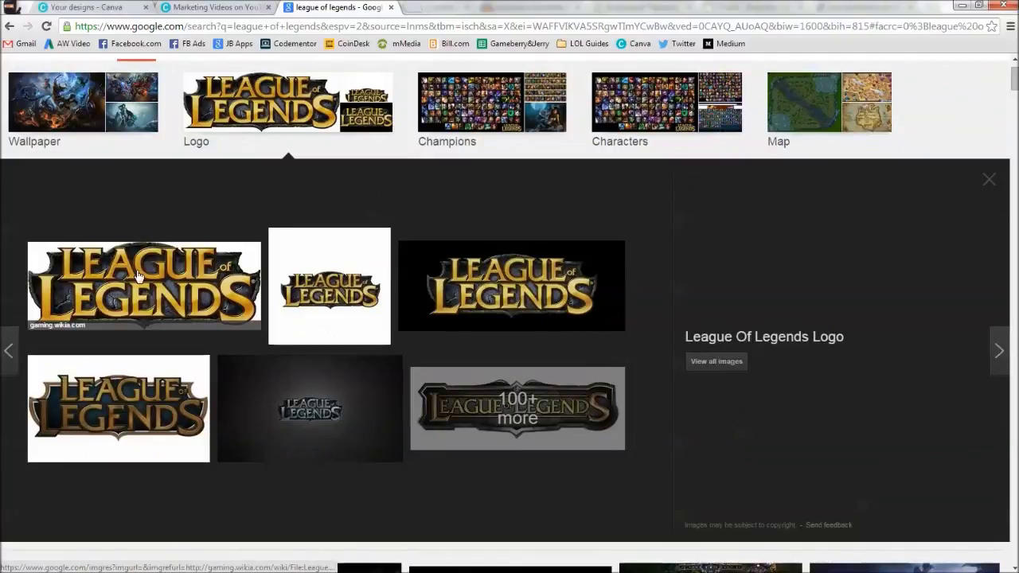
{"action": "left_click", "coordinate": [137, 274]}
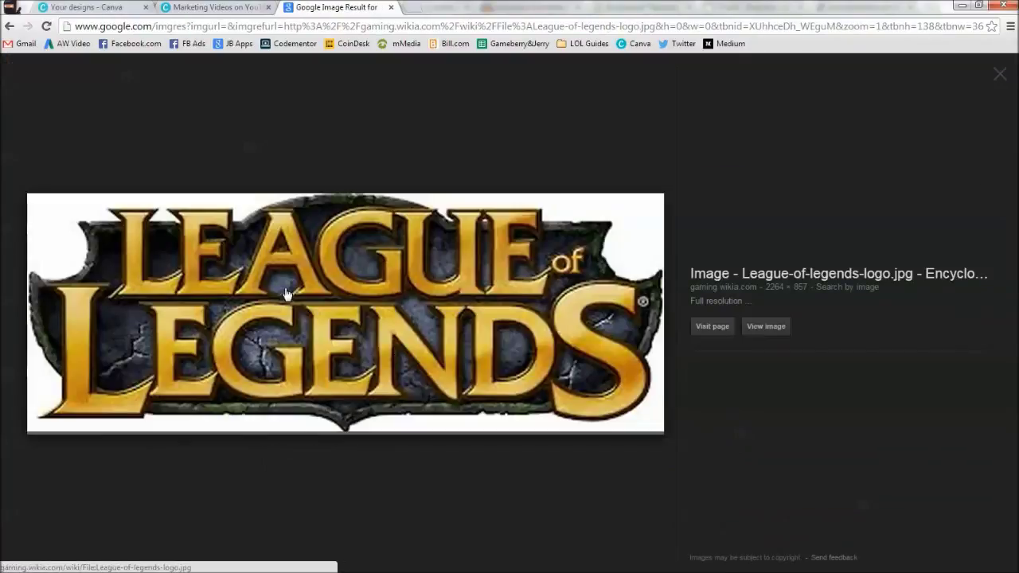
{"action": "right_click", "coordinate": [272, 296]}
{"action": "left_click", "coordinate": [348, 381]}
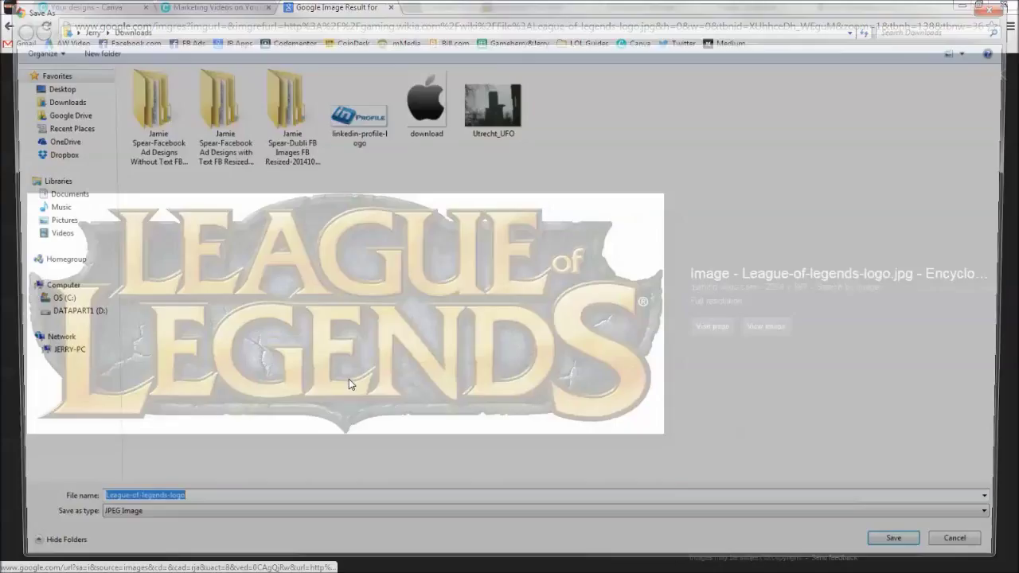
{"action": "left_click", "coordinate": [898, 552]}
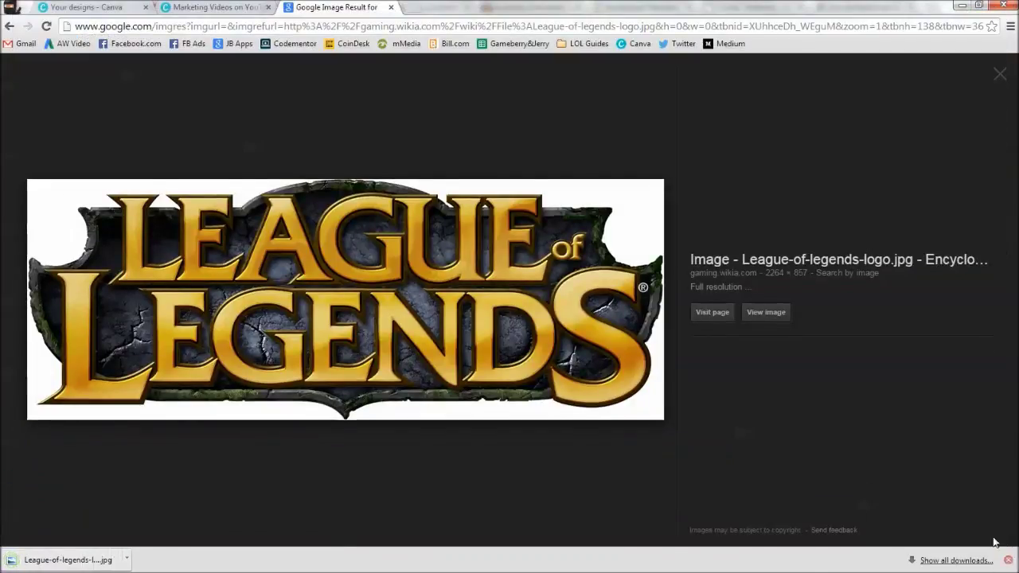
{"action": "left_click", "coordinate": [1008, 560]}
- Switch to the Canva design and delete the "Marketing Videos Passive Income + Sales" text box
{"action": "left_click", "coordinate": [233, 7]}
{"action": "left_click", "coordinate": [663, 218]}
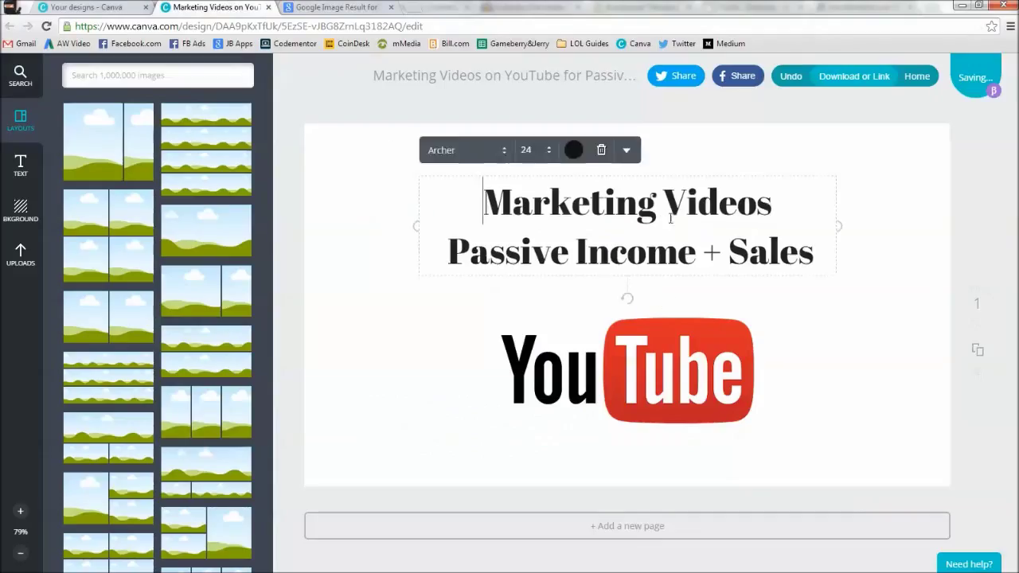
{"action": "key", "text": "Delete"}
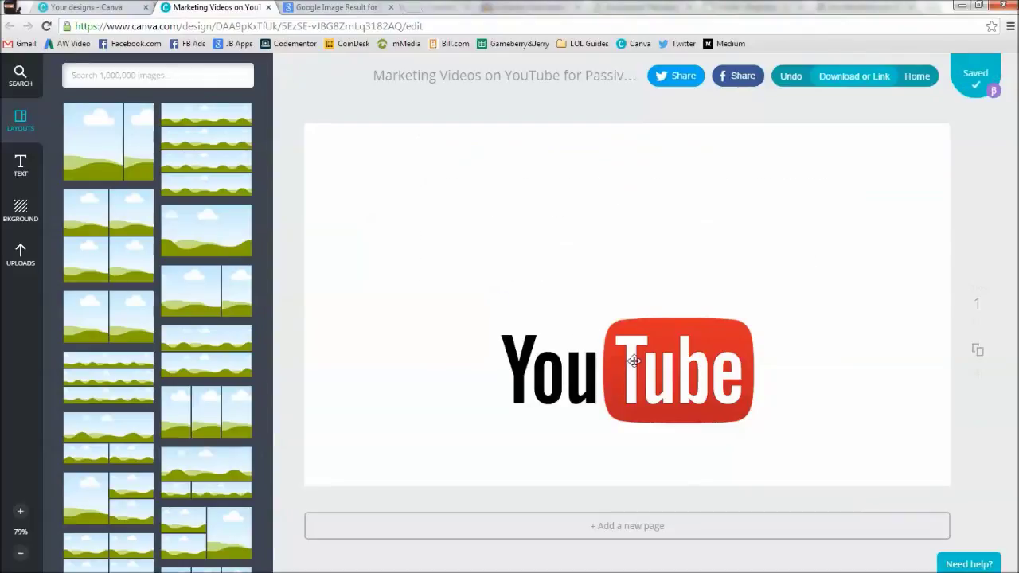
- Upload the League-of-legends-logo image to Canva and add it to the design
{"action": "left_click", "coordinate": [20, 253]}
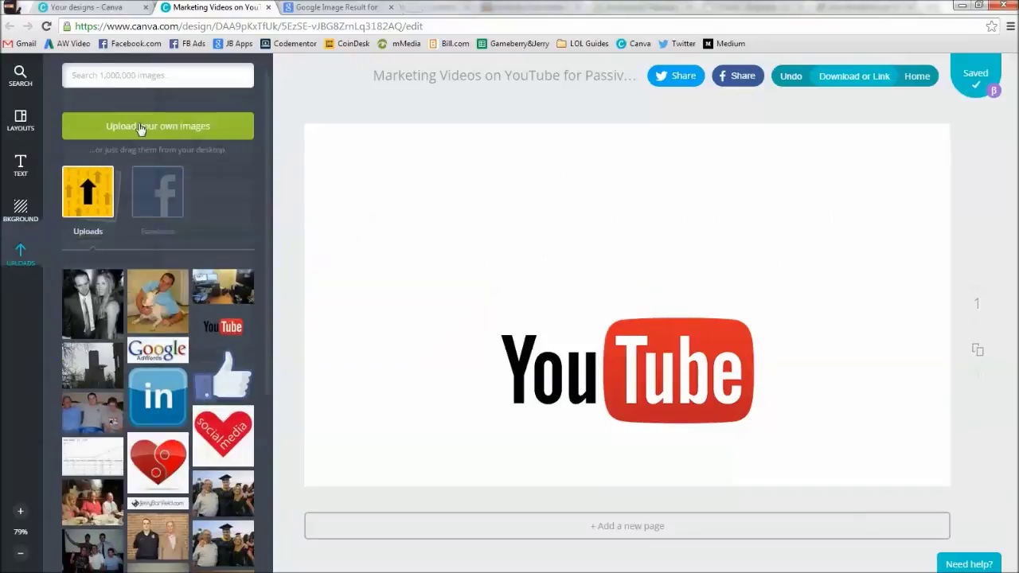
{"action": "left_click", "coordinate": [118, 121]}
{"action": "double_click", "coordinate": [358, 112]}
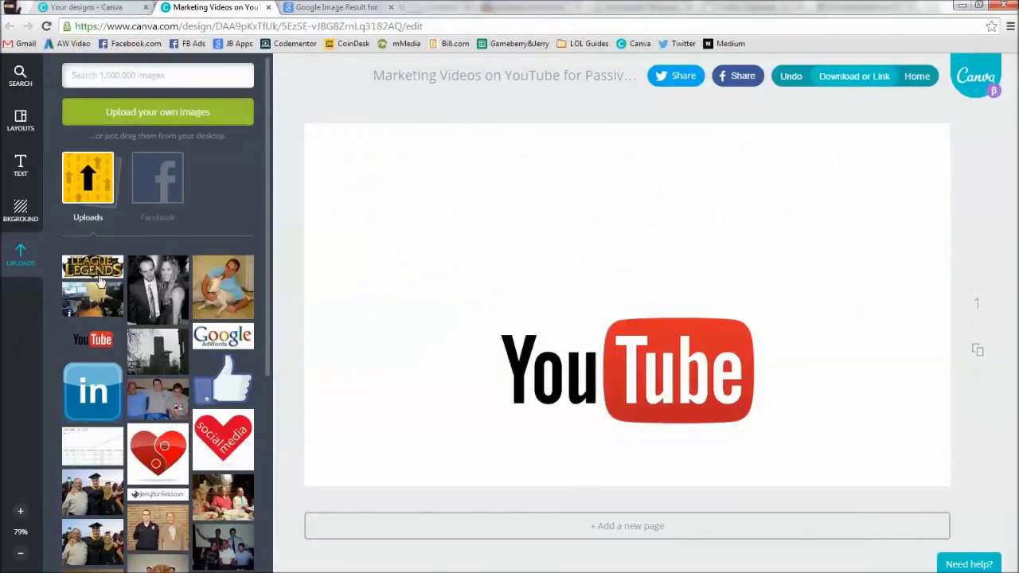
{"action": "left_click", "coordinate": [93, 272]}
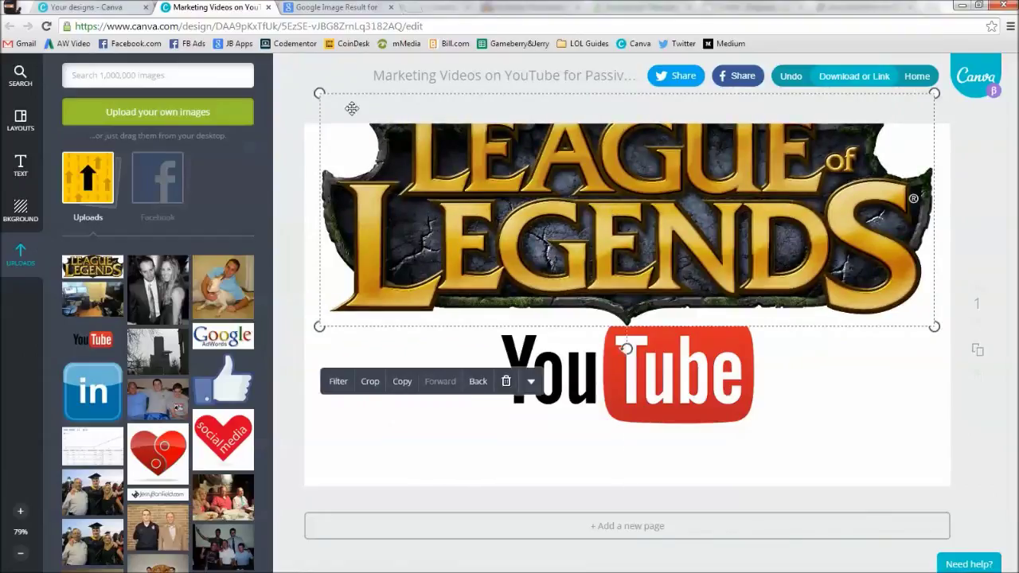
- Shrink the League of Legends logo, centre it in the upper half of the design, and move the YouTube logo slightly down
{"action": "left_click_drag", "start_coordinate": [358, 113], "coordinate": [473, 215]}
{"action": "left_click_drag", "start_coordinate": [709, 228], "coordinate": [613, 219]}
{"action": "left_click_drag", "start_coordinate": [665, 386], "coordinate": [664, 408]}
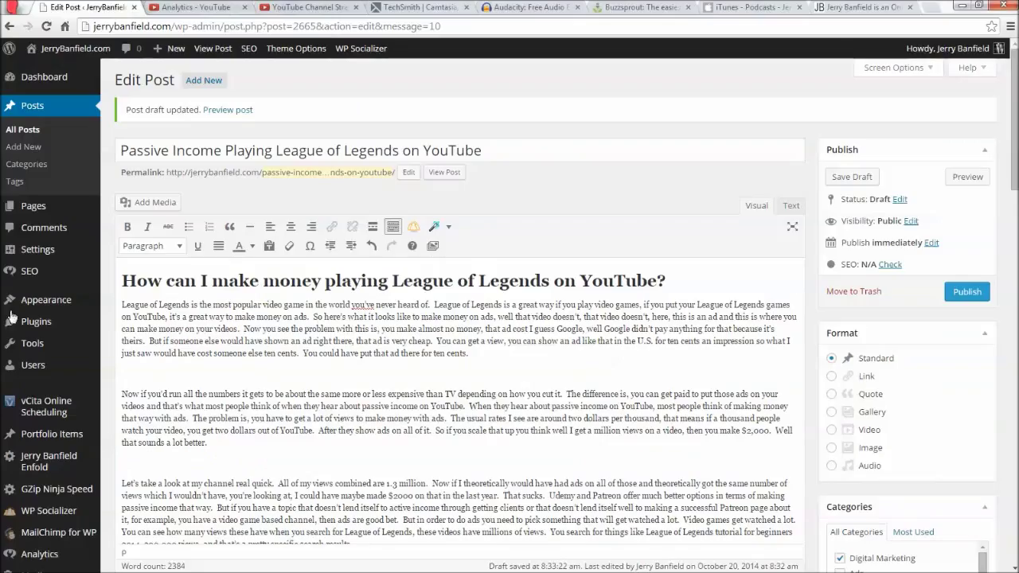
- Copy the WordPress post title and rename the Canva design "Passive Income Playing League of Legends on YouTube"
{"action": "left_click", "coordinate": [245, 140]}
{"action": "key", "text": "ctrl+a"}
{"action": "key", "text": "ctrl+c"}
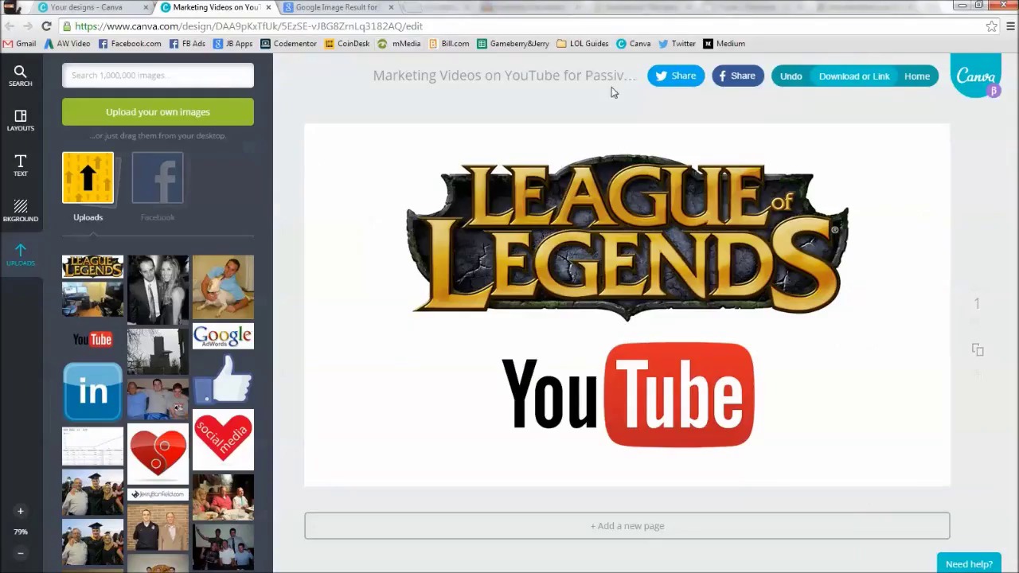
{"action": "left_click", "coordinate": [566, 84]}
{"action": "key", "text": "ctrl+v"}
{"action": "left_click", "coordinate": [522, 111]}
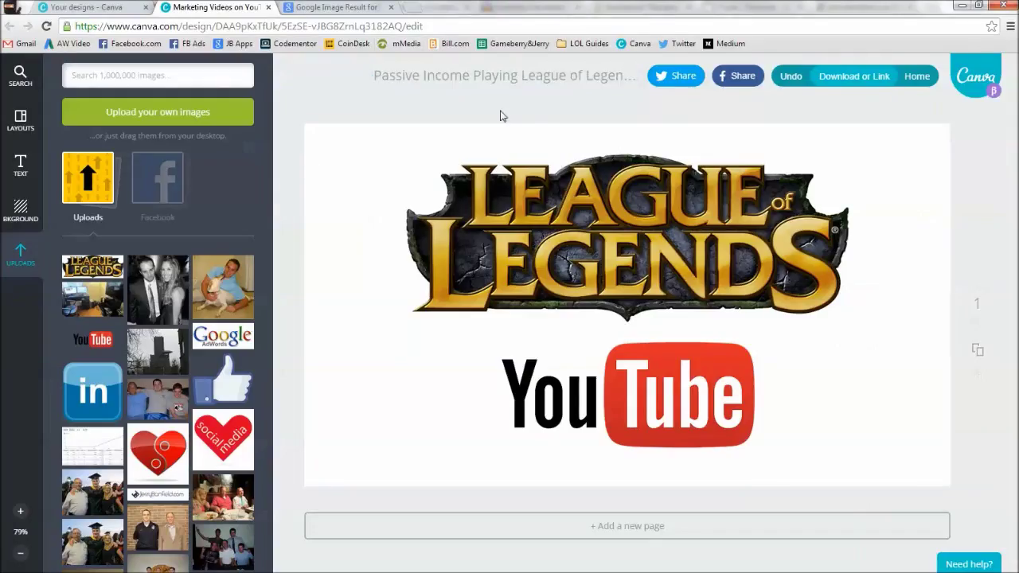
- Download the finished design as an image and return to the WordPress post
{"action": "left_click", "coordinate": [848, 77]}
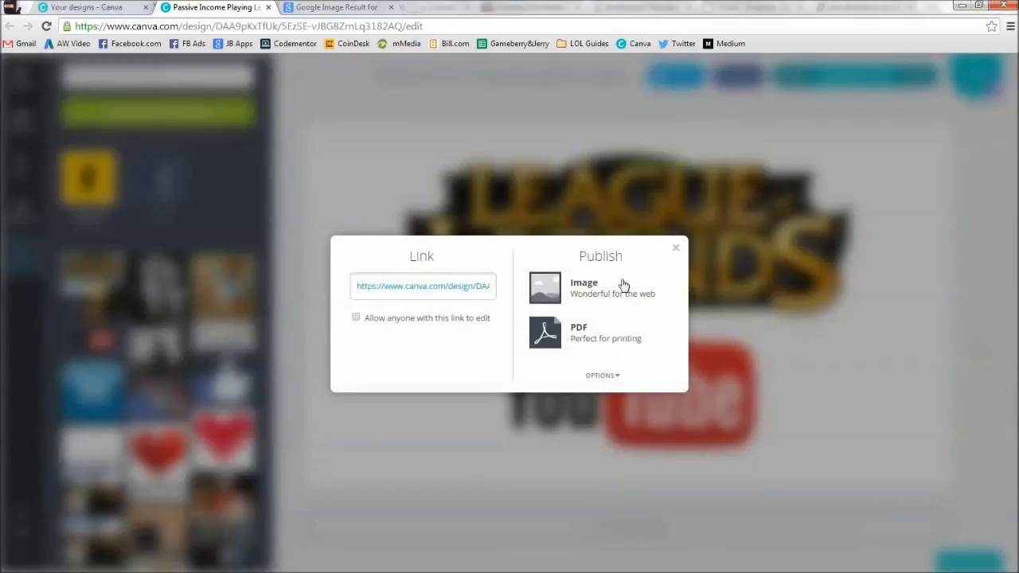
{"action": "left_click", "coordinate": [607, 291]}
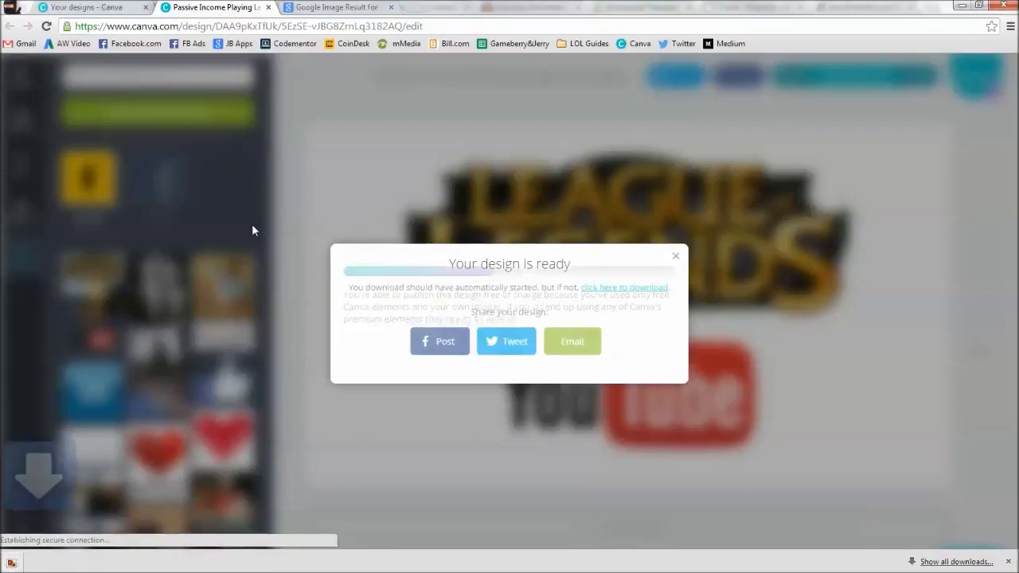
{"action": "left_click", "coordinate": [962, 4]}
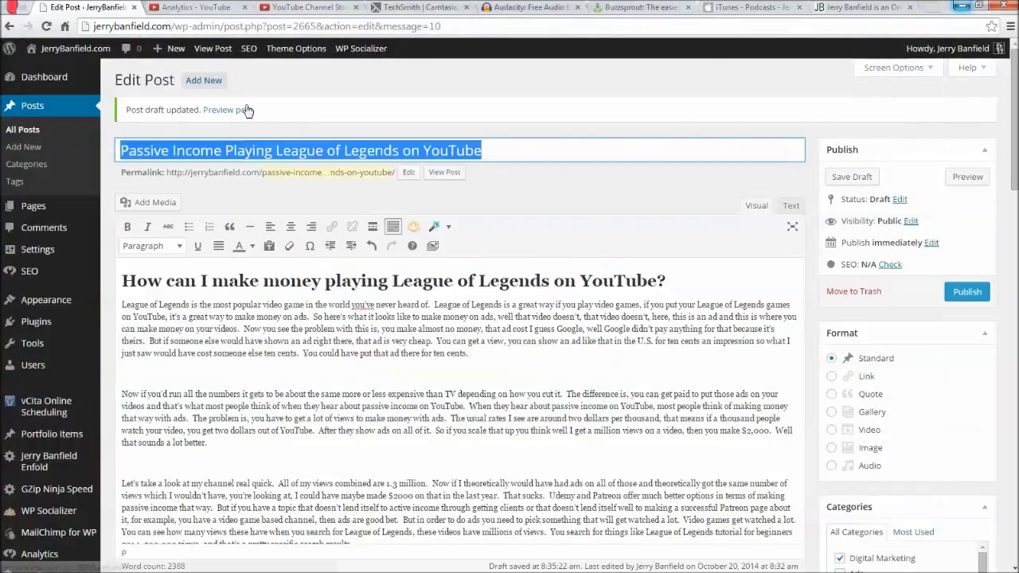
- Set the post format to Video and assign the post to the Game and YouTube categories
{"action": "left_click", "coordinate": [832, 430]}
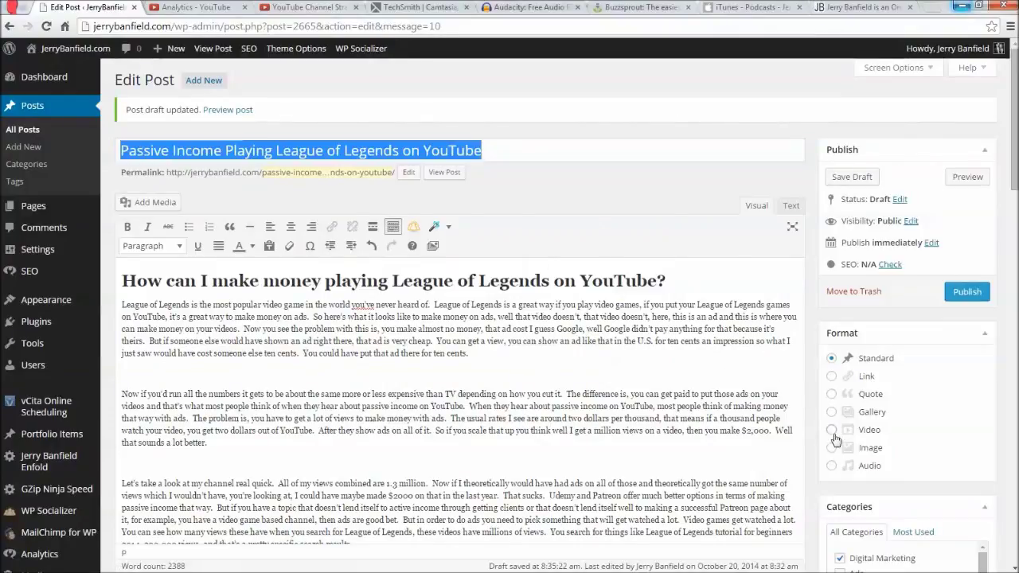
{"action": "scroll", "coordinate": [1000, 408], "scroll_direction": "down", "scroll_amount": 2}
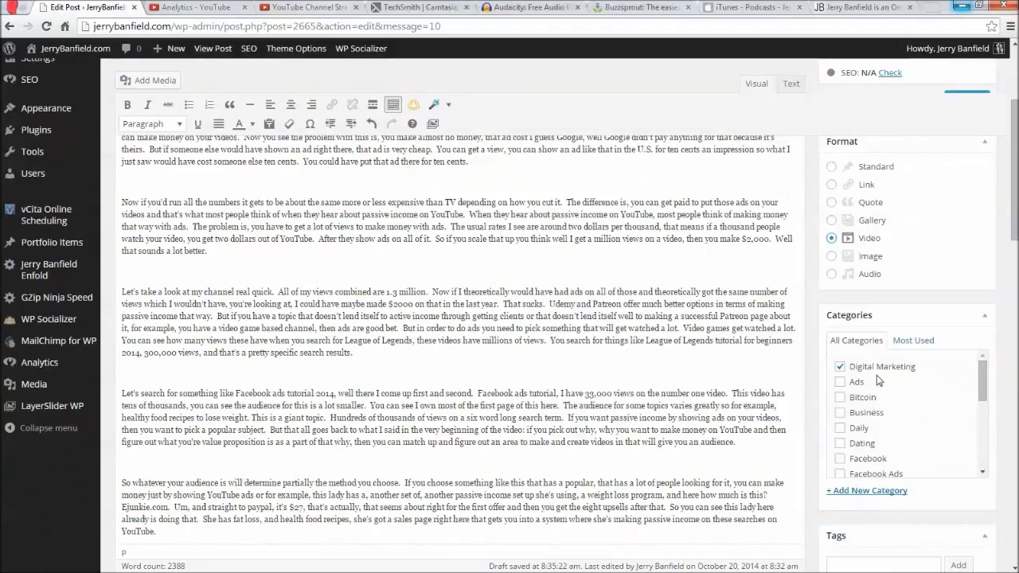
{"action": "scroll", "coordinate": [875, 390], "scroll_direction": "down", "scroll_amount": 2}
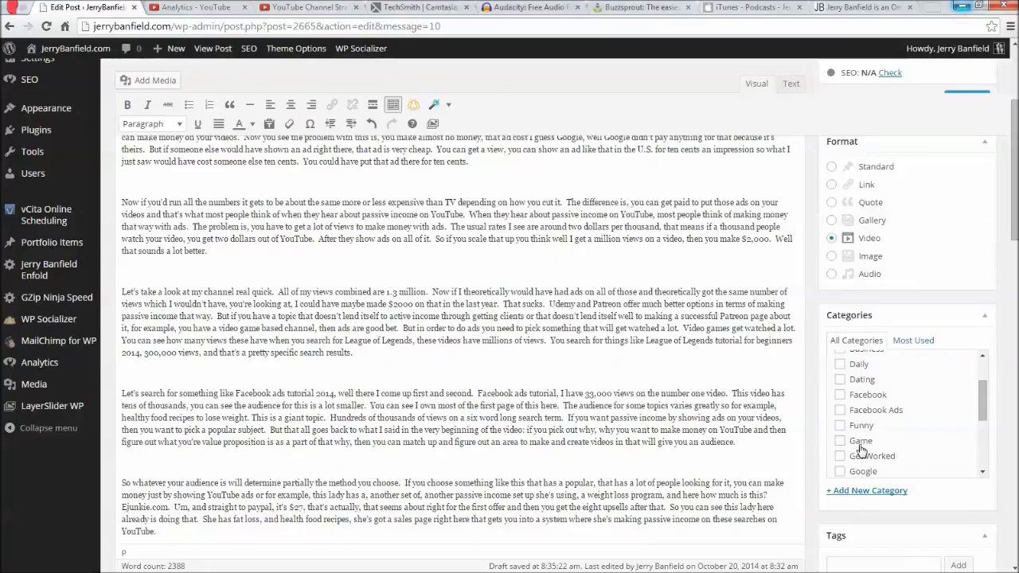
{"action": "scroll", "coordinate": [860, 451], "scroll_direction": "down", "scroll_amount": 3}
{"action": "left_click", "coordinate": [840, 398]}
{"action": "scroll", "coordinate": [900, 437], "scroll_direction": "down", "scroll_amount": 3}
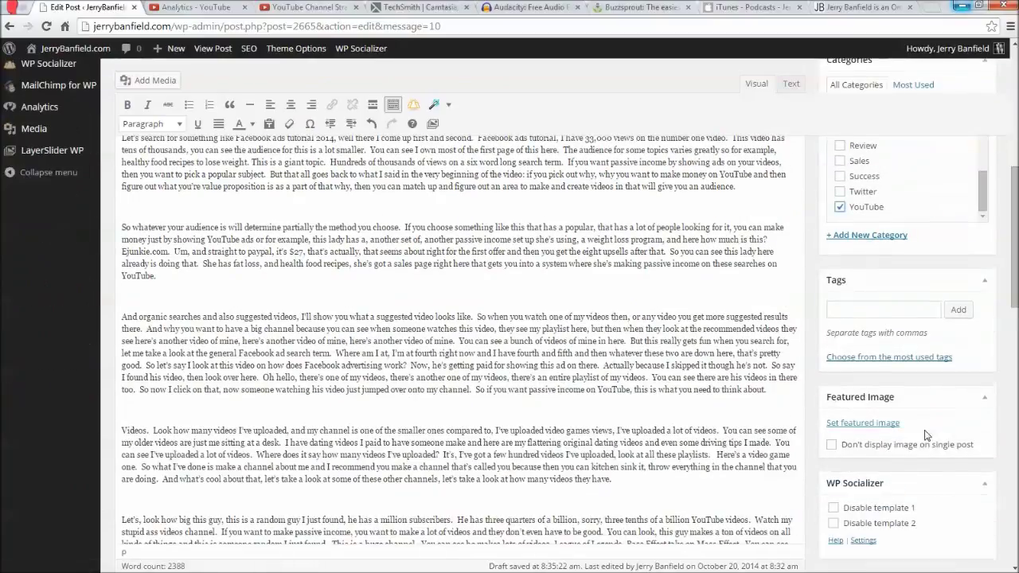
- Upload the "Passive Income Playing League of Legends on YouTube" image, paste the copied title into its attachment details, and set it as featured image
{"action": "left_click", "coordinate": [864, 423]}
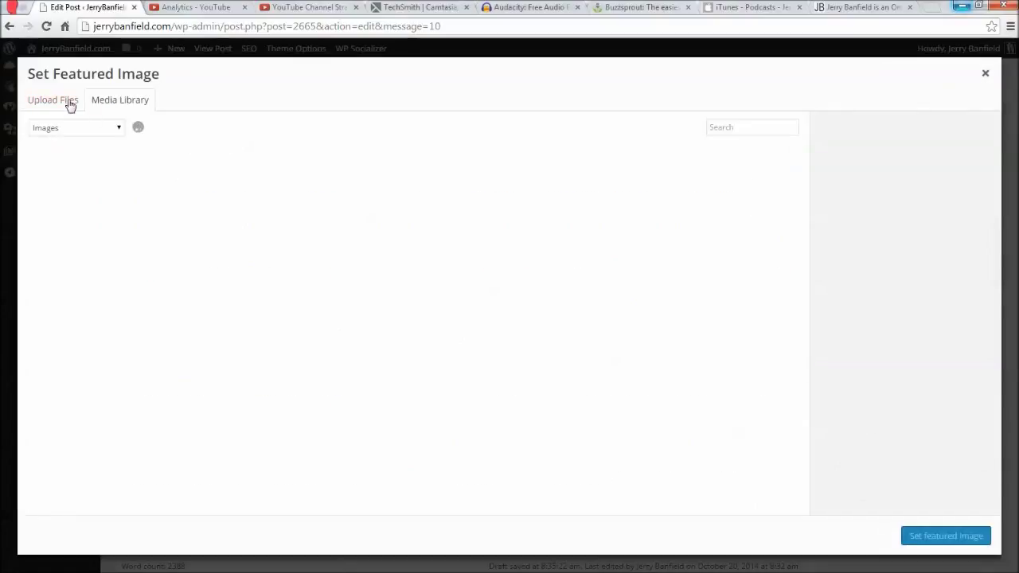
{"action": "left_click", "coordinate": [64, 101]}
{"action": "left_click", "coordinate": [504, 298]}
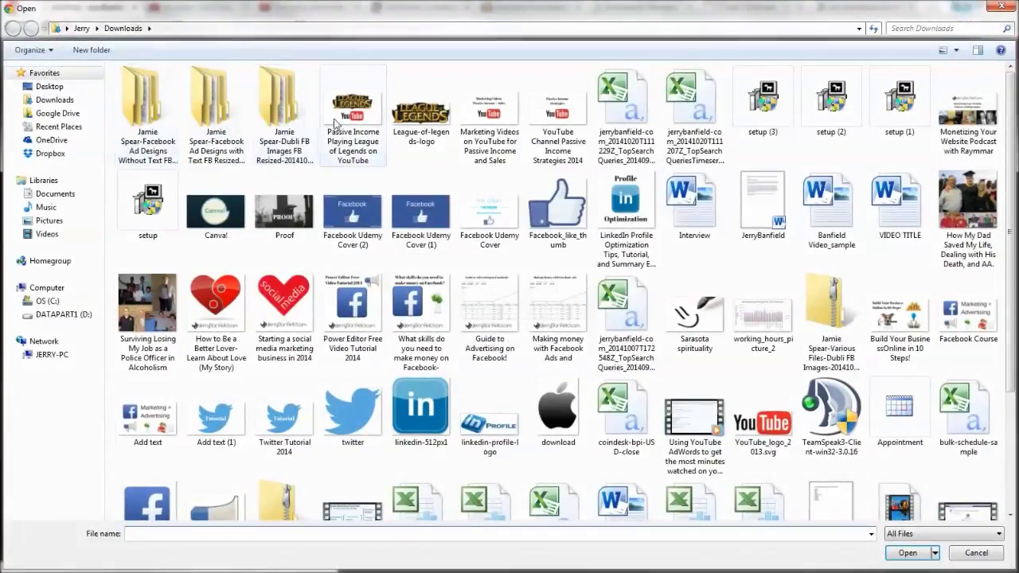
{"action": "double_click", "coordinate": [344, 119]}
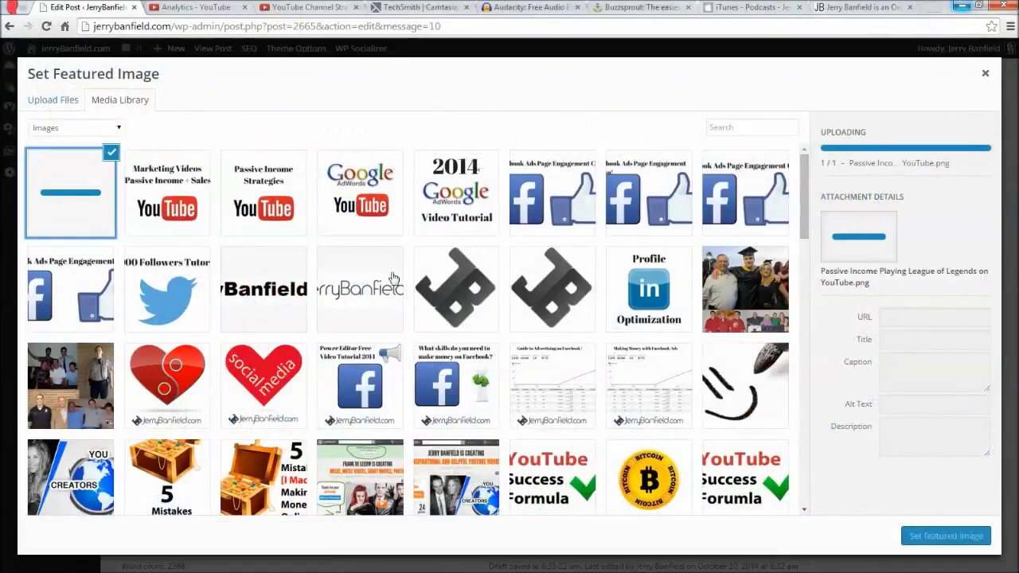
{"action": "left_click", "coordinate": [919, 391]}
{"action": "key", "text": "ctrl+v"}
{"action": "left_click", "coordinate": [951, 535]}
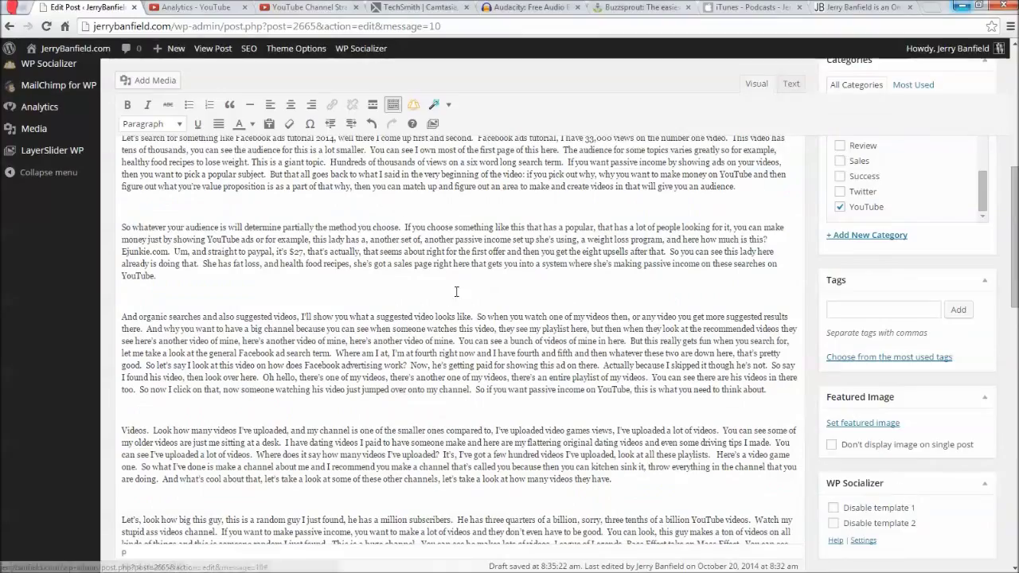
- Review the whole post, including its body text, embedded video, featured image, and the focus keyword, SEO title and meta description
{"action": "scroll", "coordinate": [456, 292], "scroll_direction": "up", "scroll_amount": 10}
{"action": "scroll", "coordinate": [340, 302], "scroll_direction": "down", "scroll_amount": 8}
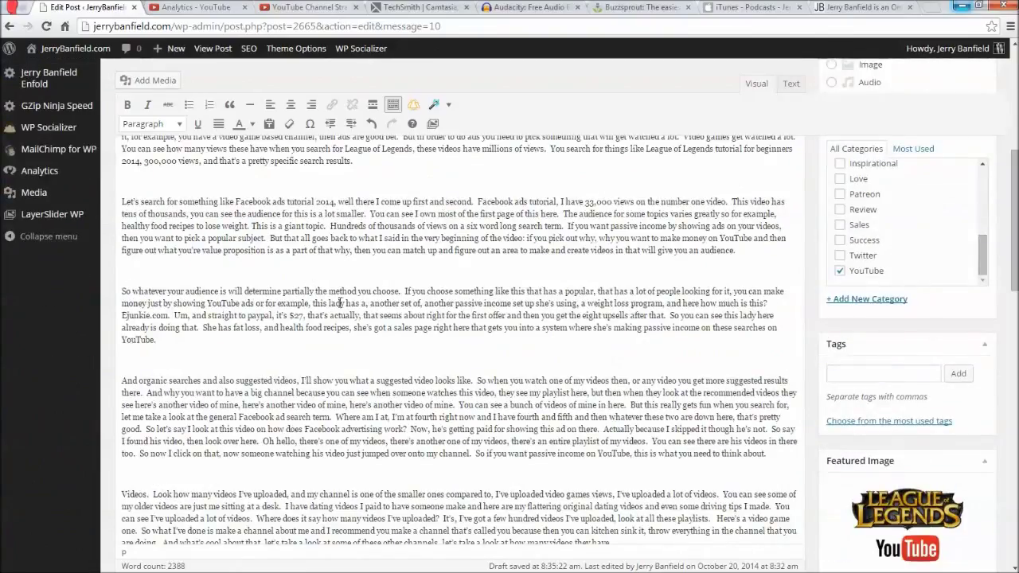
{"action": "scroll", "coordinate": [254, 266], "scroll_direction": "down", "scroll_amount": 5}
{"action": "scroll", "coordinate": [278, 227], "scroll_direction": "down", "scroll_amount": 5}
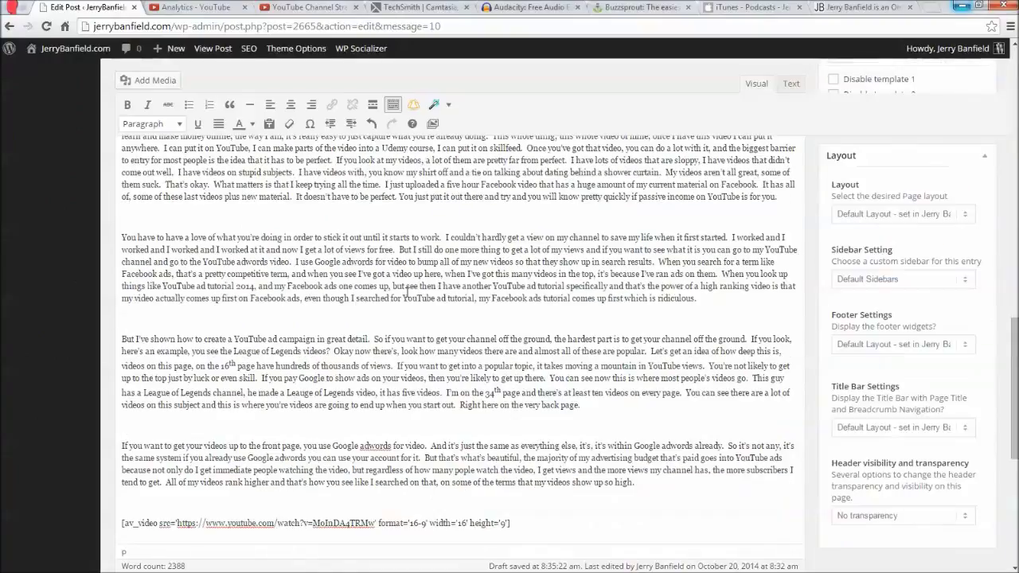
{"action": "scroll", "coordinate": [279, 228], "scroll_direction": "down", "scroll_amount": 3}
{"action": "scroll", "coordinate": [231, 249], "scroll_direction": "up", "scroll_amount": 3}
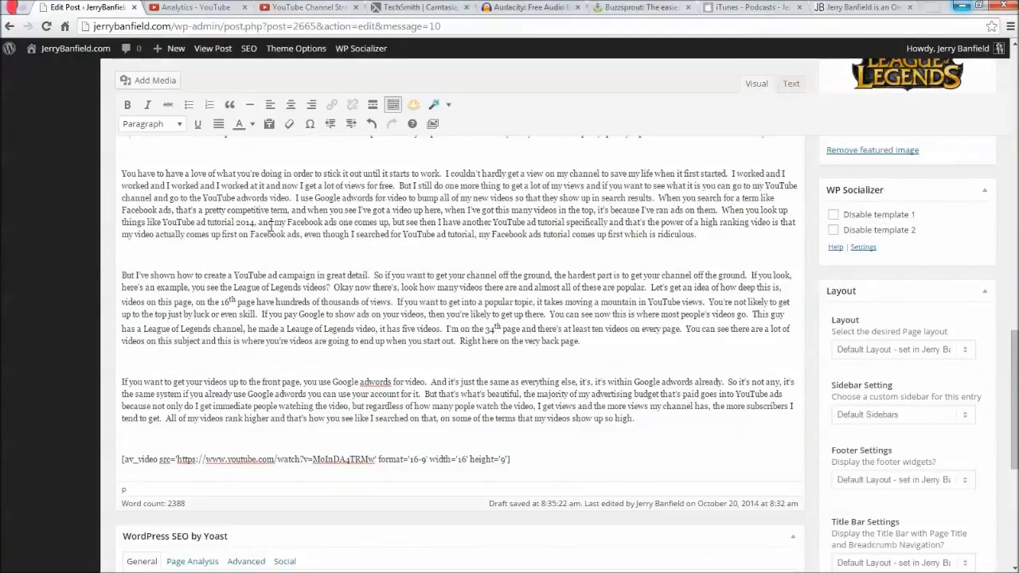
{"action": "scroll", "coordinate": [270, 225], "scroll_direction": "up", "scroll_amount": 15}
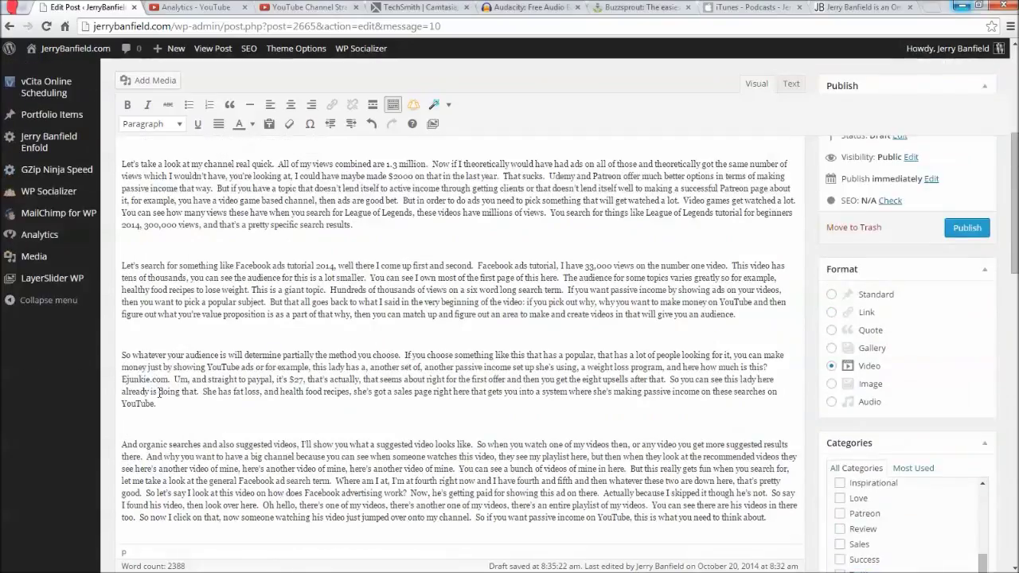
{"action": "scroll", "coordinate": [159, 392], "scroll_direction": "up", "scroll_amount": 5}
{"action": "scroll", "coordinate": [377, 326], "scroll_direction": "down", "scroll_amount": 20}
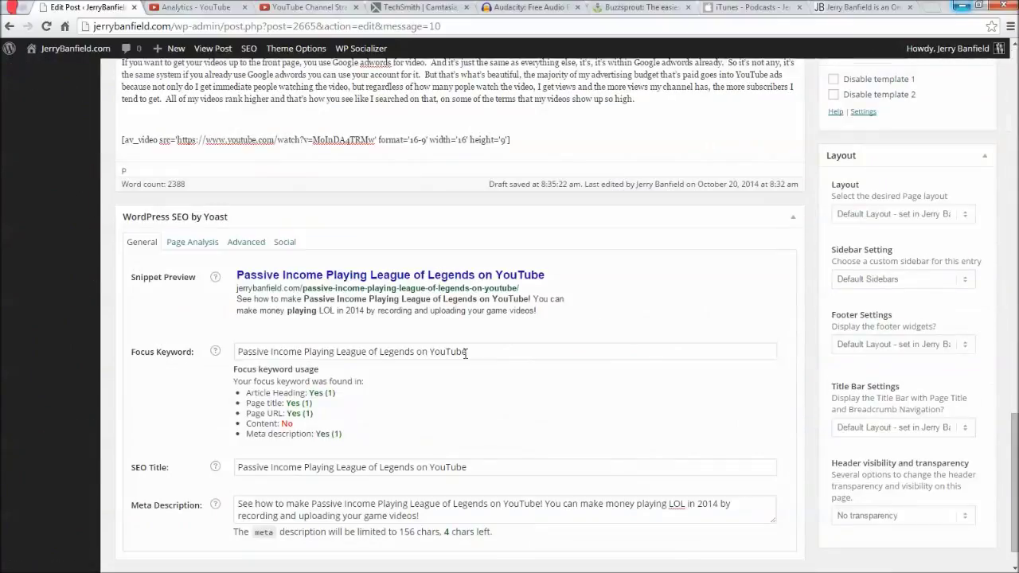
{"action": "scroll", "coordinate": [465, 353], "scroll_direction": "down", "scroll_amount": 1}
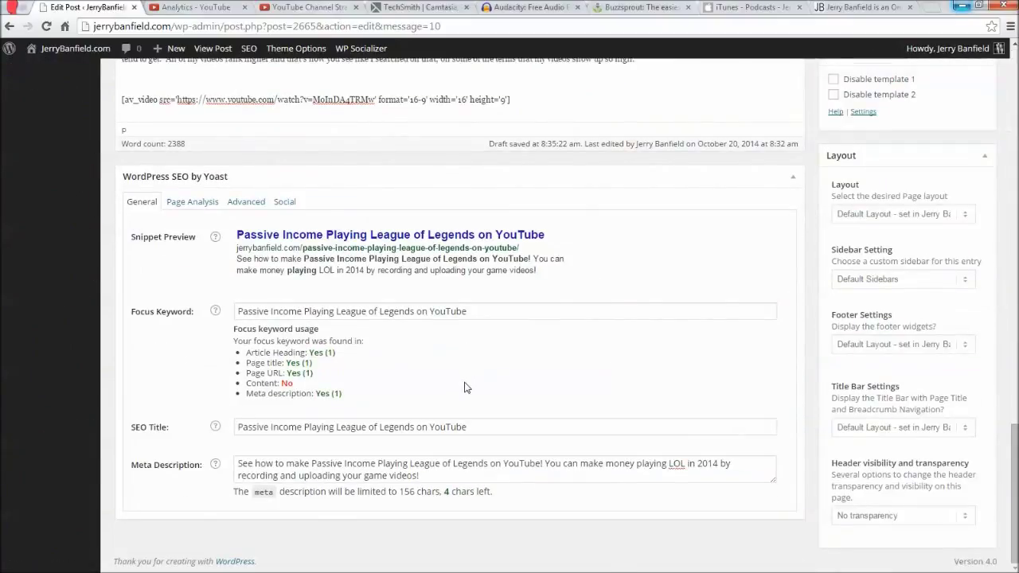
{"action": "scroll", "coordinate": [466, 388], "scroll_direction": "up", "scroll_amount": 20}
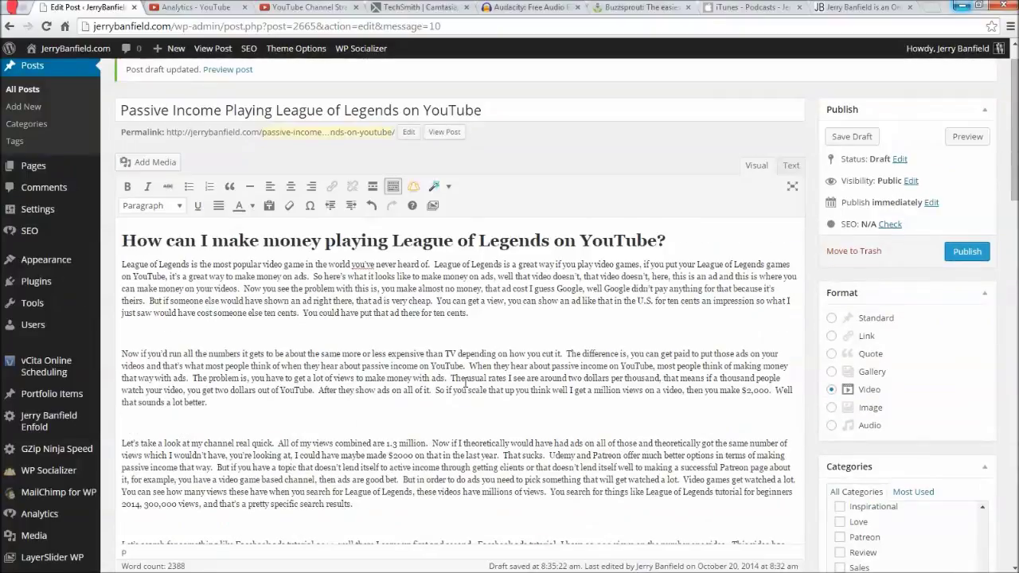
- Replace "make money playing League of Legends on YouTube" in the body heading with the copied post title
{"action": "left_click_drag", "start_coordinate": [494, 113], "coordinate": [121, 109]}
{"action": "key", "text": "ctrl+c"}
{"action": "key", "text": "shift+Left"}
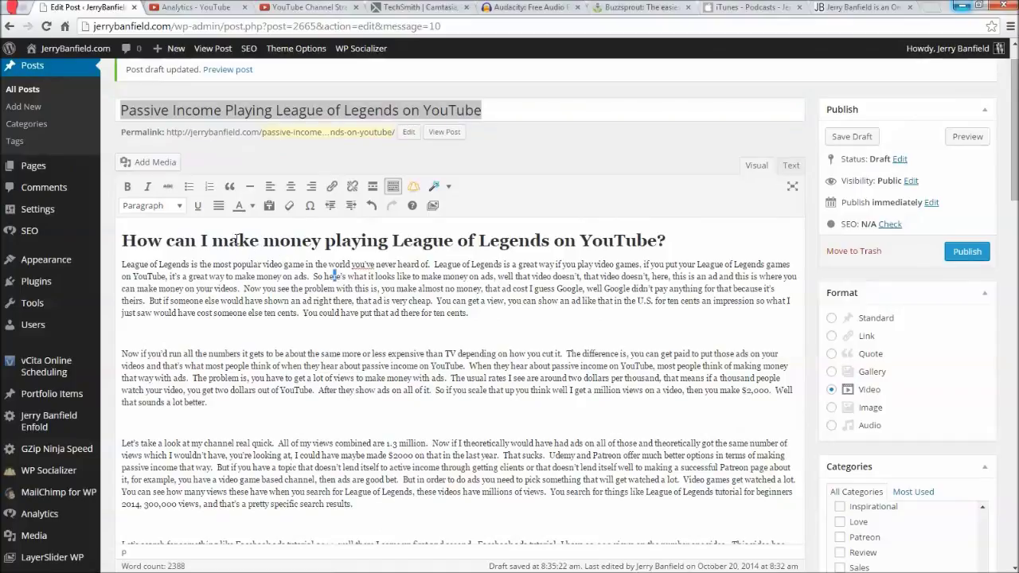
{"action": "left_click_drag", "start_coordinate": [212, 241], "coordinate": [656, 239]}
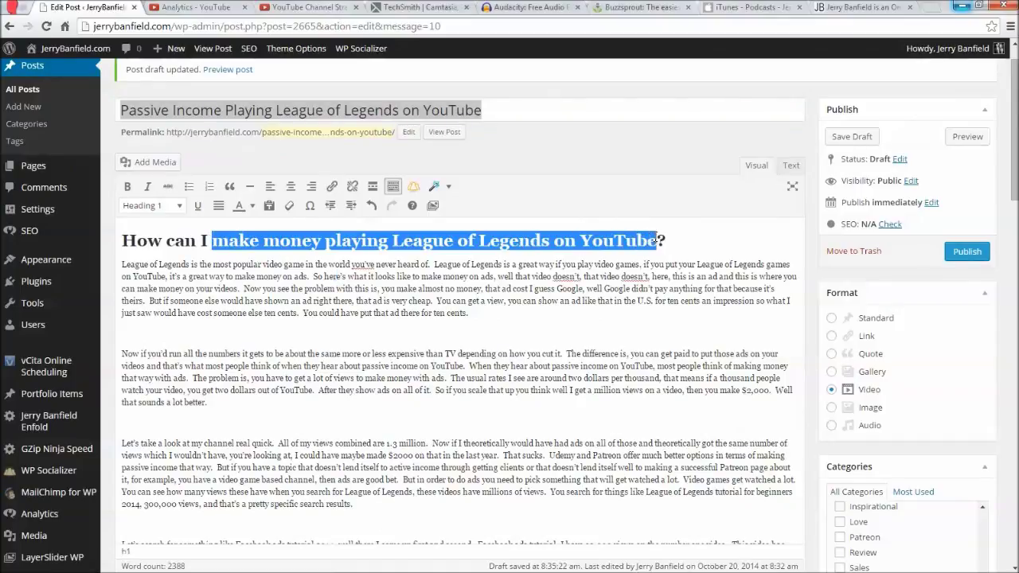
{"action": "key", "text": "ctrl+v"}
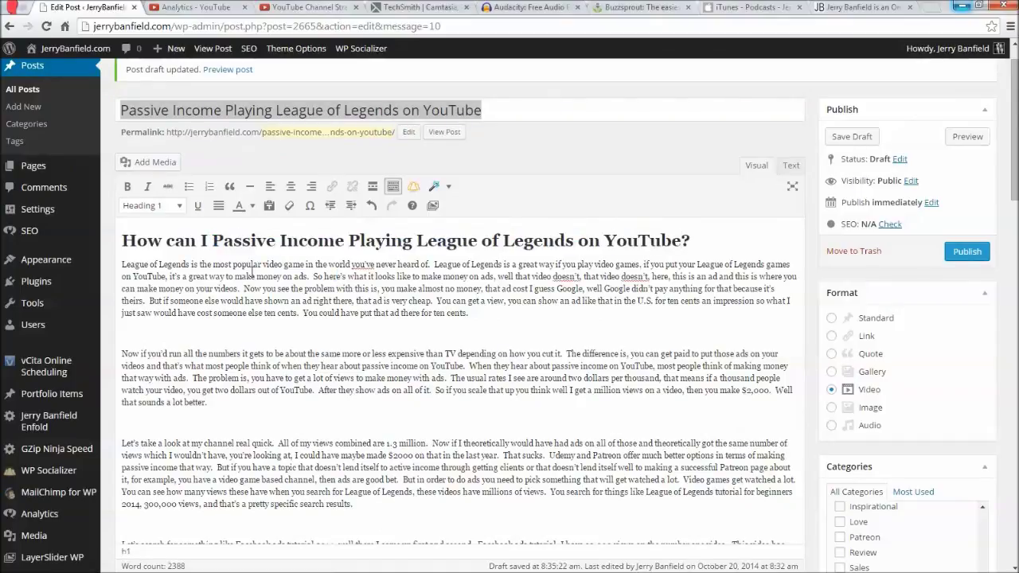
- Lowercase the words "passive", "income" and "playing" in the body heading
{"action": "left_click_drag", "start_coordinate": [211, 241], "coordinate": [289, 241]}
{"action": "type", "text": "p"}
{"action": "left_click_drag", "start_coordinate": [345, 243], "coordinate": [359, 243]}
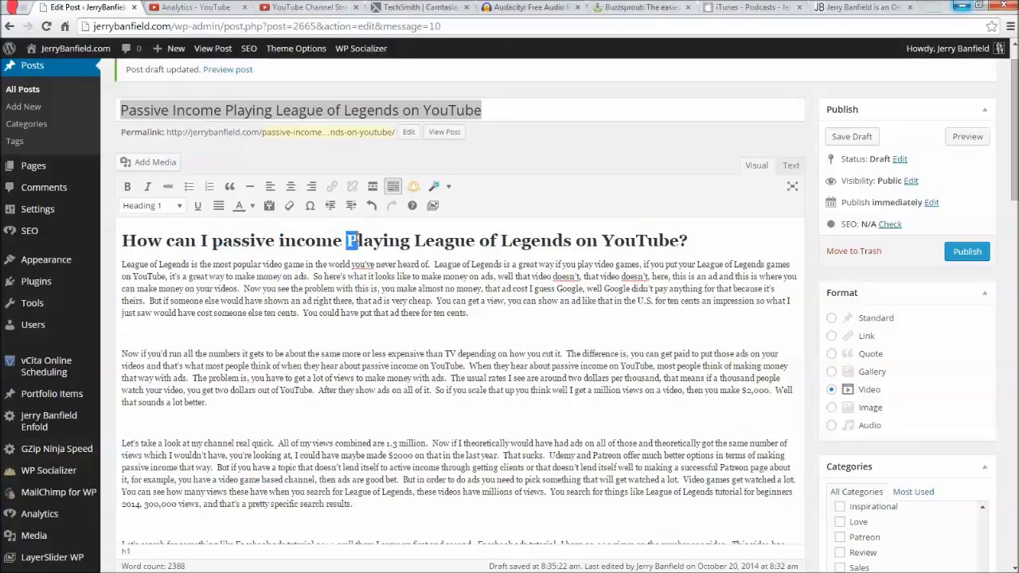
{"action": "type", "text": "p"}
{"action": "left_click", "coordinate": [590, 288]}
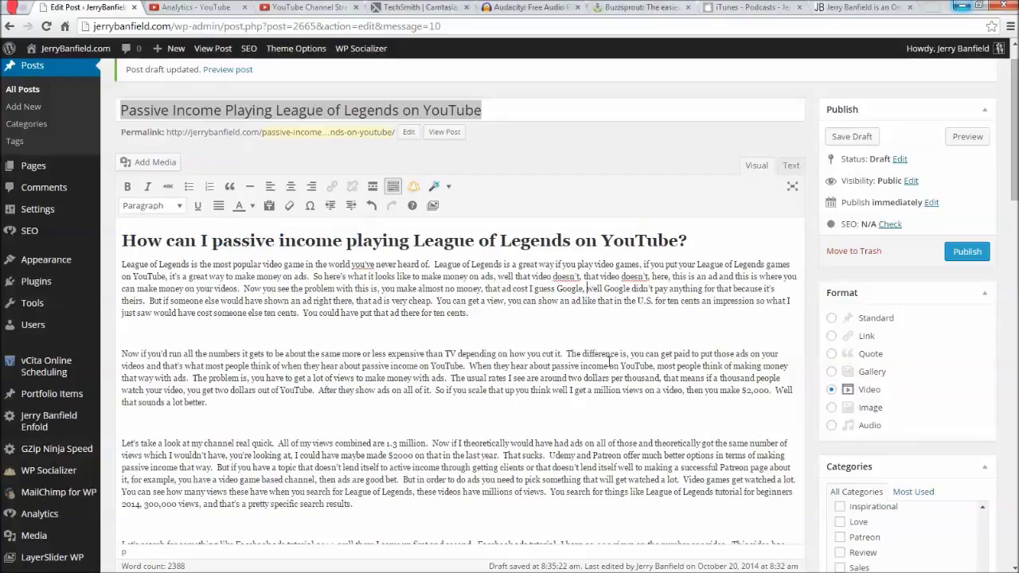
- Publish the post and check the video, heading and text on the live page
{"action": "left_click", "coordinate": [964, 253]}
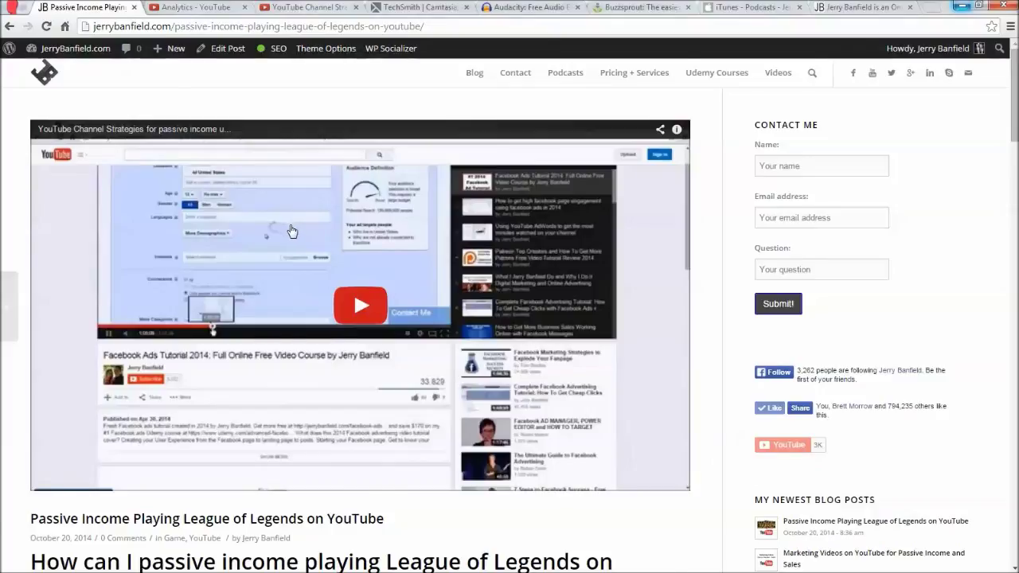
{"action": "scroll", "coordinate": [292, 231], "scroll_direction": "down", "scroll_amount": 3}
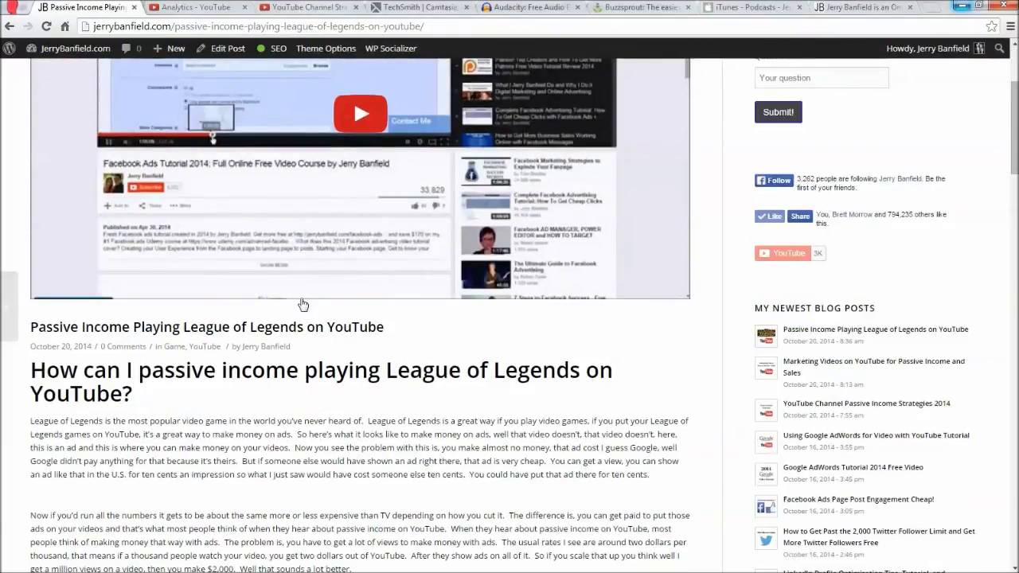
{"action": "scroll", "coordinate": [225, 212], "scroll_direction": "up", "scroll_amount": 3}
{"action": "scroll", "coordinate": [426, 188], "scroll_direction": "down", "scroll_amount": 6}
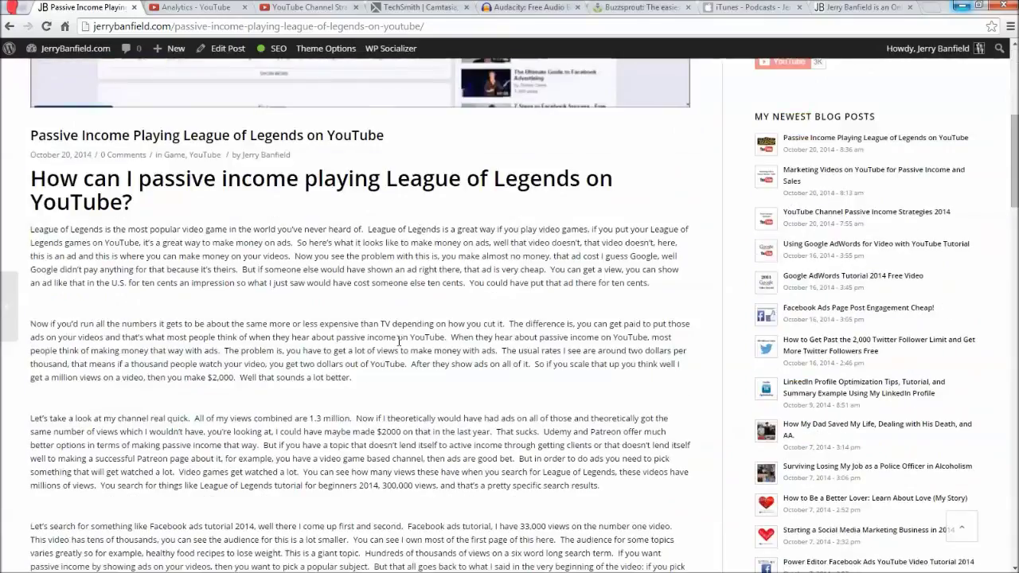
{"action": "scroll", "coordinate": [399, 342], "scroll_direction": "up", "scroll_amount": 6}
- Reopen the published post for editing and insert "make" before "passive income" in the body heading
{"action": "left_click", "coordinate": [223, 47]}
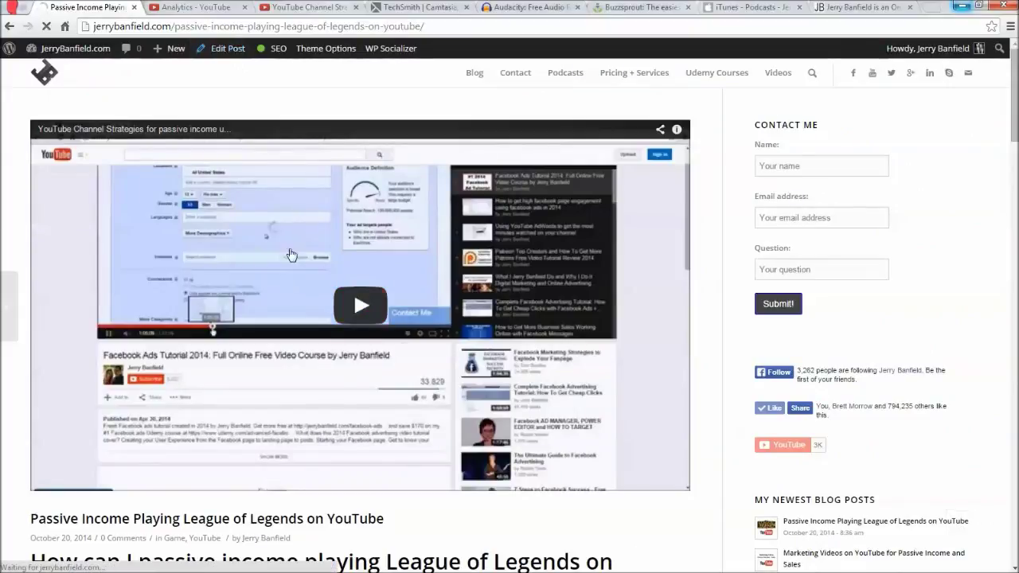
{"action": "scroll", "coordinate": [292, 254], "scroll_direction": "down", "scroll_amount": 3}
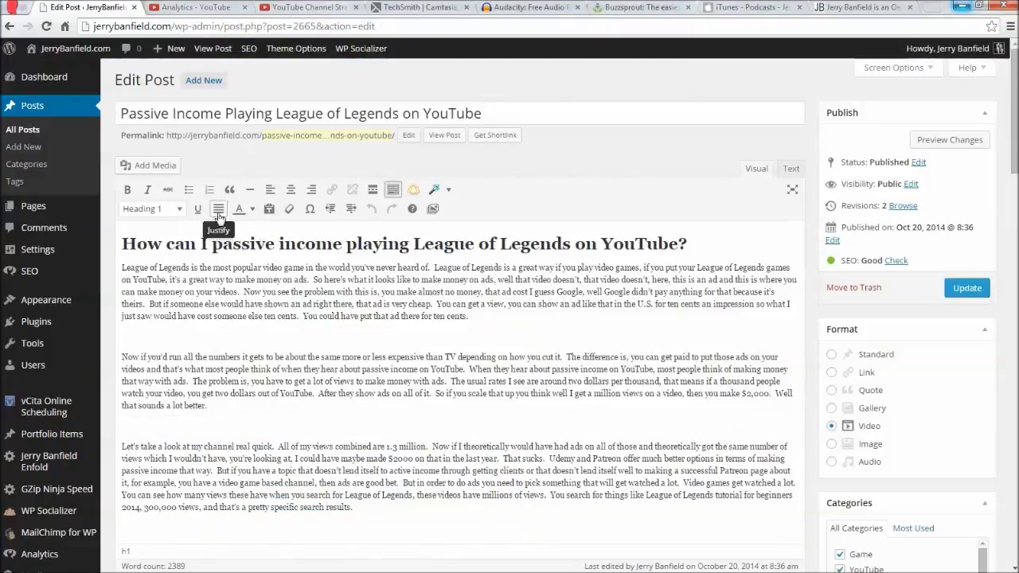
{"action": "left_click", "coordinate": [212, 244]}
{"action": "type", "text": "make"}
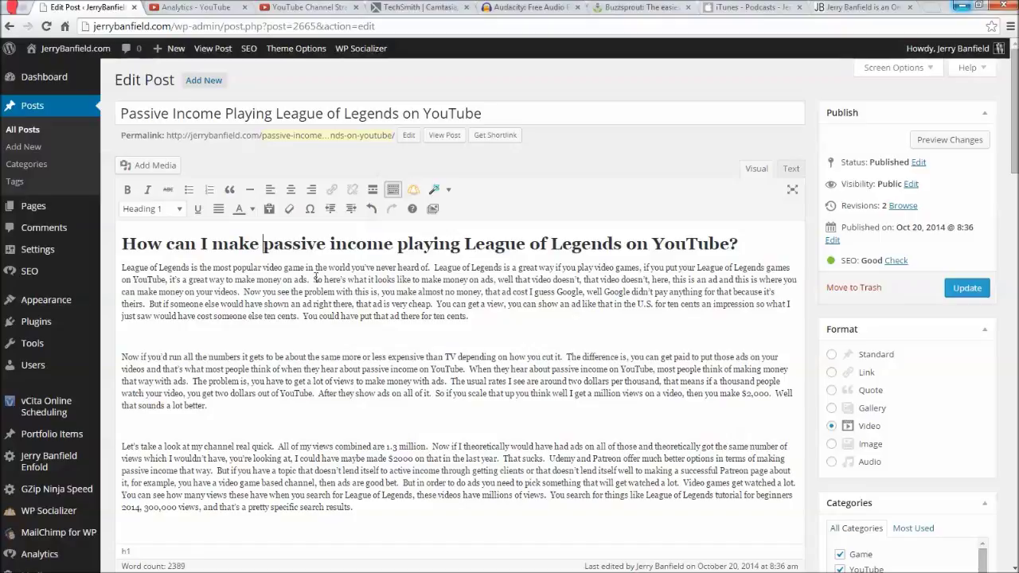
- Add "Watch the video above to see my complete strategies for making money playing League of Legends on YouTube." after "make money on ads."
{"action": "left_click", "coordinate": [495, 280]}
{"action": "type", "text": "Watc"}
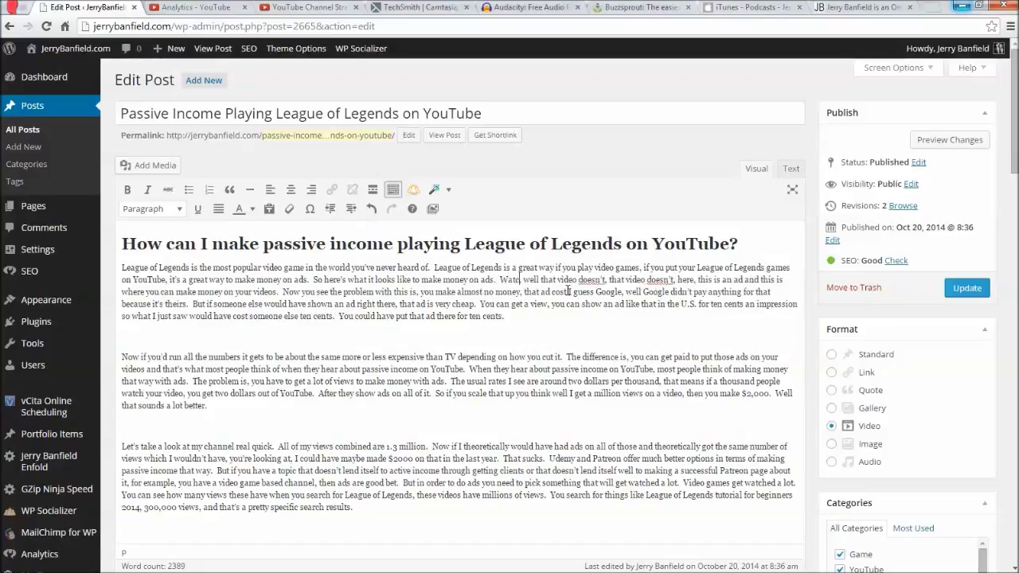
{"action": "type", "text": "h the video ab"}
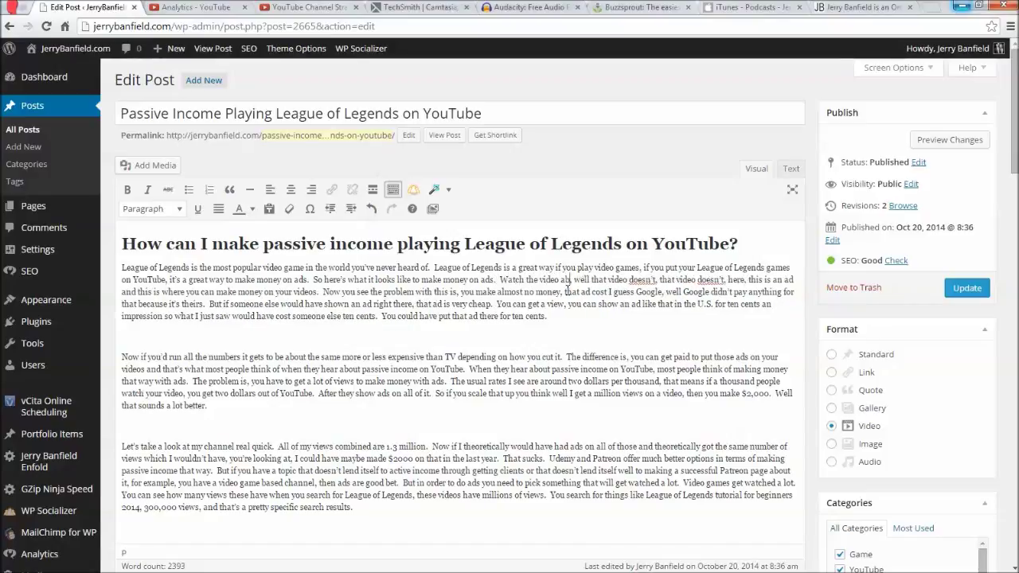
{"action": "type", "text": "ove to"}
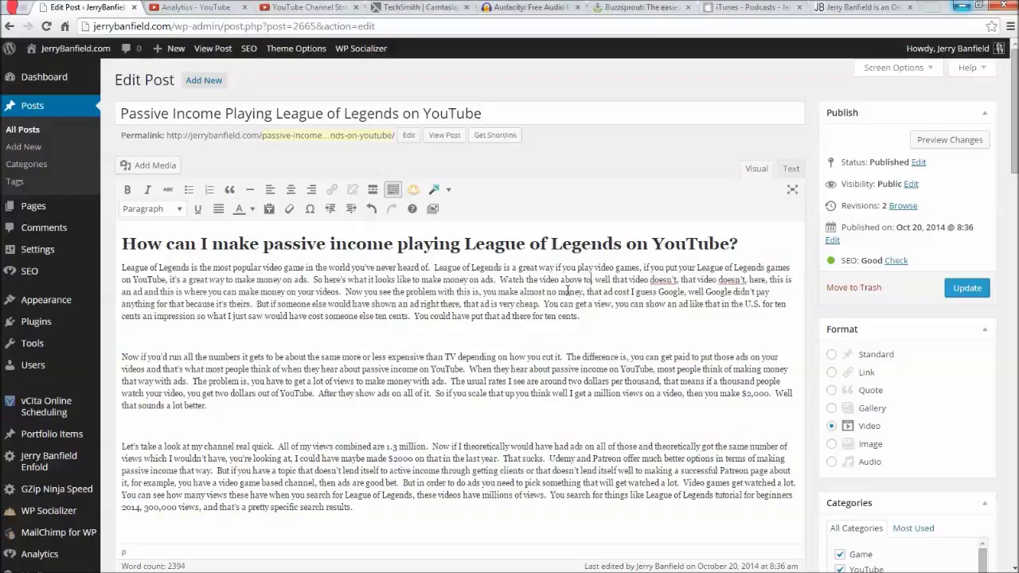
{"action": "type", "text": "s "}
{"action": "type", "text": " see"}
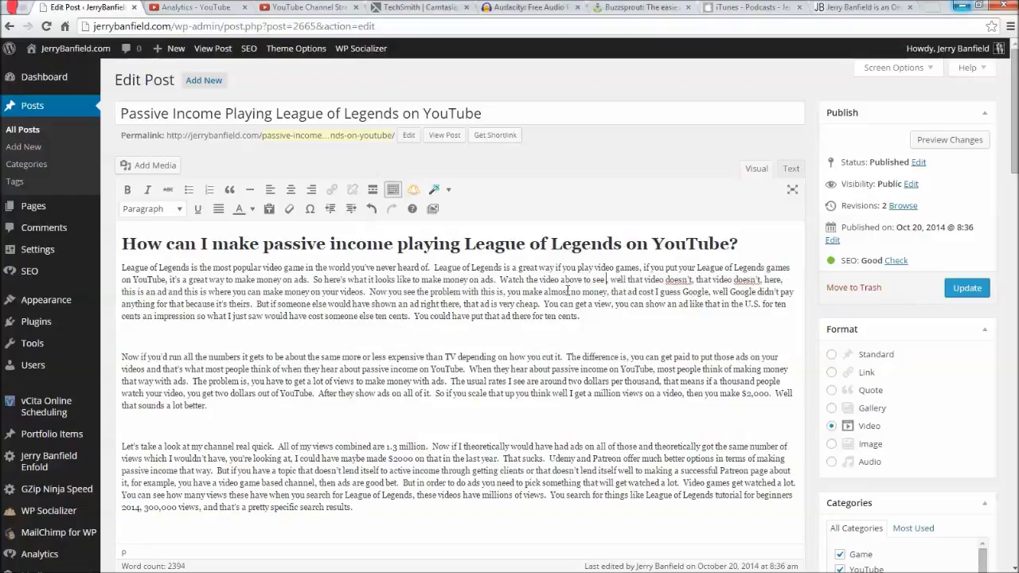
{"action": "type", "text": " my complete st"}
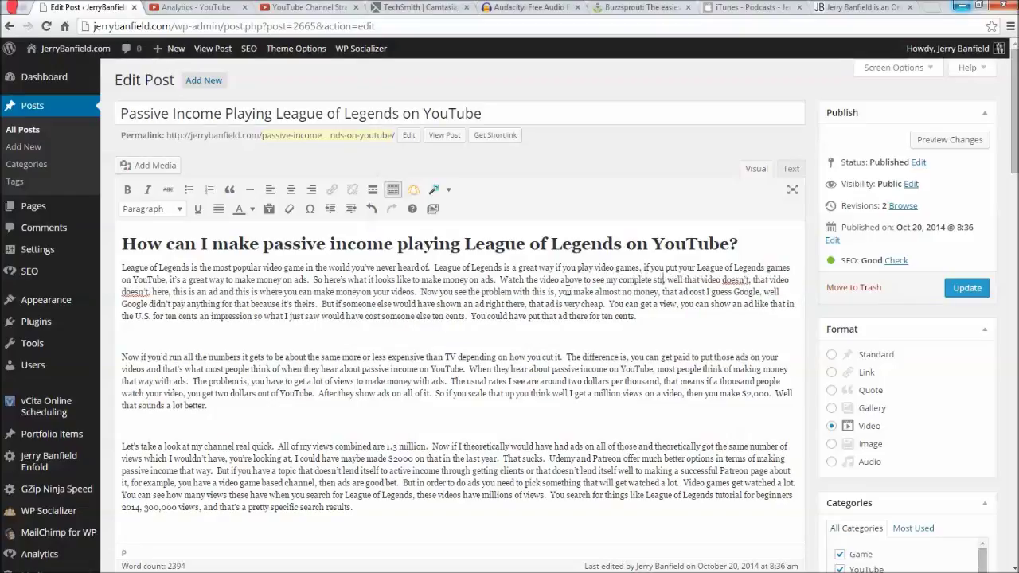
{"action": "type", "text": "rategies for mak"}
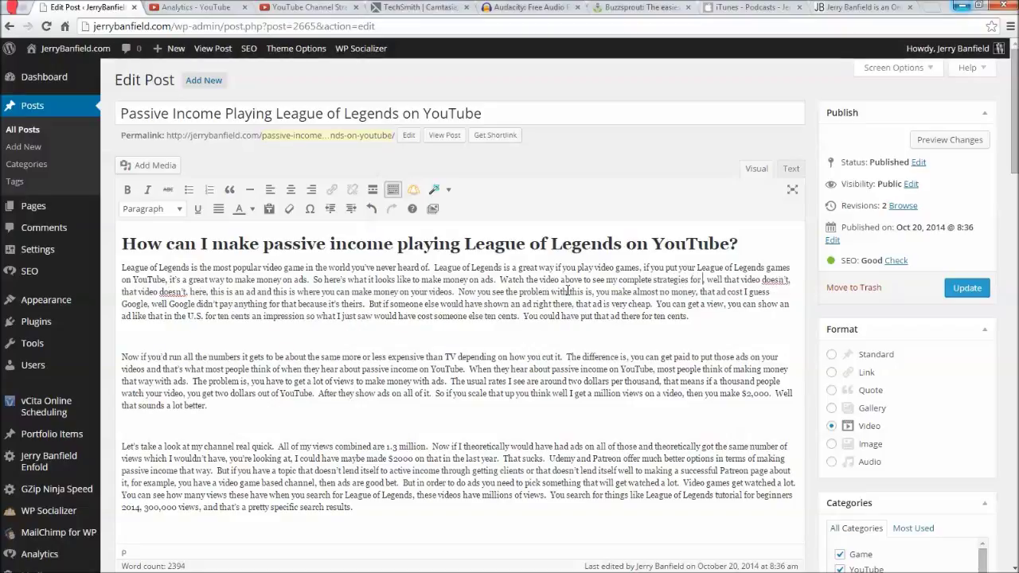
{"action": "type", "text": "ing money playing Lea"}
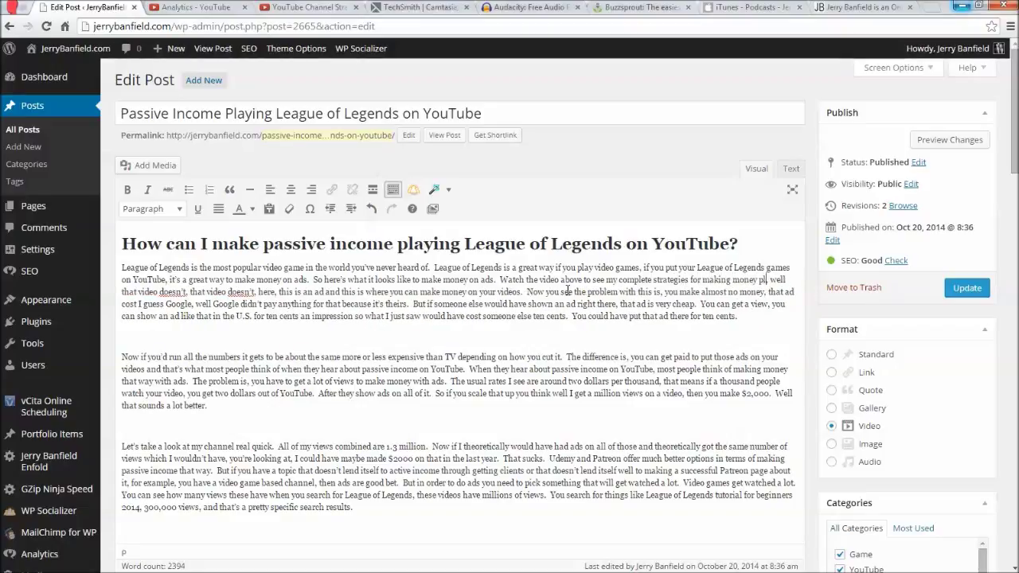
{"action": "type", "text": "gue of Legends"}
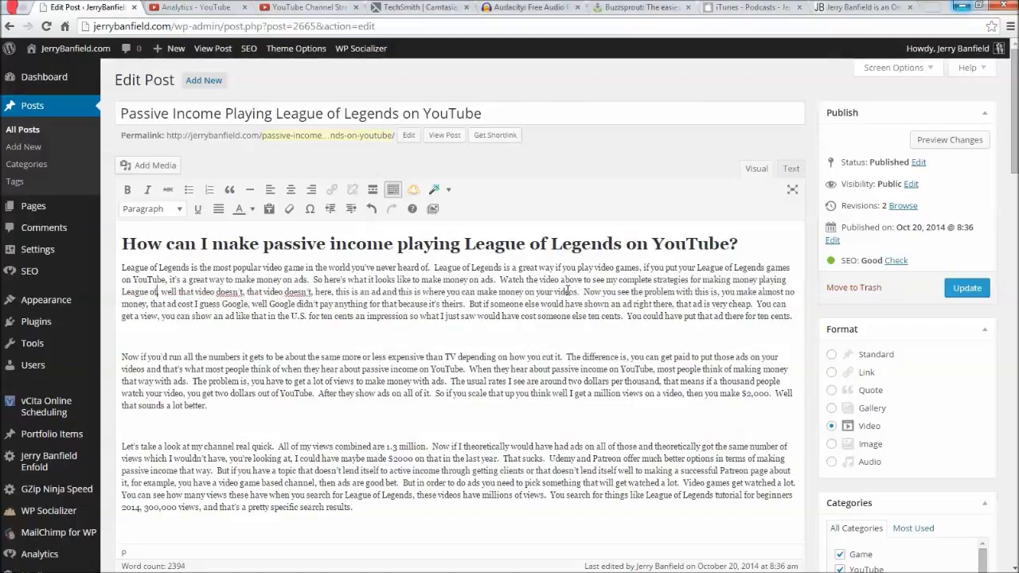
{"action": "type", "text": " on You"}
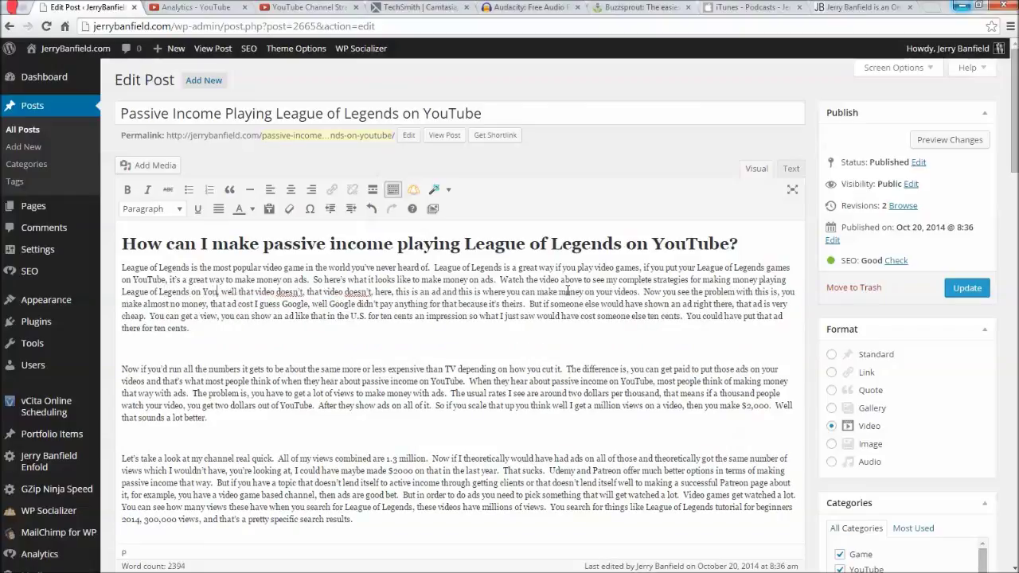
{"action": "type", "text": "Tube.  This "}
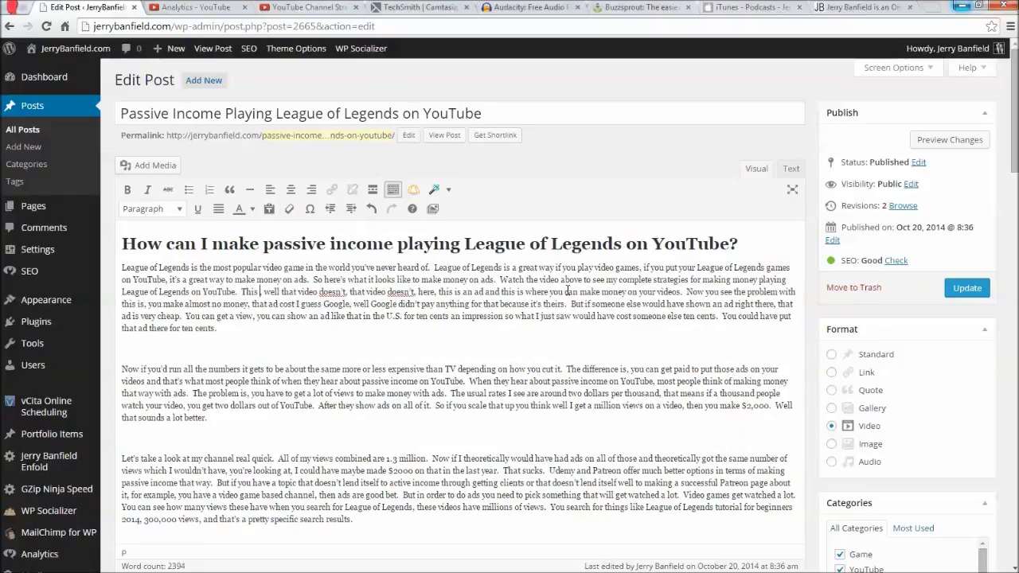
- Continue the intro paragraph with "This post is part of a four part series on passive income on YouTube. Read part one here."
{"action": "type", "text": "post is poan"}
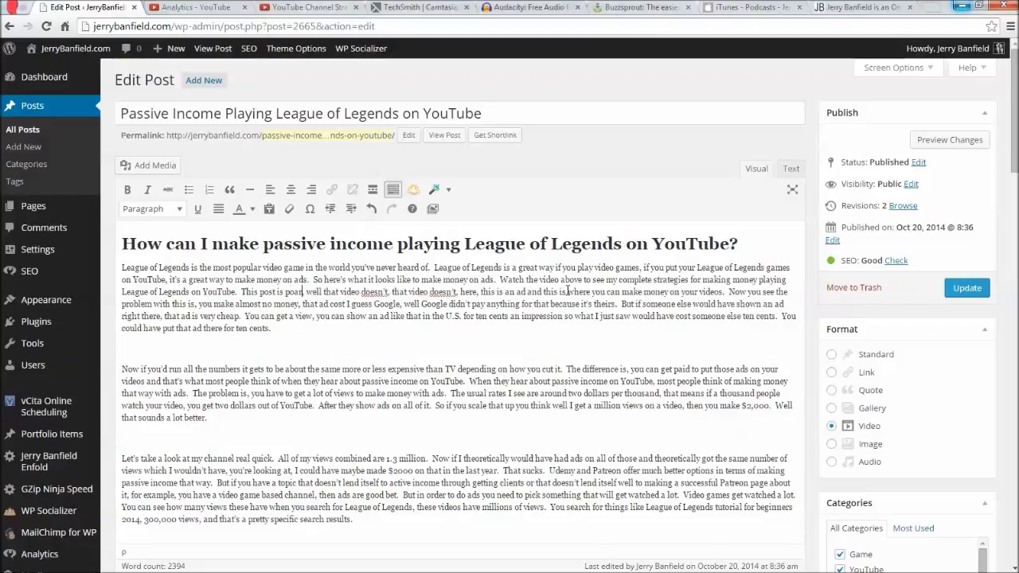
{"action": "type", "text": "art of a four part ser"}
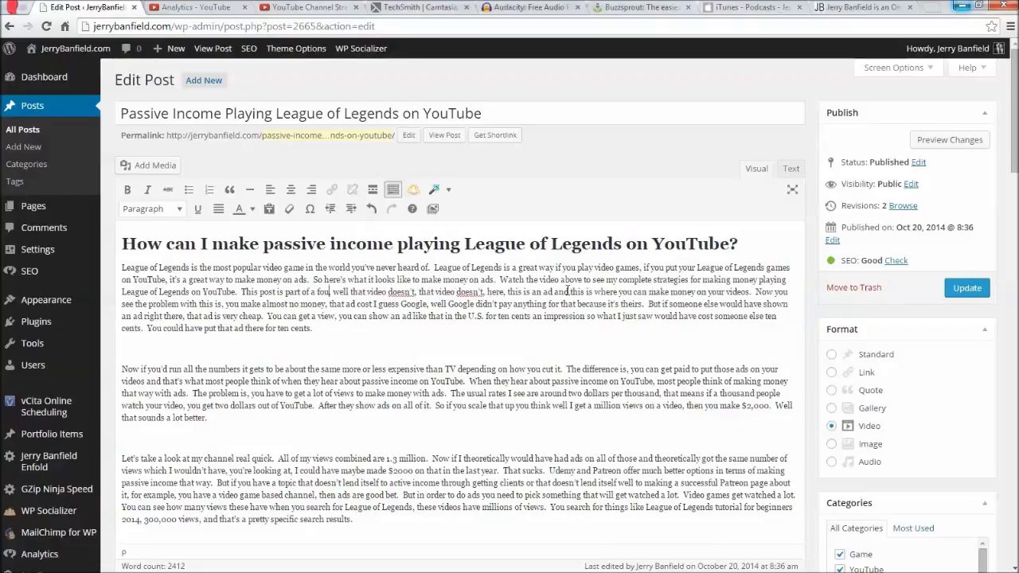
{"action": "type", "text": "ies on pas"}
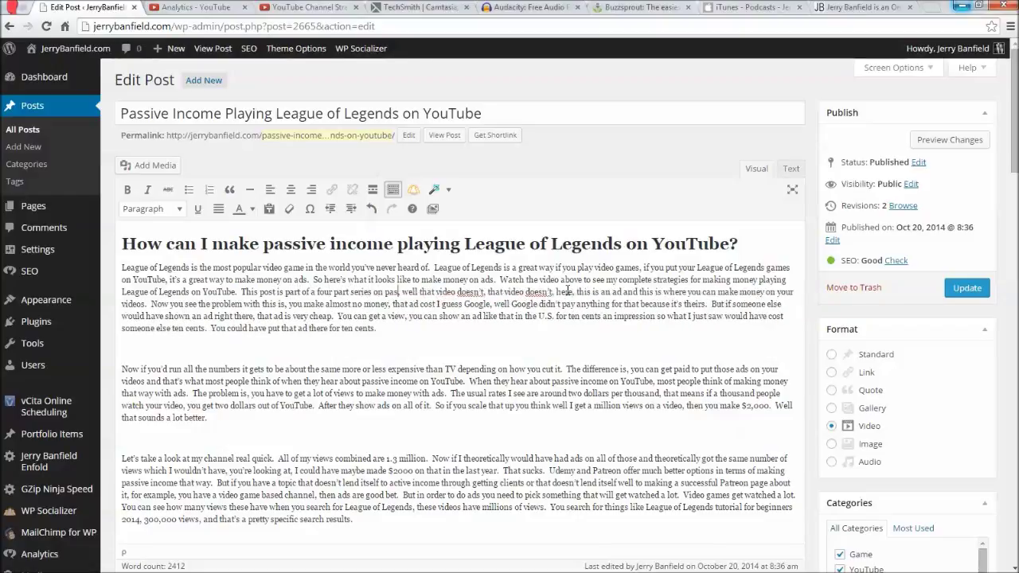
{"action": "type", "text": "sive income"}
{"action": "type", "text": " on YouTube.  Read"}
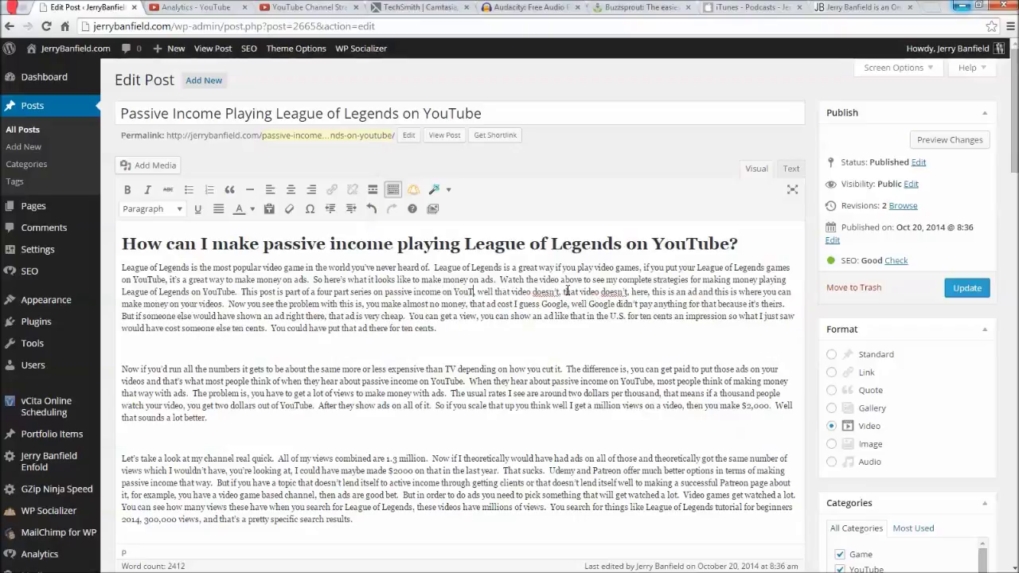
{"action": "type", "text": " par"}
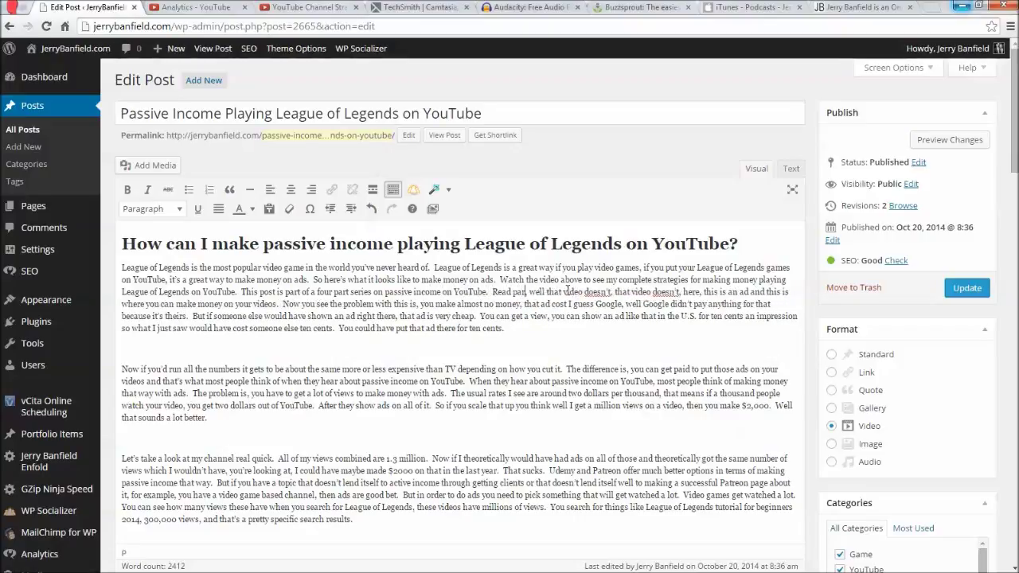
{"action": "type", "text": "t one here."}
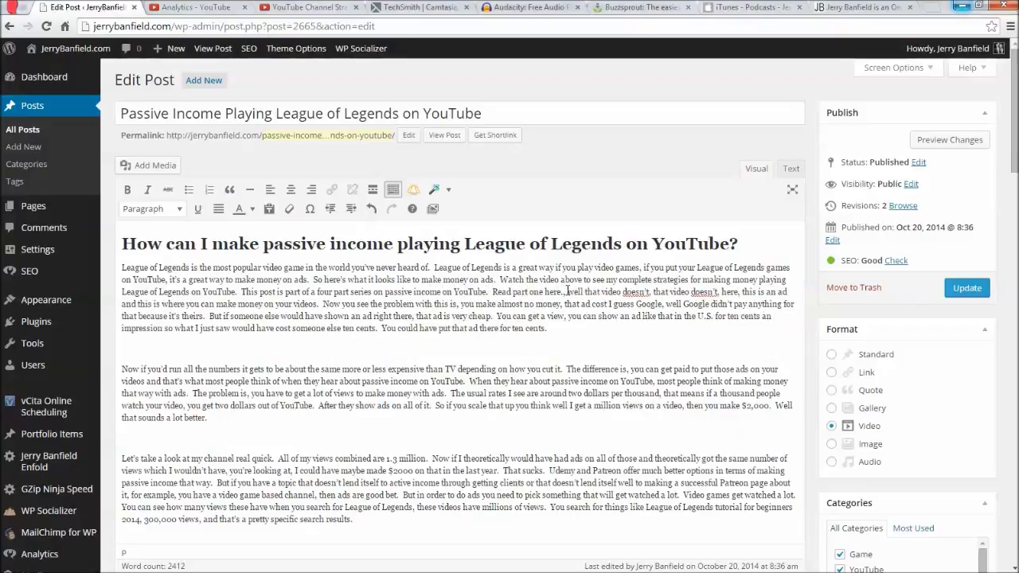
- Delete the leftover "well that video doesn't, that video doesn't, here," and start a new paragraph with capitalized "This is an ad"
{"action": "key", "text": "Delete"}
{"action": "key", "text": "Delete"}
{"action": "key", "text": "Delete"}
{"action": "key", "text": "Delete"}
{"action": "key", "text": "Delete"}
{"action": "key", "text": "Delete"}
{"action": "key", "text": "Delete"}
{"action": "key", "text": "Delete"}
{"action": "key", "text": "Delete"}
{"action": "key", "text": "Delete"}
{"action": "key", "text": "Delete"}
{"action": "key", "text": "Delete"}
{"action": "key", "text": "Delete"}
{"action": "key", "text": "Delete"}
{"action": "key", "text": "Delete"}
{"action": "key", "text": "Delete"}
{"action": "key", "text": "Delete"}
{"action": "key", "text": "Delete"}
{"action": "key", "text": "Delete"}
{"action": "key", "text": "Delete"}
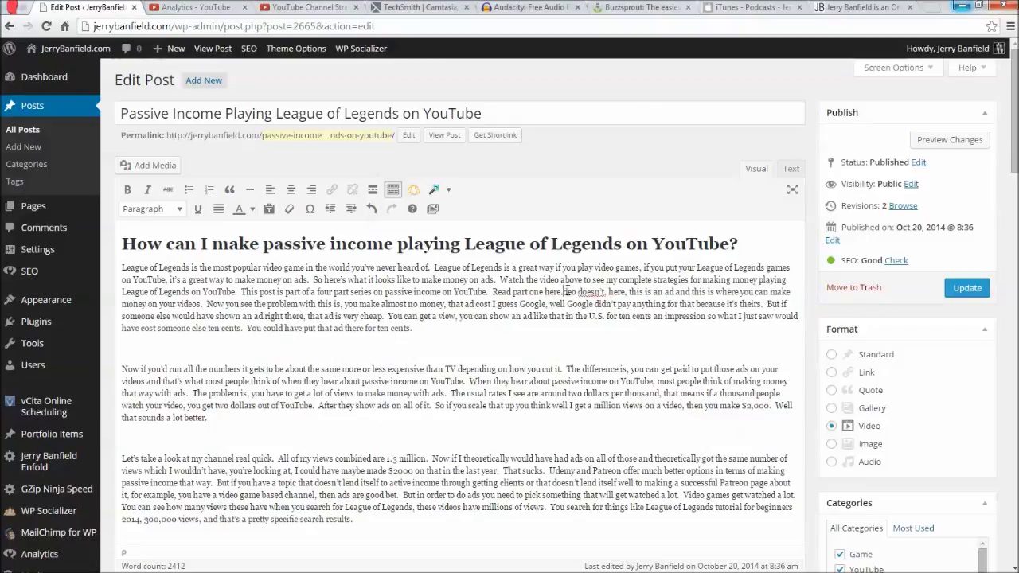
{"action": "key", "text": "Delete"}
{"action": "key", "text": "Delete"}
{"action": "key", "text": "Delete"}
{"action": "key", "text": "Delete"}
{"action": "key", "text": "Delete"}
{"action": "key", "text": "Delete"}
{"action": "key", "text": "Delete"}
{"action": "key", "text": "Delete"}
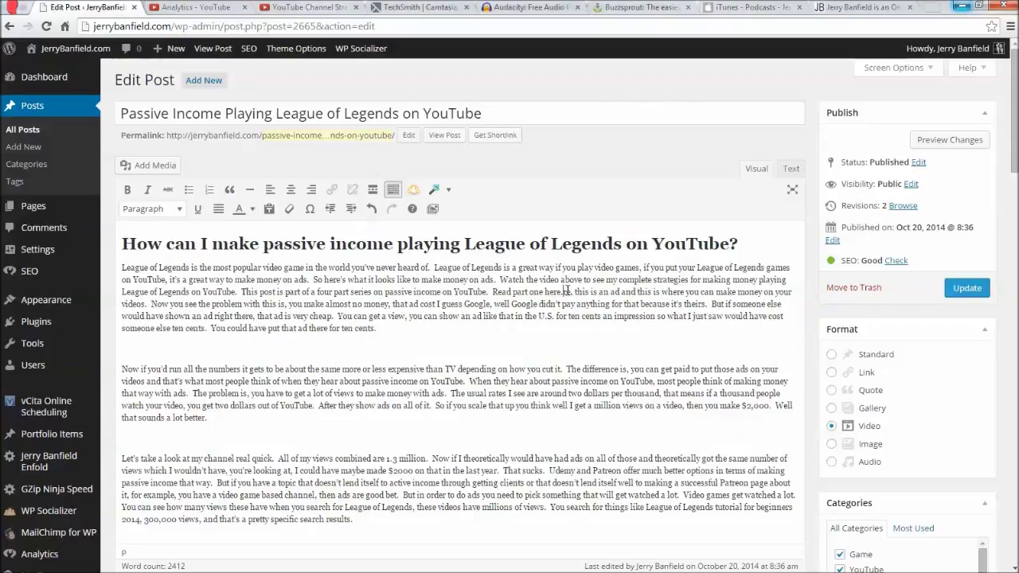
{"action": "key", "text": "Return"}
{"action": "key", "text": "Delete"}
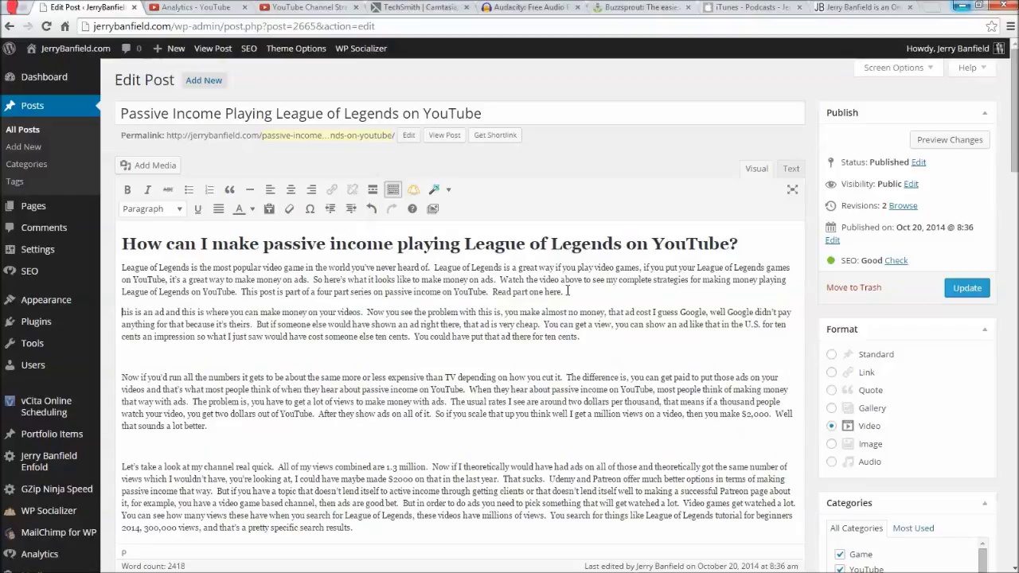
{"action": "type", "text": "T"}
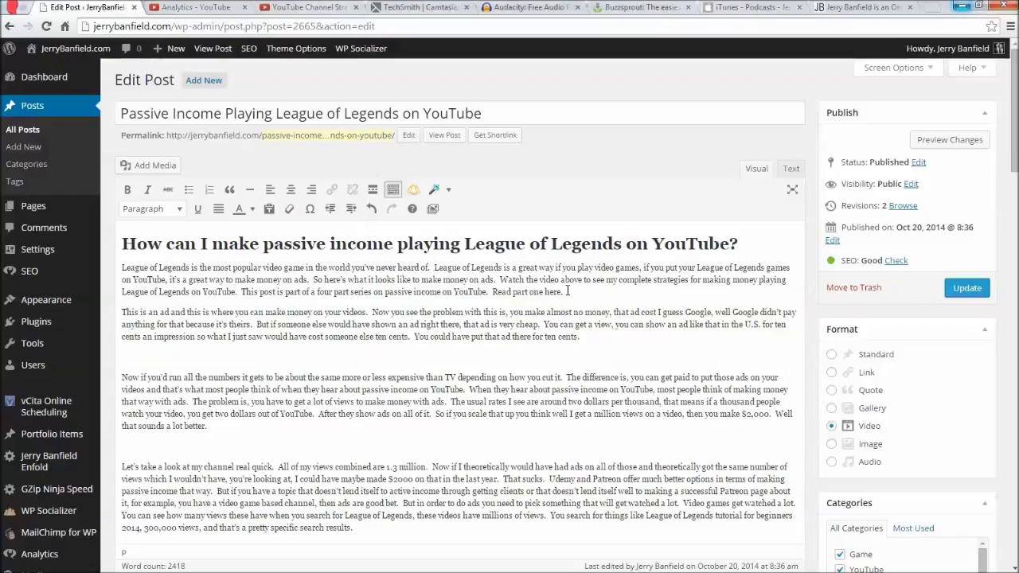
- Link "Read part one here." to the copied address of the live "YouTube Channel Passive Income Strategies 2014" post
{"action": "left_click_drag", "start_coordinate": [567, 291], "coordinate": [495, 283]}
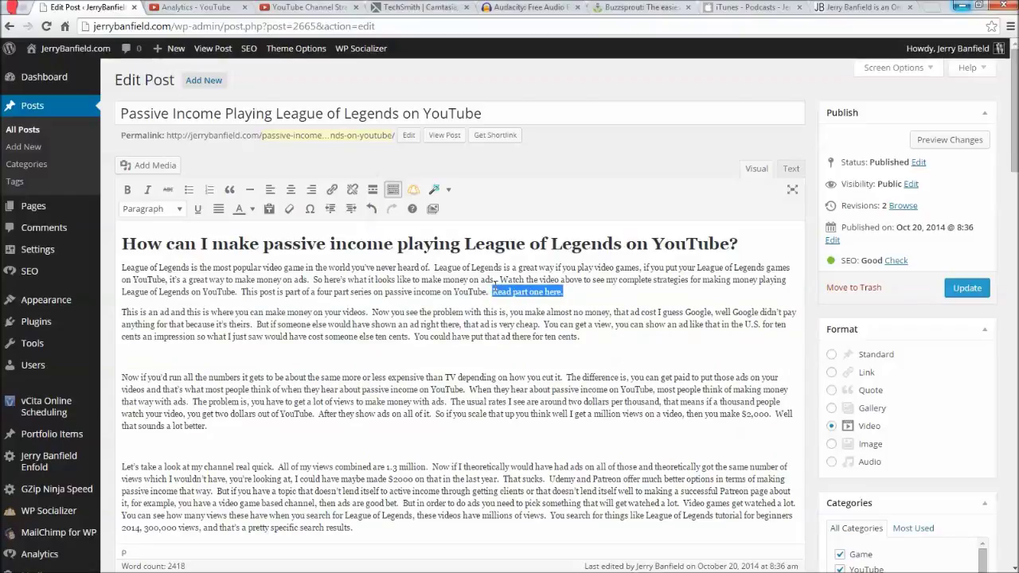
{"action": "left_click", "coordinate": [859, 7]}
{"action": "scroll", "coordinate": [391, 350], "scroll_direction": "down", "scroll_amount": 2}
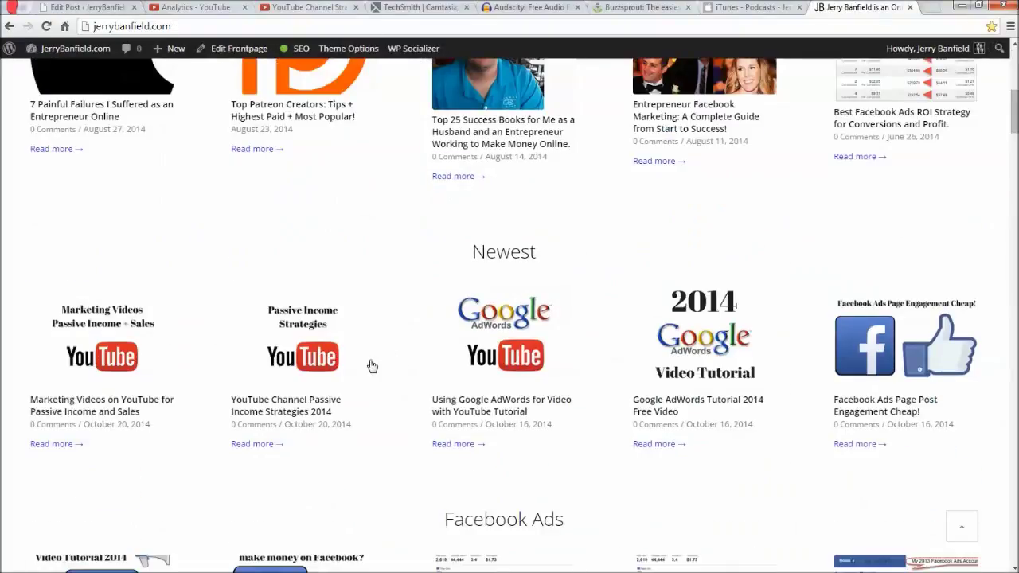
{"action": "left_click", "coordinate": [311, 338]}
{"action": "left_click", "coordinate": [186, 27]}
{"action": "key", "text": "ctrl+c"}
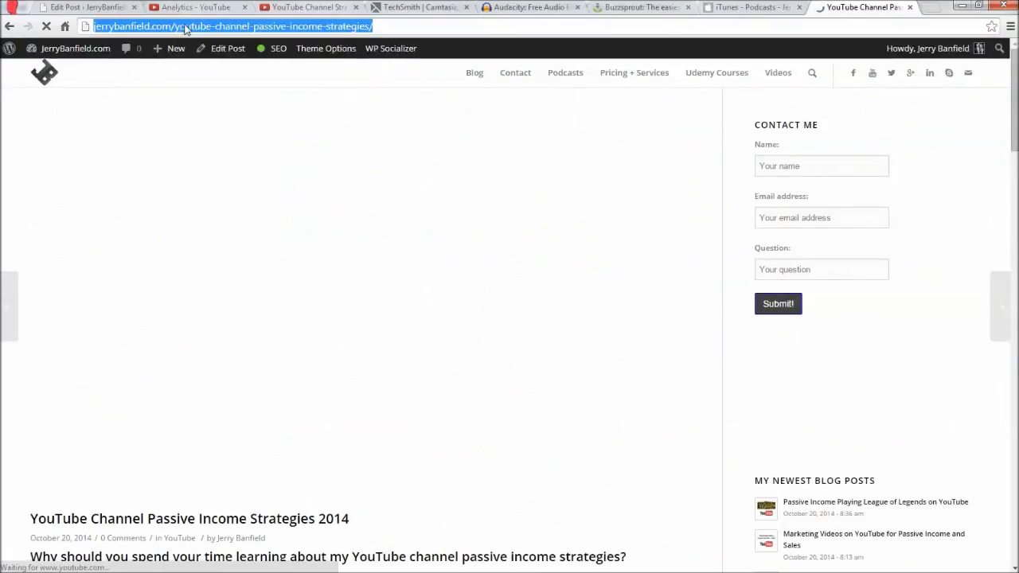
{"action": "left_click", "coordinate": [83, 7]}
{"action": "left_click", "coordinate": [334, 189]}
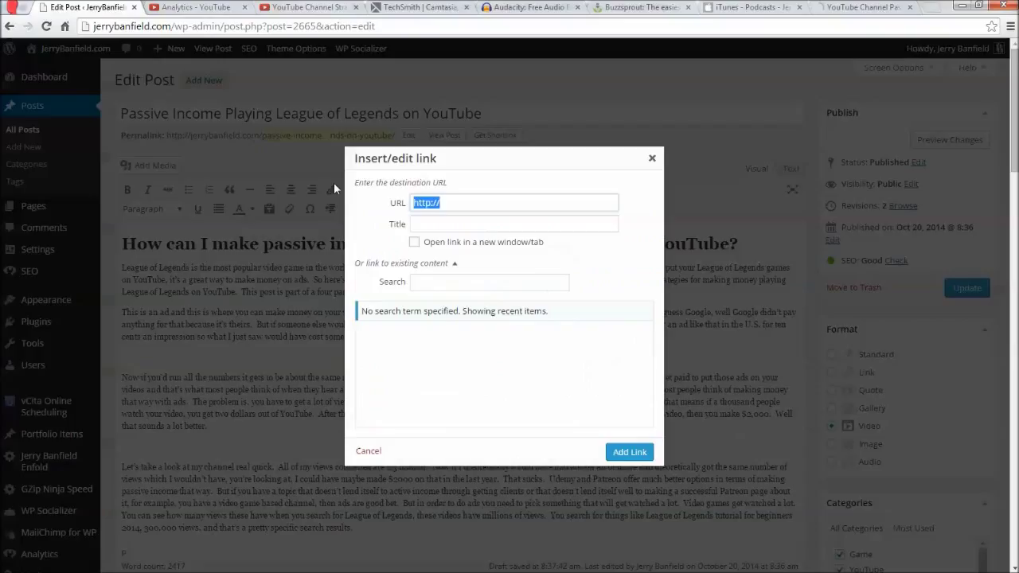
{"action": "key", "text": "ctrl+v"}
{"action": "left_click", "coordinate": [635, 452]}
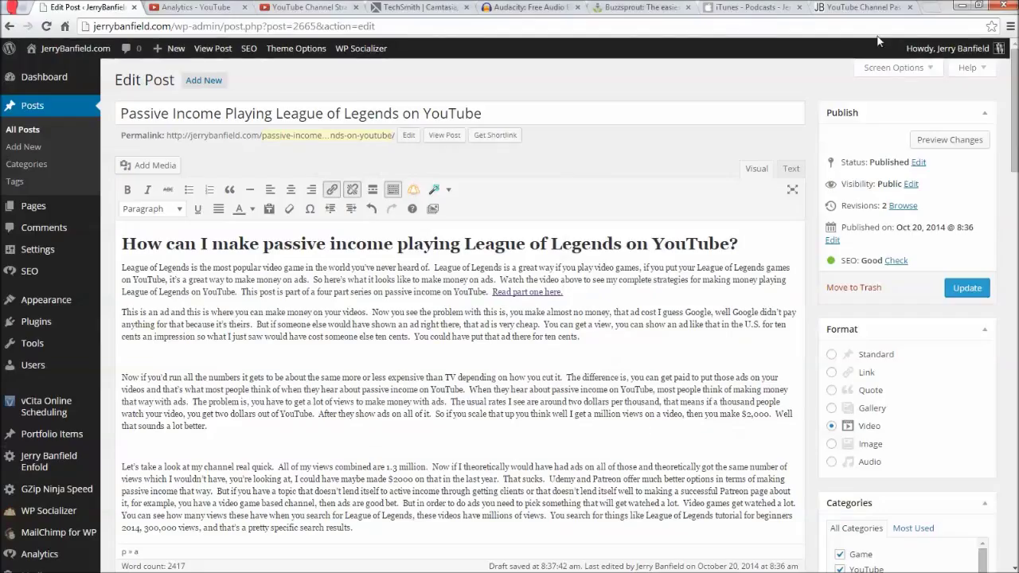
- Check the linked part-one page and update the published League of Legends post
{"action": "left_click", "coordinate": [867, 6]}
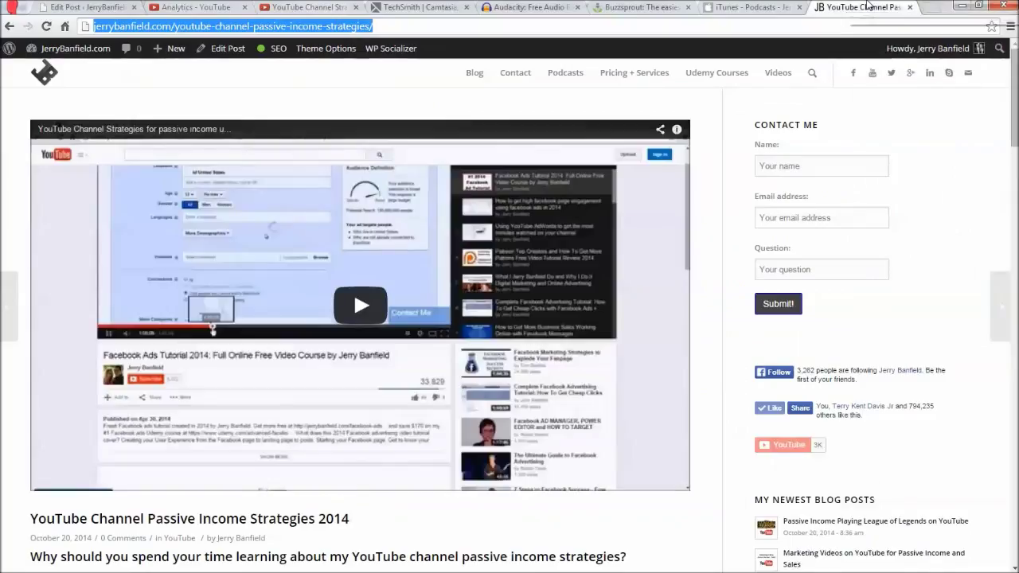
{"action": "left_click", "coordinate": [83, 7]}
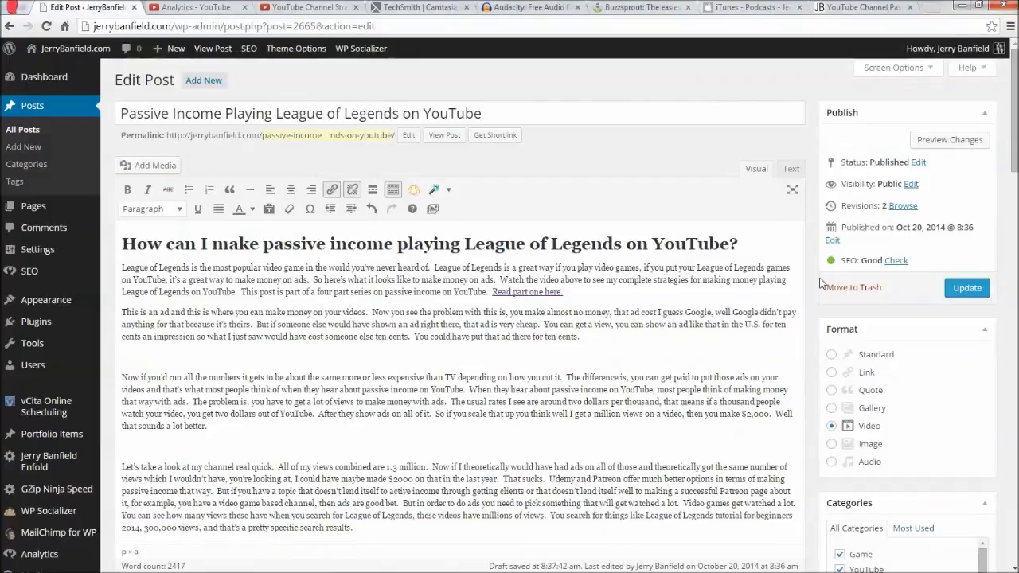
{"action": "left_click", "coordinate": [968, 287]}
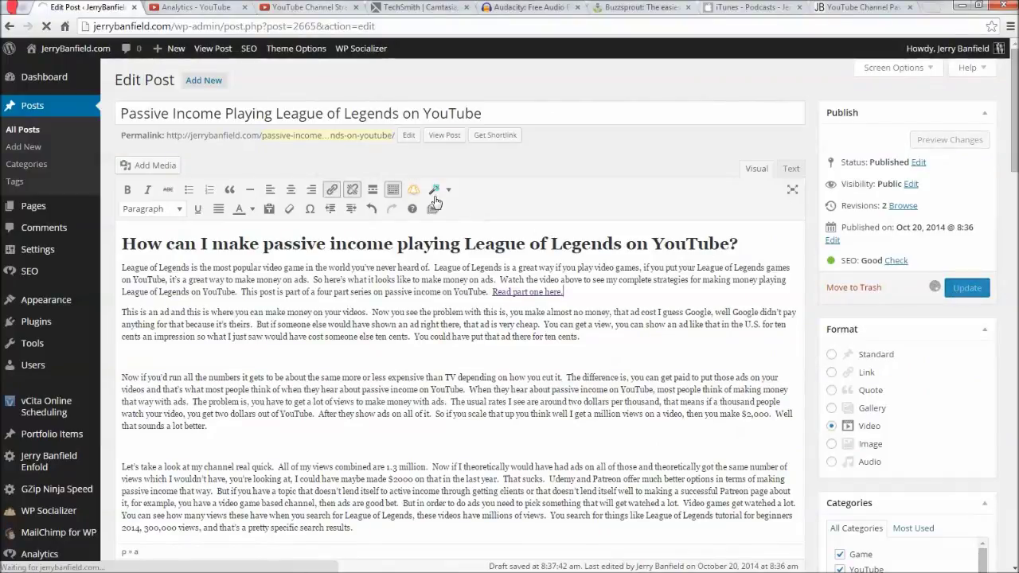
- Open the "Marketing Videos on YouTube for Passive Income and Sales" post from the Newest section of the site's homepage
{"action": "left_click", "coordinate": [881, 6]}
{"action": "type", "text": "jerrybanfield.com"}
{"action": "key", "text": "Return"}
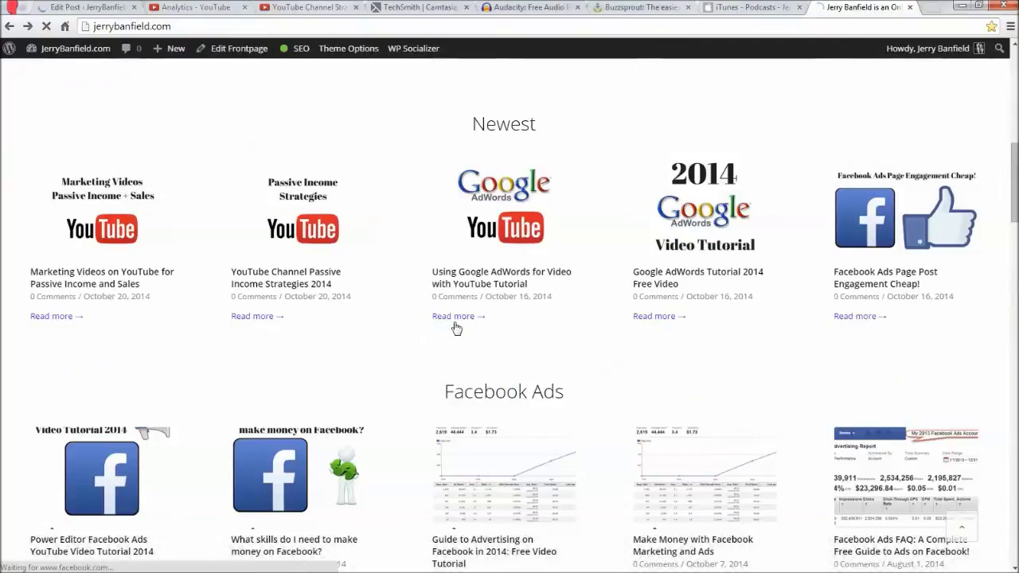
{"action": "left_click", "coordinate": [306, 316]}
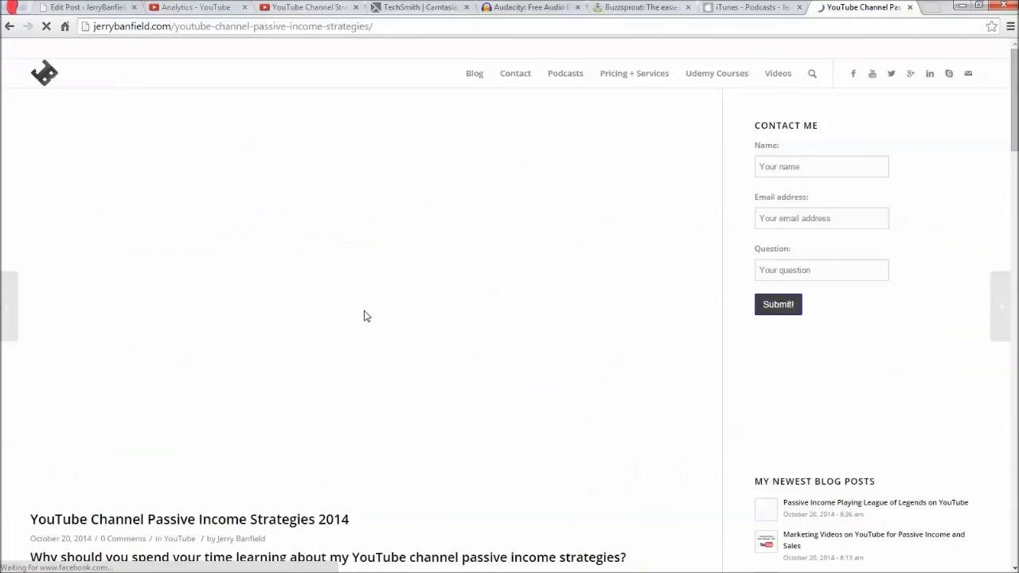
{"action": "key", "text": "alt+Left"}
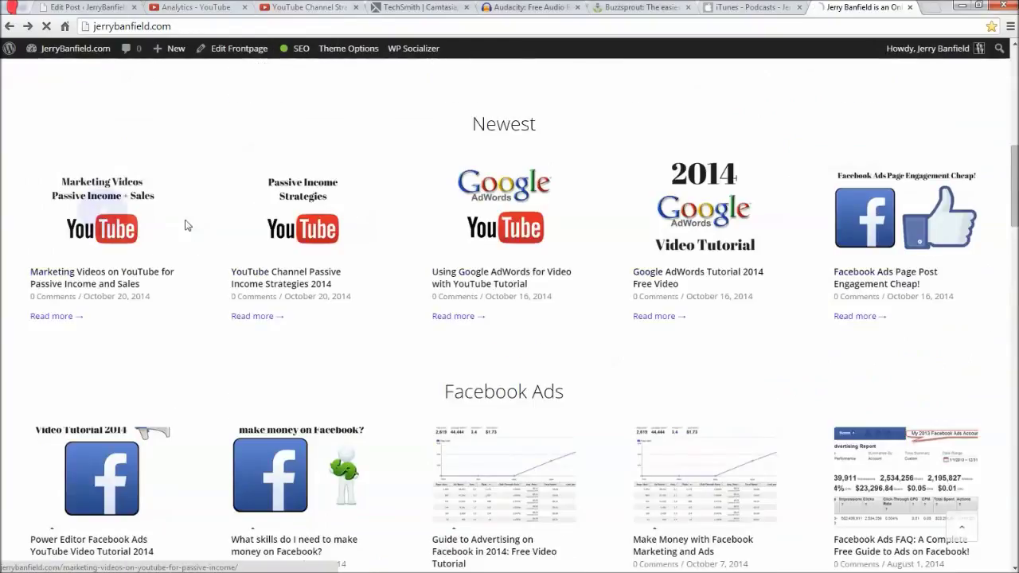
{"action": "left_click", "coordinate": [92, 206]}
- Review the marketing videos post's series intro and part-one link, and bring up the updated League of Legends post's live page
{"action": "left_click", "coordinate": [51, 6]}
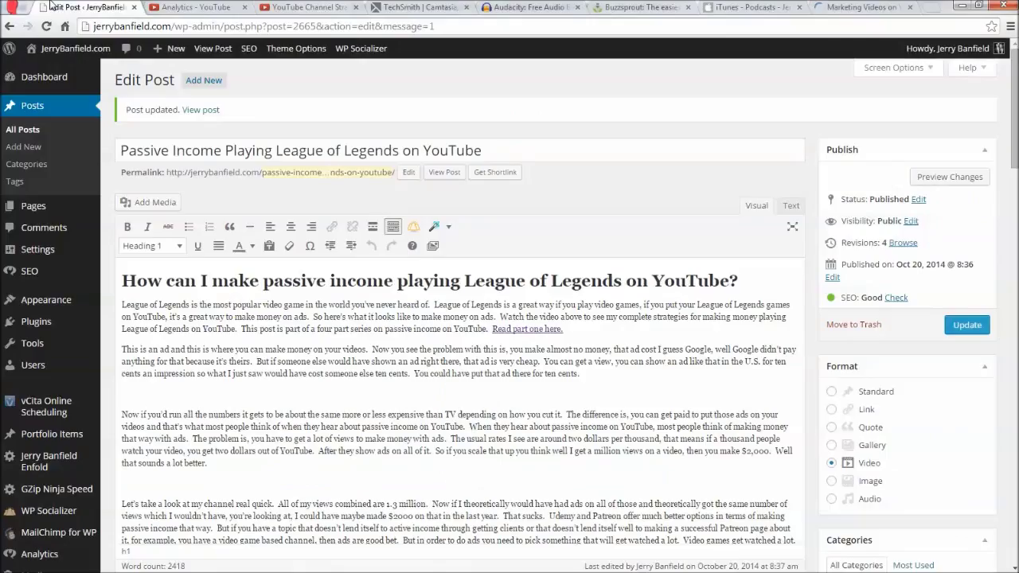
{"action": "left_click", "coordinate": [860, 8]}
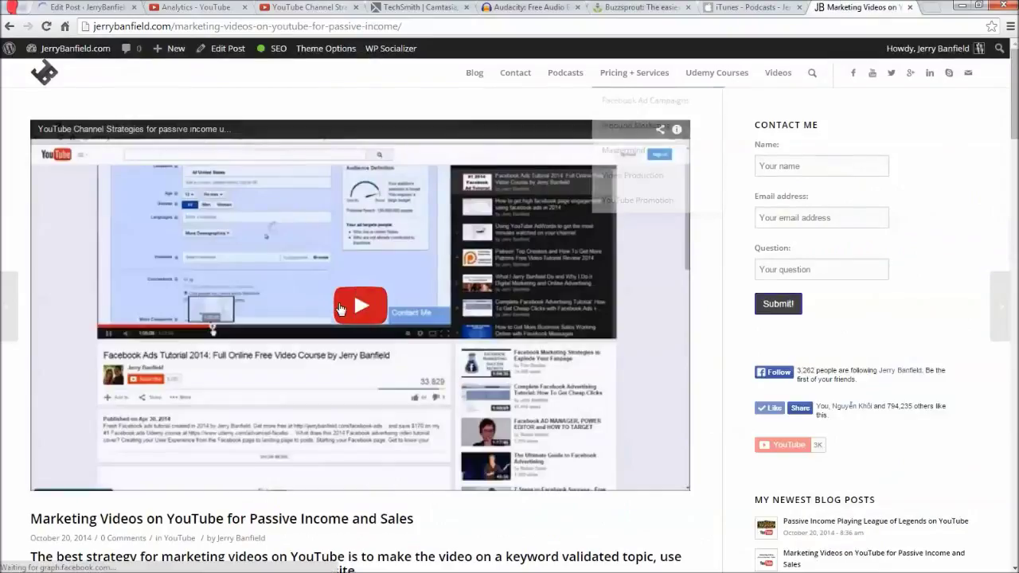
{"action": "scroll", "coordinate": [340, 309], "scroll_direction": "down", "scroll_amount": 6}
{"action": "scroll", "coordinate": [222, 153], "scroll_direction": "up", "scroll_amount": 2}
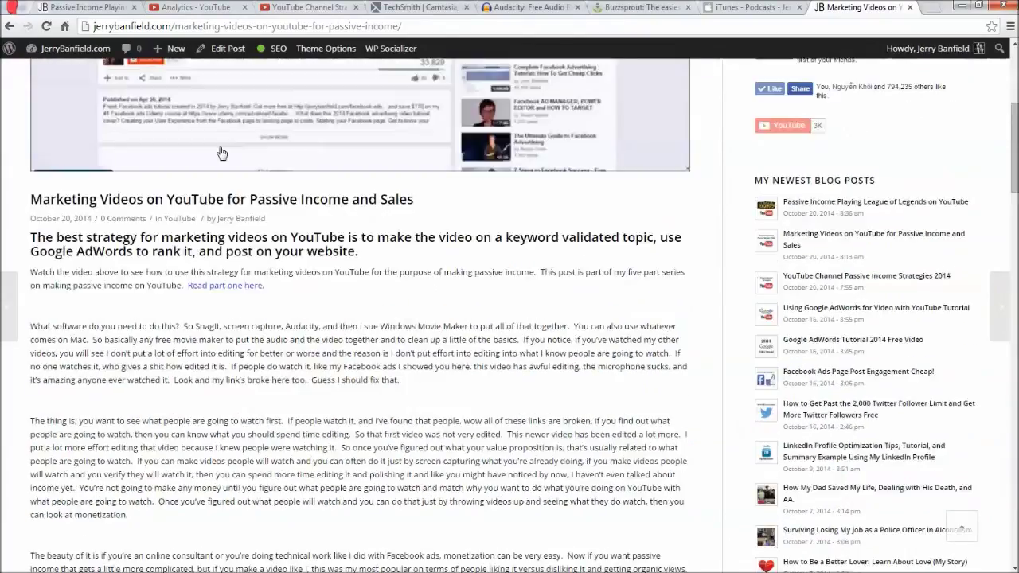
{"action": "scroll", "coordinate": [222, 154], "scroll_direction": "up", "scroll_amount": 5}
{"action": "key", "text": "ctrl+Tab"}
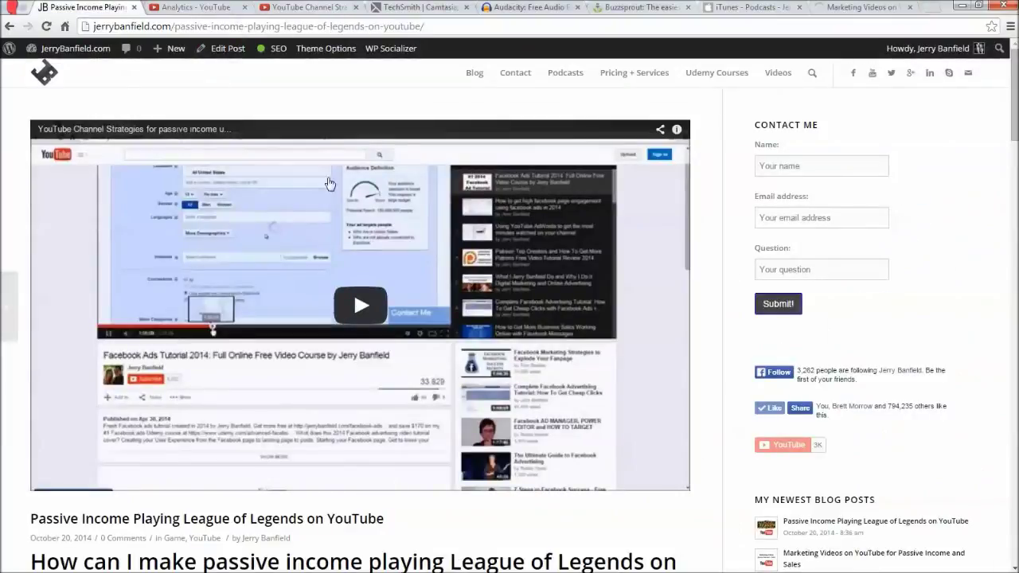
- Check the live League of Legends post, and change the marketing videos post's intro to say "my four part series"
{"action": "scroll", "coordinate": [361, 297], "scroll_direction": "down", "scroll_amount": 3}
{"action": "scroll", "coordinate": [359, 306], "scroll_direction": "down", "scroll_amount": 15}
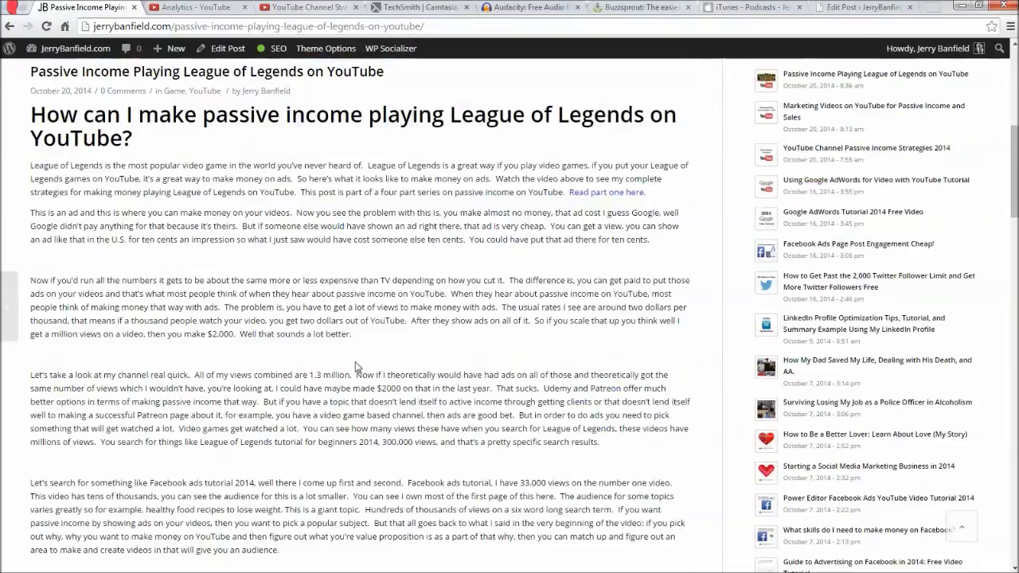
{"action": "scroll", "coordinate": [391, 412], "scroll_direction": "down", "scroll_amount": 10}
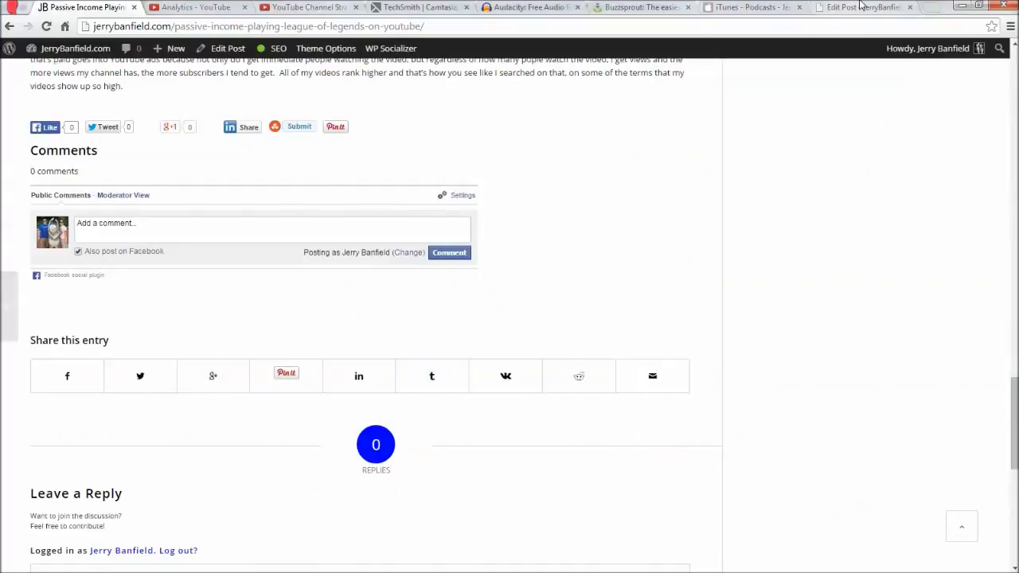
{"action": "left_click", "coordinate": [864, 8]}
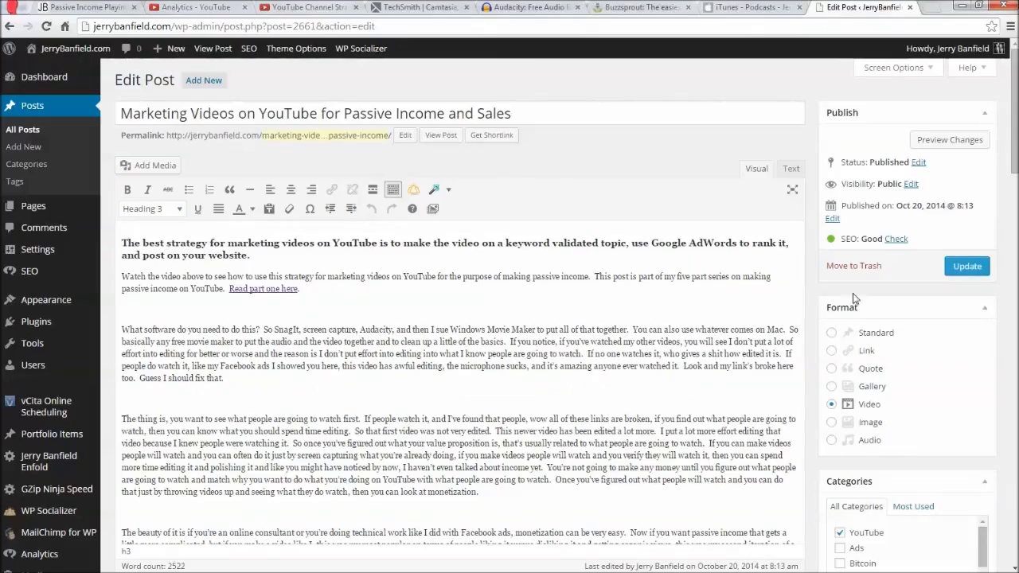
{"action": "double_click", "coordinate": [677, 277]}
{"action": "type", "text": "four"}
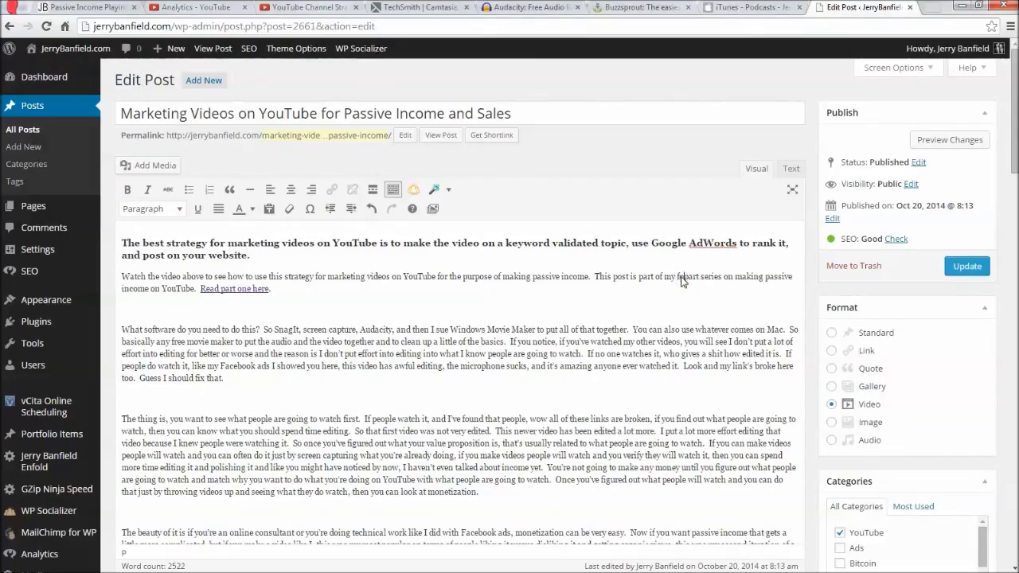
- Add "Read the next part here." to the end of the marketing videos post's last paragraph, above the video shortcode
{"action": "scroll", "coordinate": [458, 348], "scroll_direction": "down", "scroll_amount": 1}
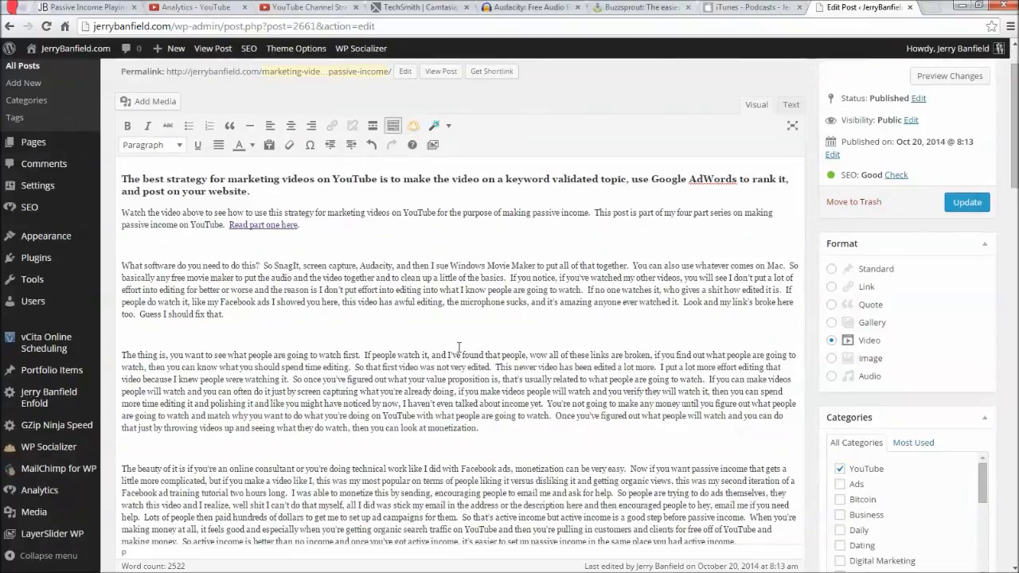
{"action": "scroll", "coordinate": [458, 348], "scroll_direction": "down", "scroll_amount": 20}
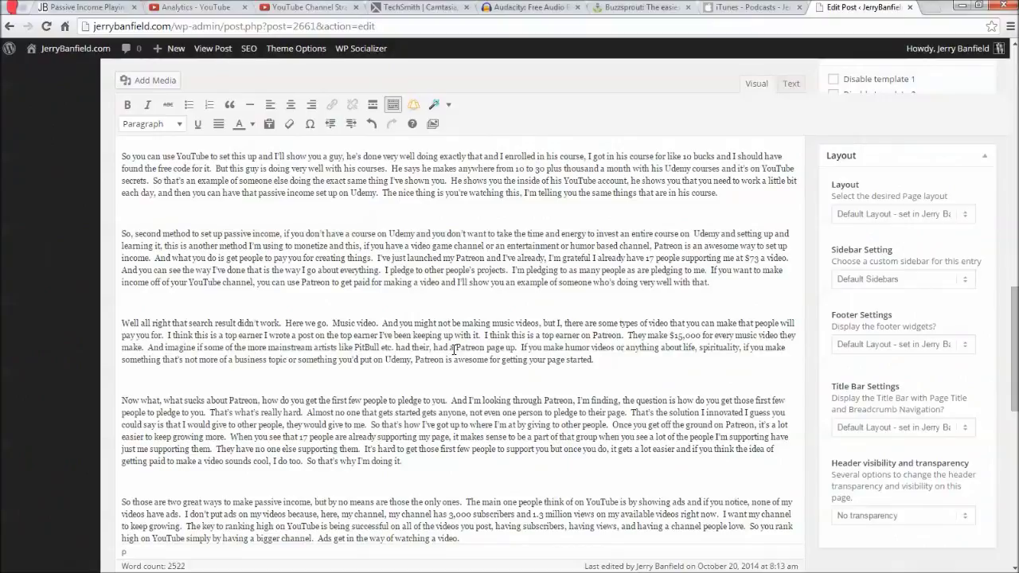
{"action": "scroll", "coordinate": [455, 350], "scroll_direction": "down", "scroll_amount": 6}
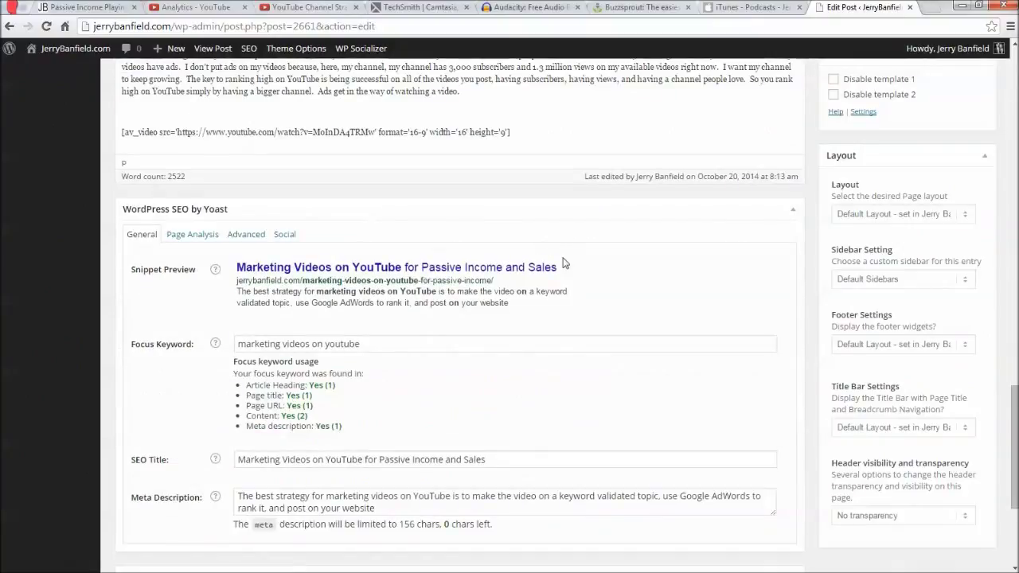
{"action": "scroll", "coordinate": [537, 180], "scroll_direction": "up", "scroll_amount": 3}
{"action": "left_click", "coordinate": [485, 284]}
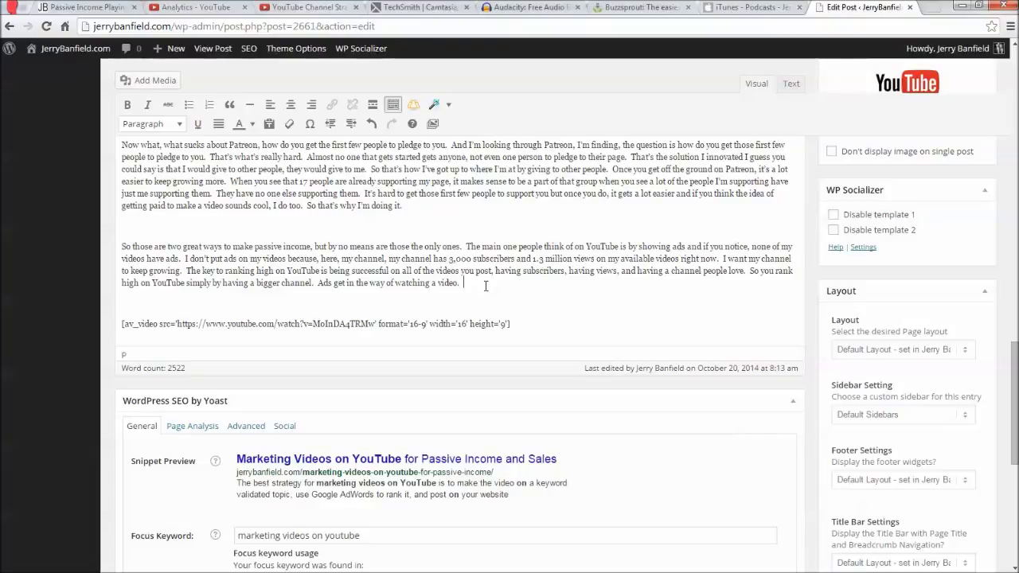
{"action": "type", "text": "Read the next part here."}
- Link "Read the next part here." to the live League of Legends post's address and update the marketing videos post
{"action": "left_click", "coordinate": [89, 7]}
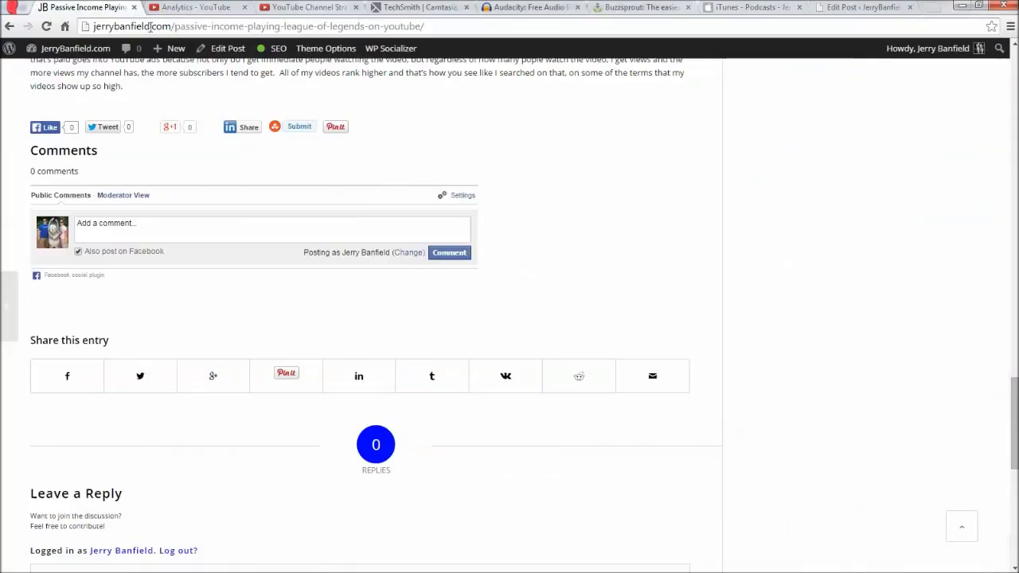
{"action": "left_click", "coordinate": [149, 26]}
{"action": "key", "text": "ctrl+c"}
{"action": "left_click", "coordinate": [853, 7]}
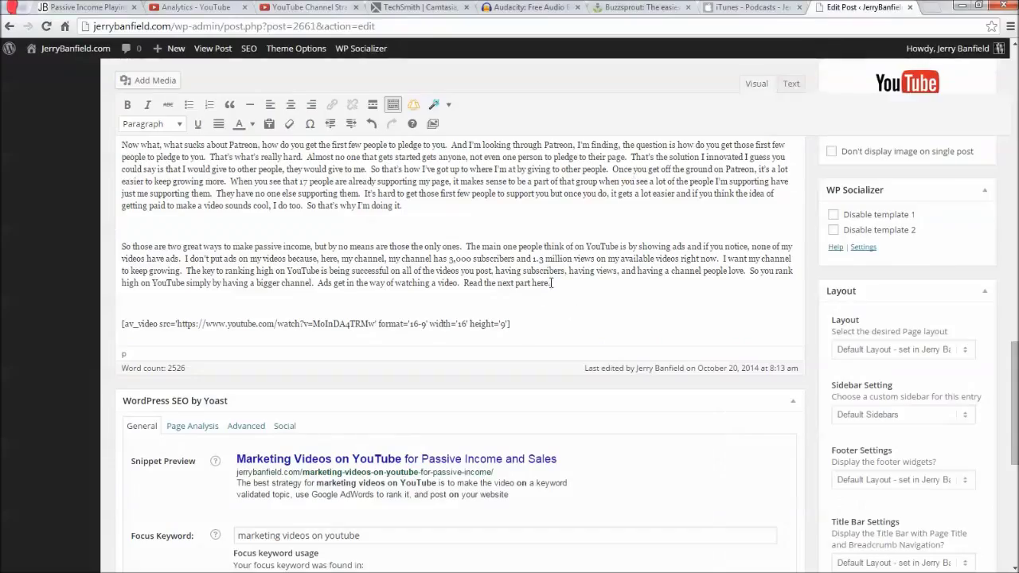
{"action": "left_click_drag", "start_coordinate": [553, 282], "coordinate": [463, 283]}
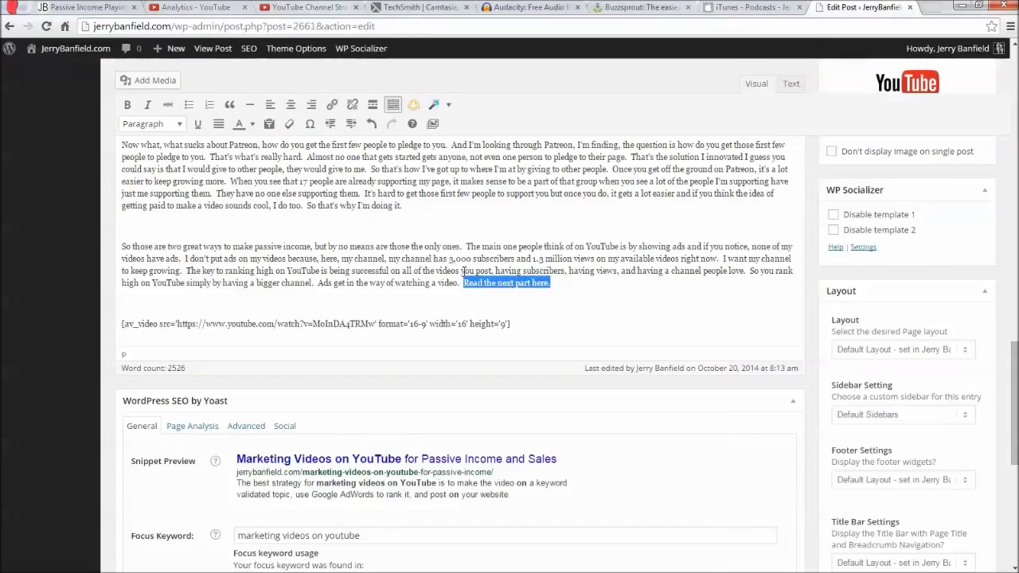
{"action": "left_click", "coordinate": [331, 106]}
{"action": "key", "text": "ctrl+v"}
{"action": "left_click", "coordinate": [628, 451]}
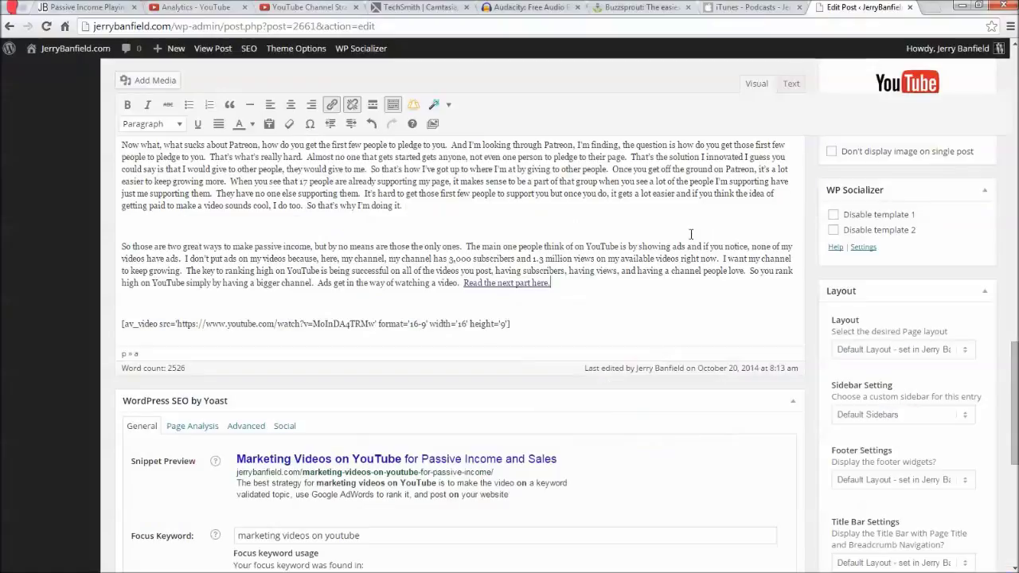
{"action": "scroll", "coordinate": [691, 234], "scroll_direction": "up", "scroll_amount": 20}
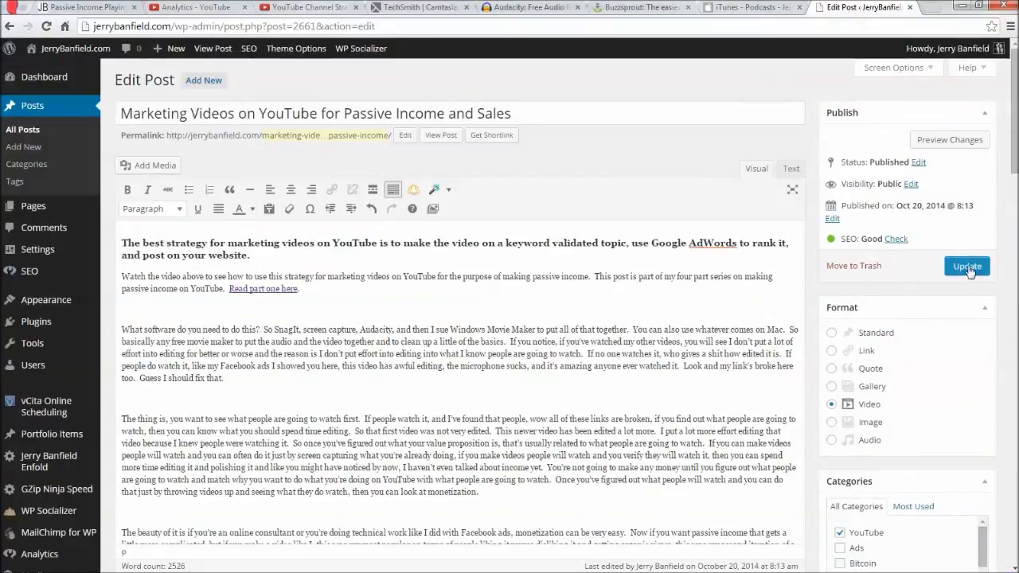
{"action": "left_click", "coordinate": [968, 269]}
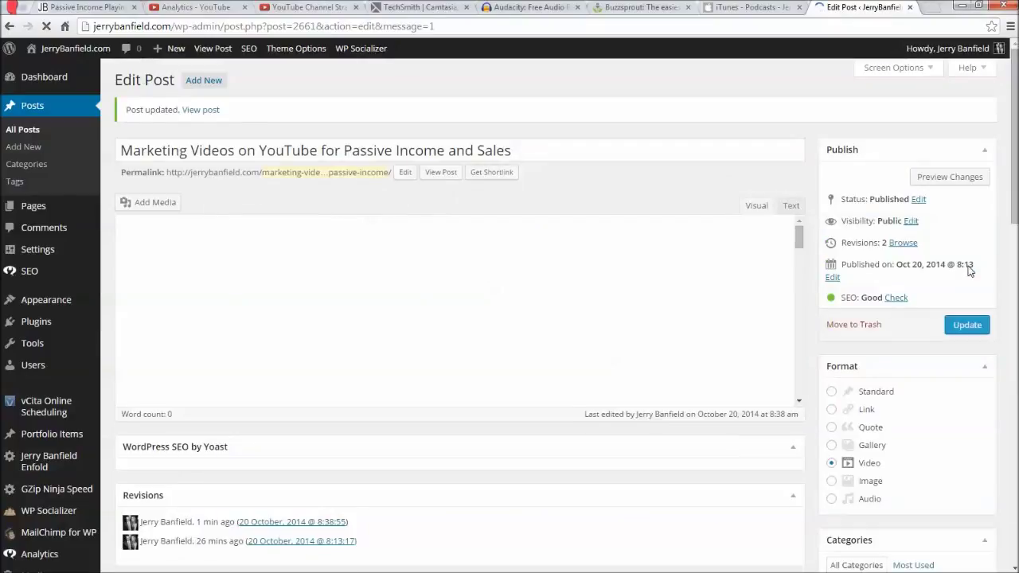
- Return to the site's homepage from the live League of Legends post and look over the Newest section
{"action": "left_click", "coordinate": [88, 8]}
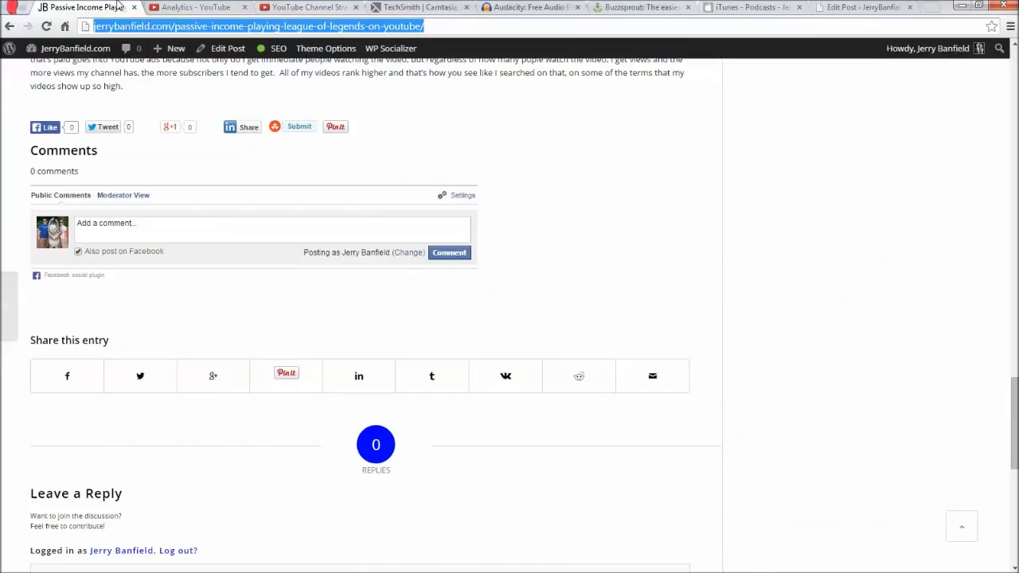
{"action": "scroll", "coordinate": [296, 230], "scroll_direction": "up", "scroll_amount": 15}
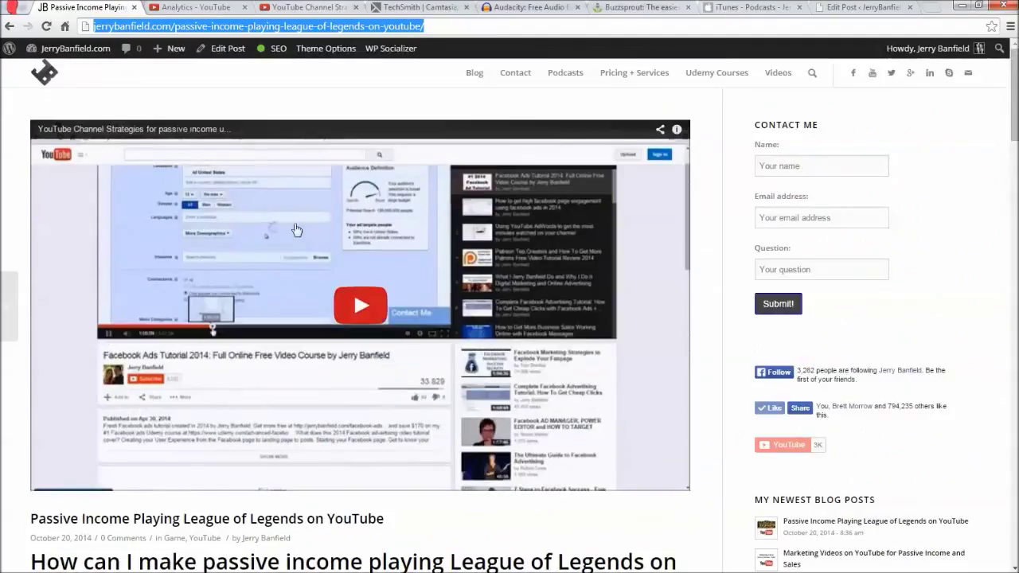
{"action": "left_click", "coordinate": [45, 76]}
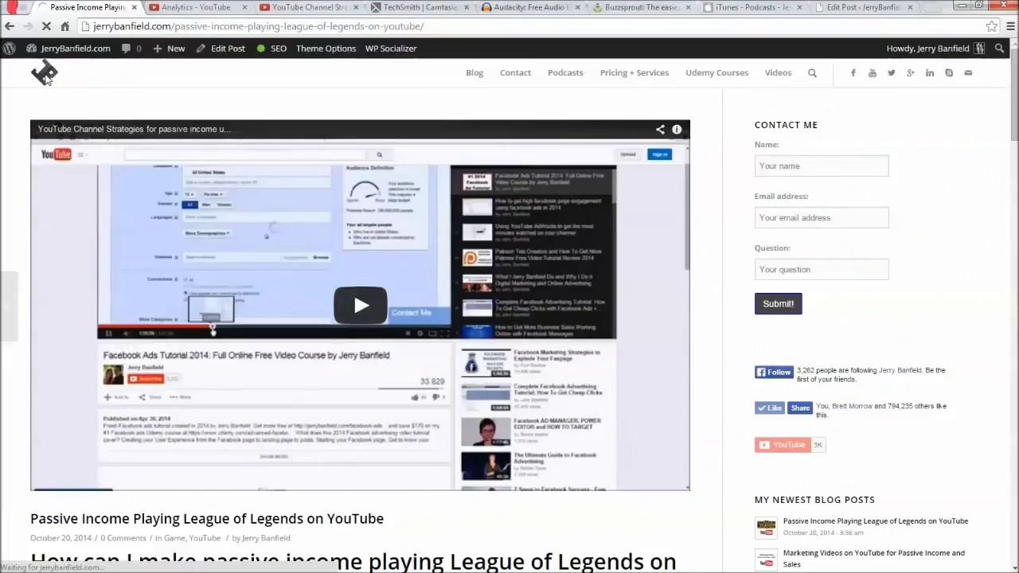
{"action": "scroll", "coordinate": [324, 386], "scroll_direction": "down", "scroll_amount": 6}
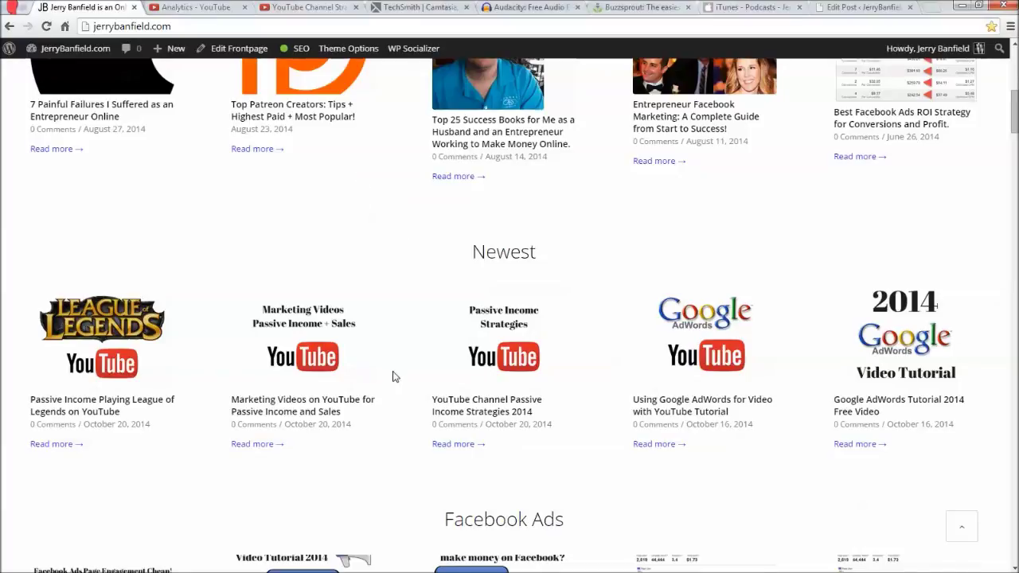
{"action": "scroll", "coordinate": [392, 376], "scroll_direction": "up", "scroll_amount": 5}
{"action": "scroll", "coordinate": [391, 342], "scroll_direction": "down", "scroll_amount": 6}
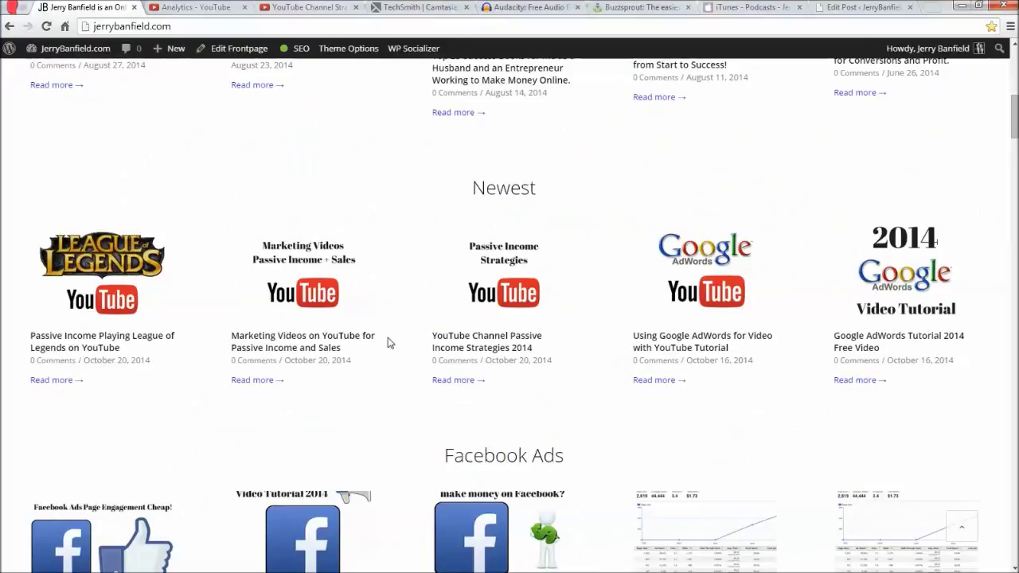
- Open the League of Legends post from the Newest section and review its video, heading, intro and body text
{"action": "left_click", "coordinate": [102, 274]}
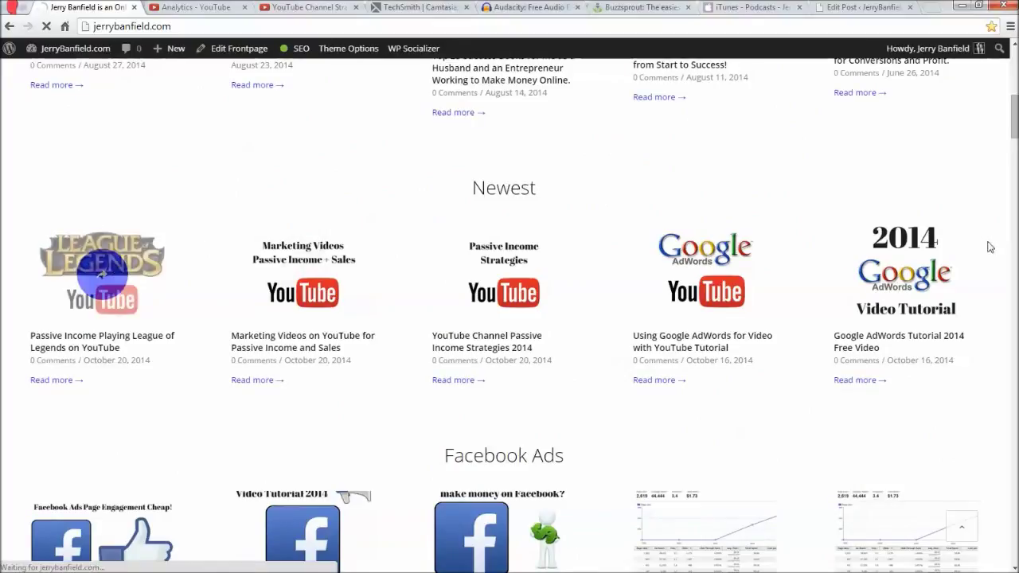
{"action": "scroll", "coordinate": [876, 255], "scroll_direction": "down", "scroll_amount": 2}
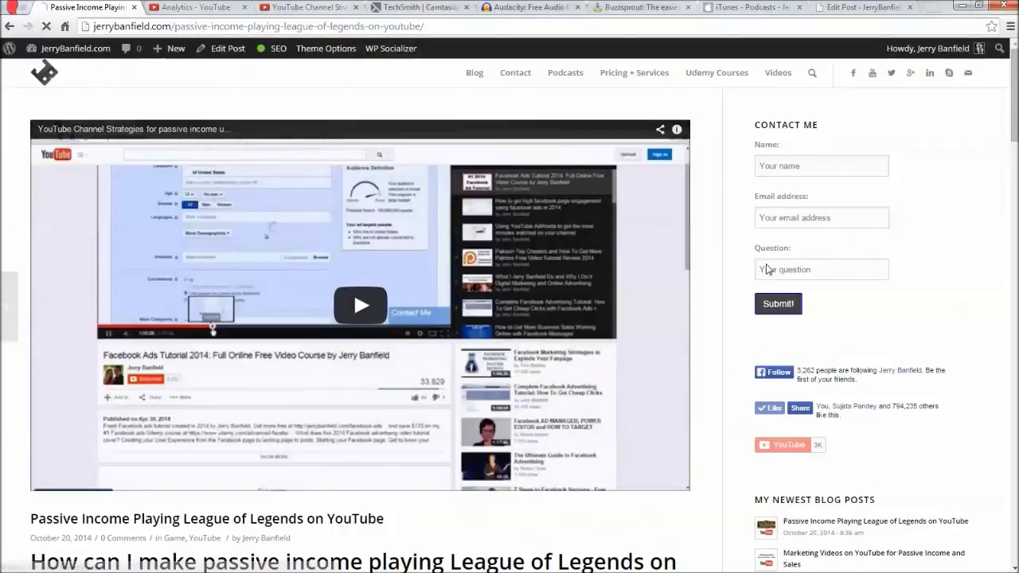
{"action": "scroll", "coordinate": [344, 239], "scroll_direction": "down", "scroll_amount": 1}
{"action": "scroll", "coordinate": [343, 239], "scroll_direction": "down", "scroll_amount": 2}
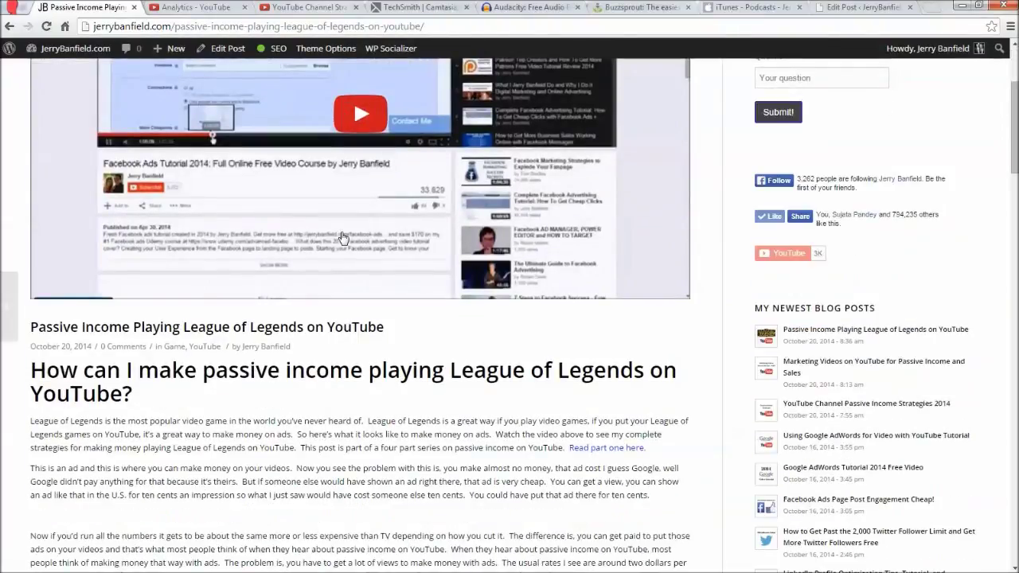
{"action": "scroll", "coordinate": [443, 318], "scroll_direction": "up", "scroll_amount": 3}
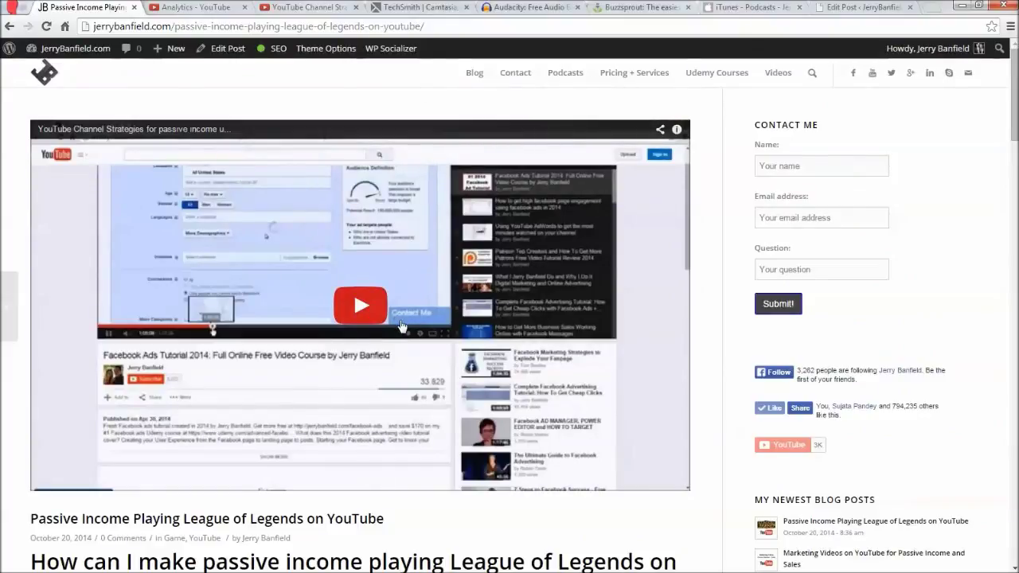
{"action": "scroll", "coordinate": [402, 326], "scroll_direction": "down", "scroll_amount": 10}
{"action": "scroll", "coordinate": [380, 338], "scroll_direction": "up", "scroll_amount": 2}
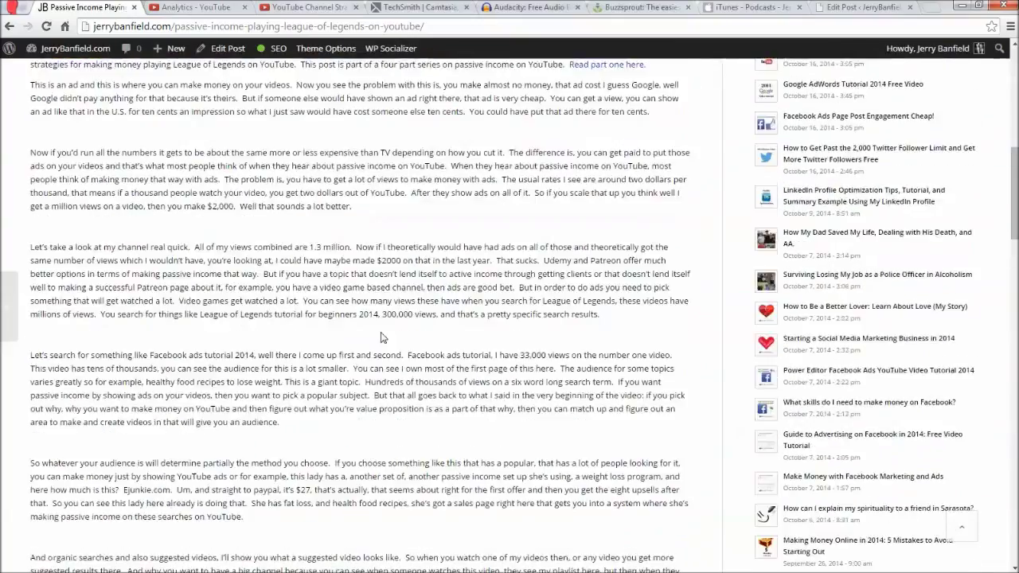
{"action": "scroll", "coordinate": [381, 337], "scroll_direction": "down", "scroll_amount": 3}
{"action": "scroll", "coordinate": [386, 337], "scroll_direction": "up", "scroll_amount": 7}
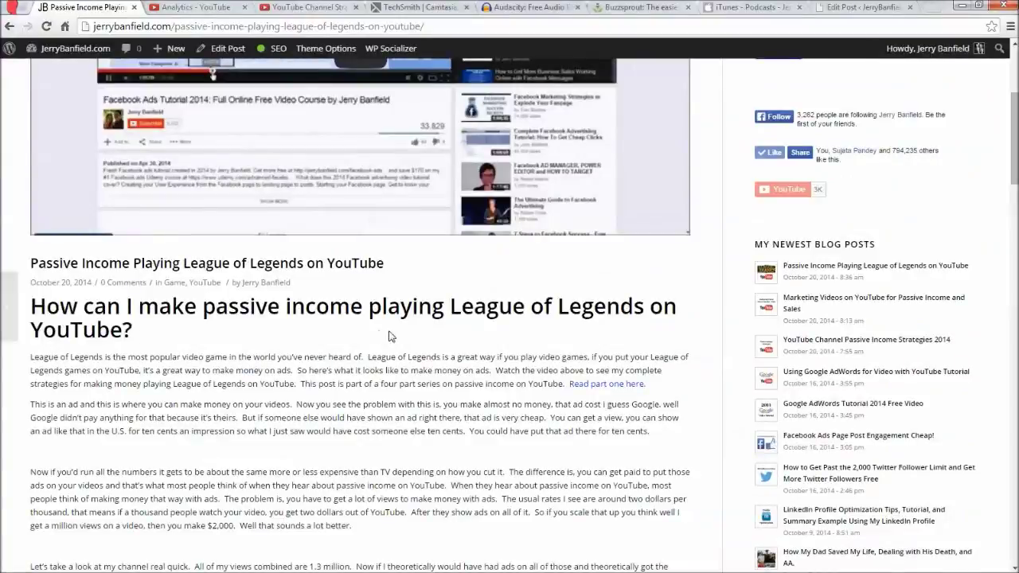
{"action": "scroll", "coordinate": [305, 406], "scroll_direction": "up", "scroll_amount": 3}
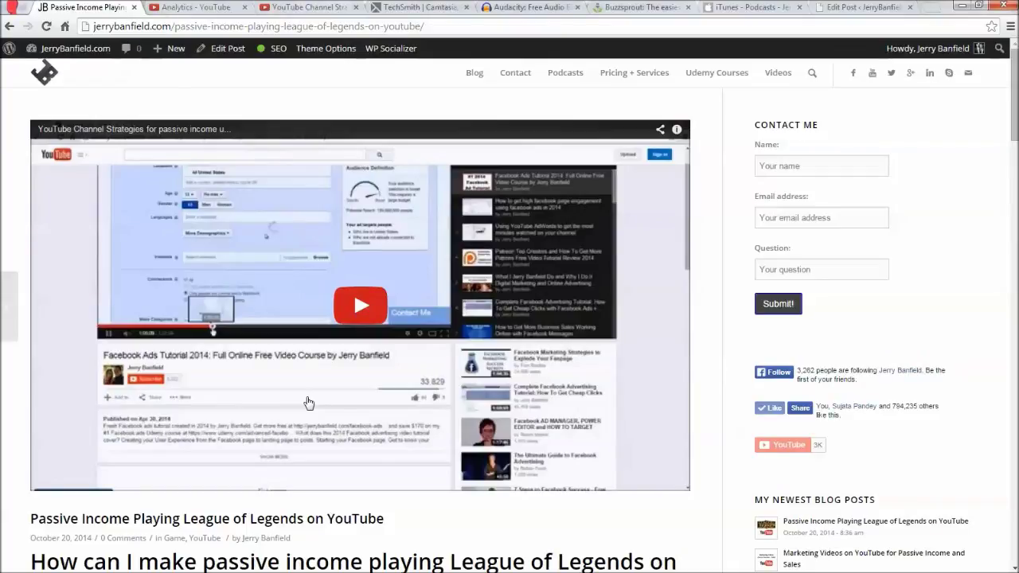
{"action": "scroll", "coordinate": [309, 404], "scroll_direction": "down", "scroll_amount": 2}
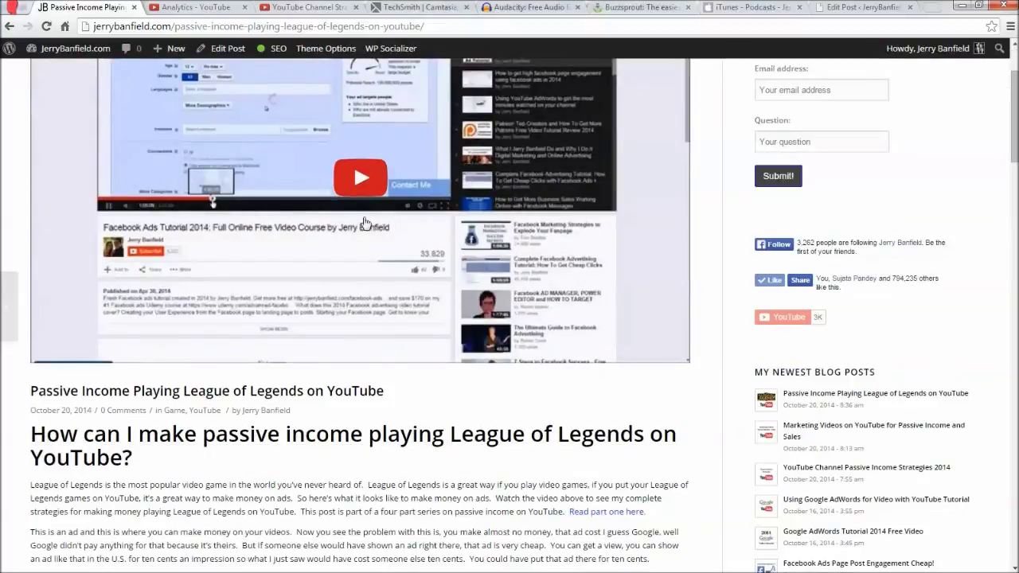
- Go back to the homepage, open "YouTube Channel Passive Income Strategies 2014" and review its text and second-part link
{"action": "key", "text": "alt+Left"}
{"action": "scroll", "coordinate": [382, 248], "scroll_direction": "up", "scroll_amount": 2}
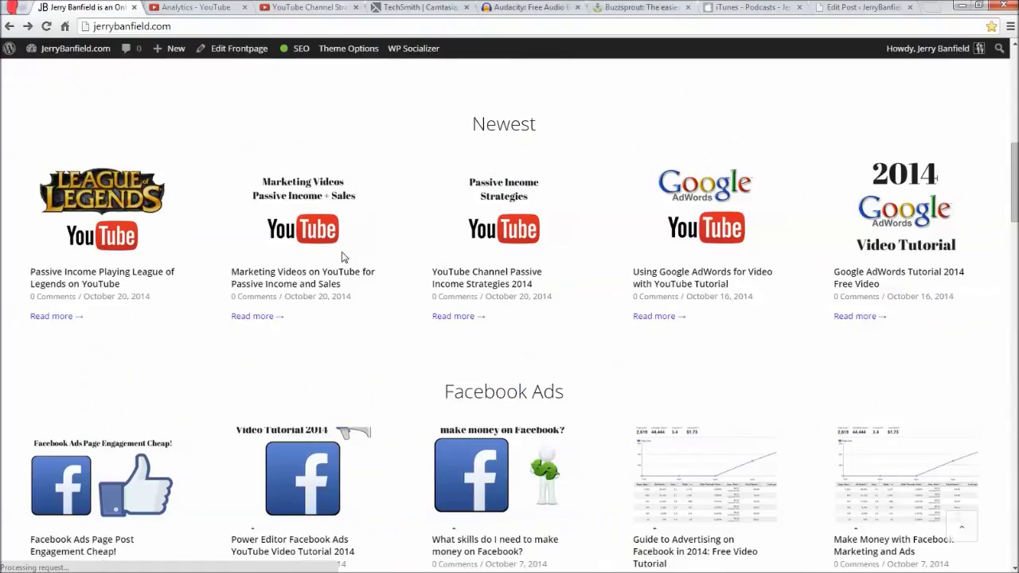
{"action": "left_click", "coordinate": [500, 214]}
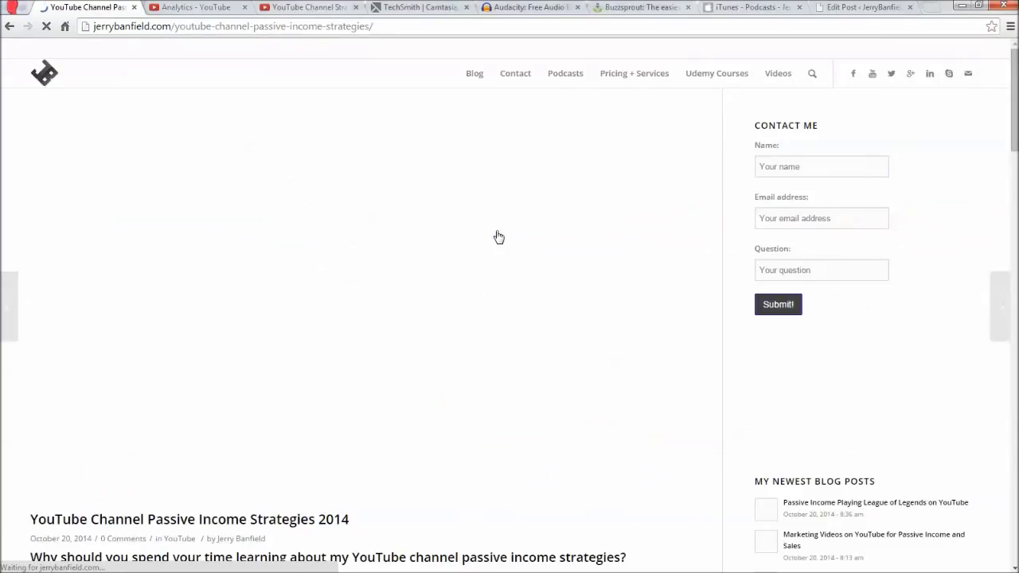
{"action": "scroll", "coordinate": [499, 264], "scroll_direction": "down", "scroll_amount": 10}
{"action": "scroll", "coordinate": [401, 431], "scroll_direction": "down", "scroll_amount": 5}
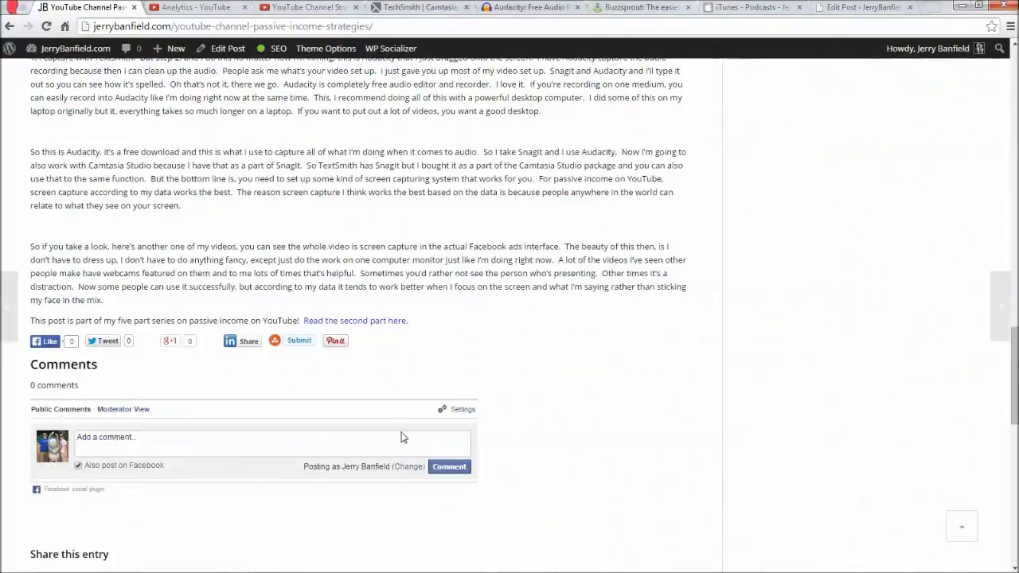
{"action": "scroll", "coordinate": [405, 446], "scroll_direction": "up", "scroll_amount": 15}
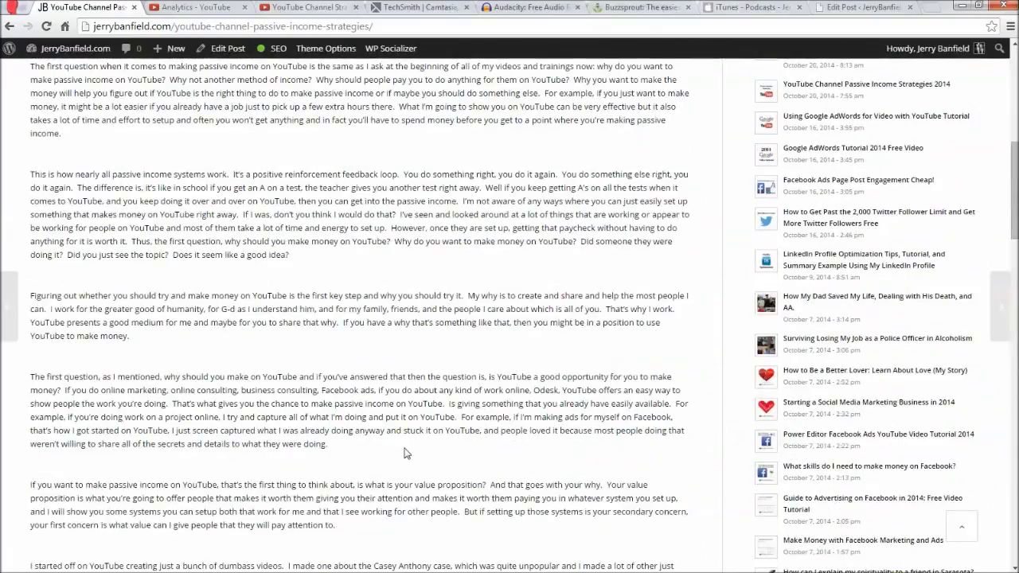
{"action": "scroll", "coordinate": [407, 453], "scroll_direction": "up", "scroll_amount": 8}
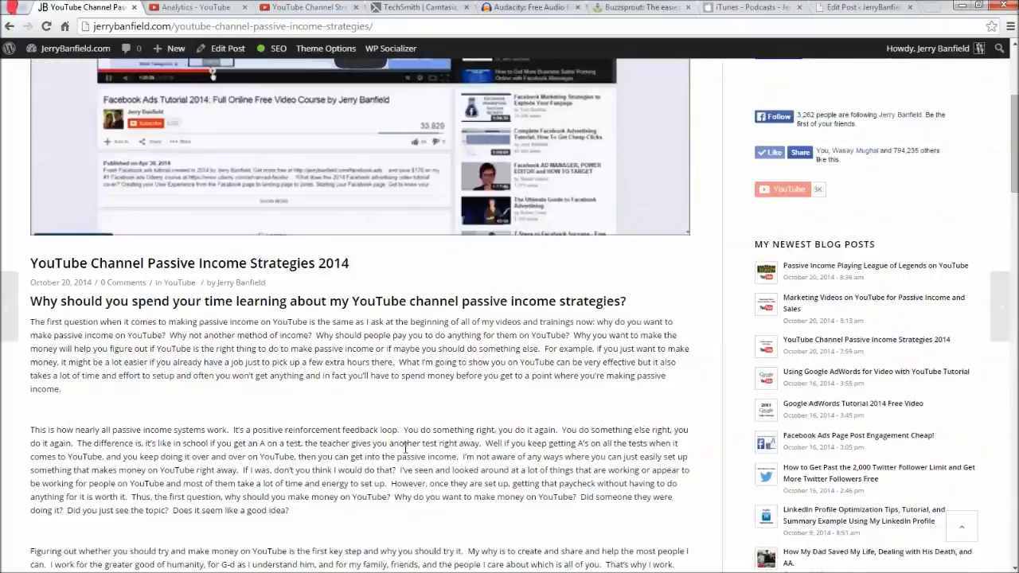
- Return to the homepage and look over the Most Viewed and Newest post sections
{"action": "key", "text": "alt+Left"}
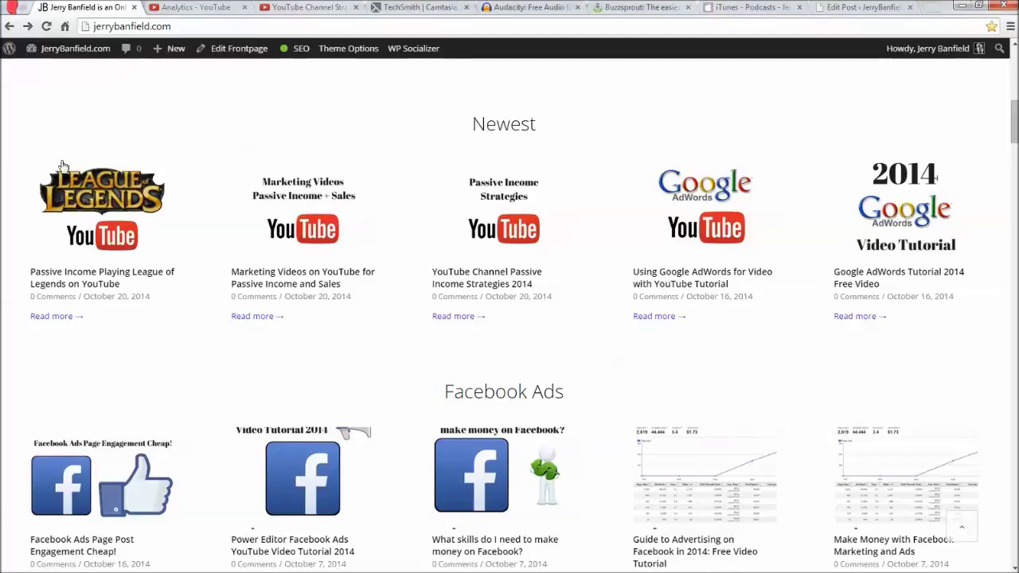
{"action": "left_click", "coordinate": [104, 207]}
{"action": "scroll", "coordinate": [582, 234], "scroll_direction": "up", "scroll_amount": 3}
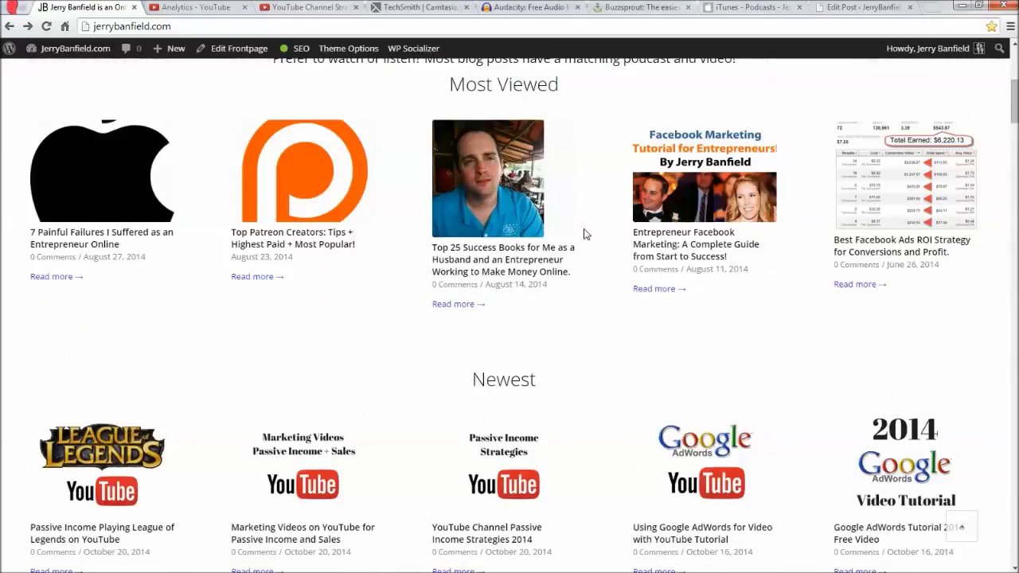
{"action": "scroll", "coordinate": [579, 234], "scroll_direction": "down", "scroll_amount": 1}
{"action": "scroll", "coordinate": [579, 234], "scroll_direction": "down", "scroll_amount": 2}
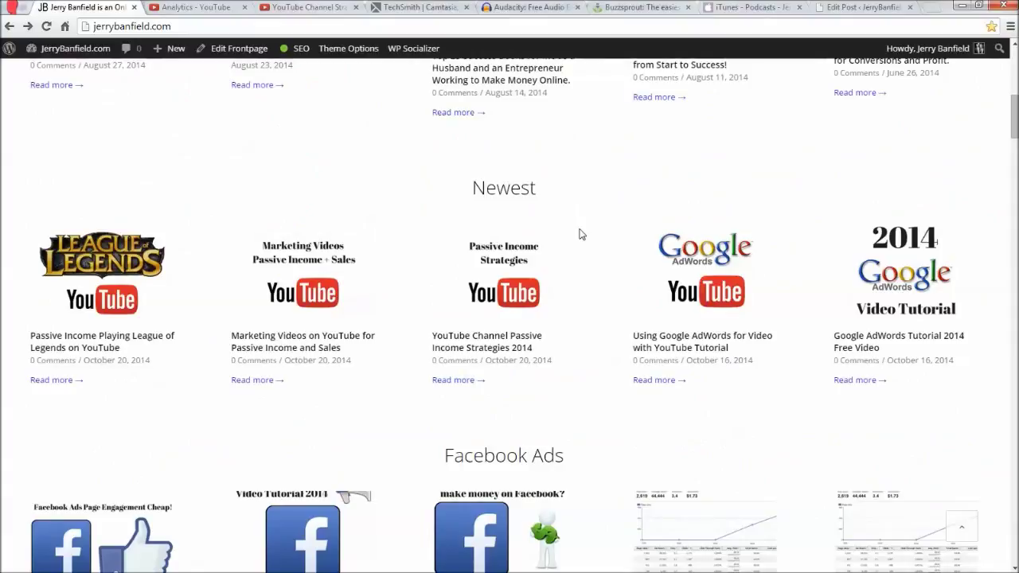
- Look over the homepage's YouTube and Online Business post sections, then return to the Newest section
{"action": "scroll", "coordinate": [558, 231], "scroll_direction": "down", "scroll_amount": 8}
{"action": "left_click", "coordinate": [540, 220]}
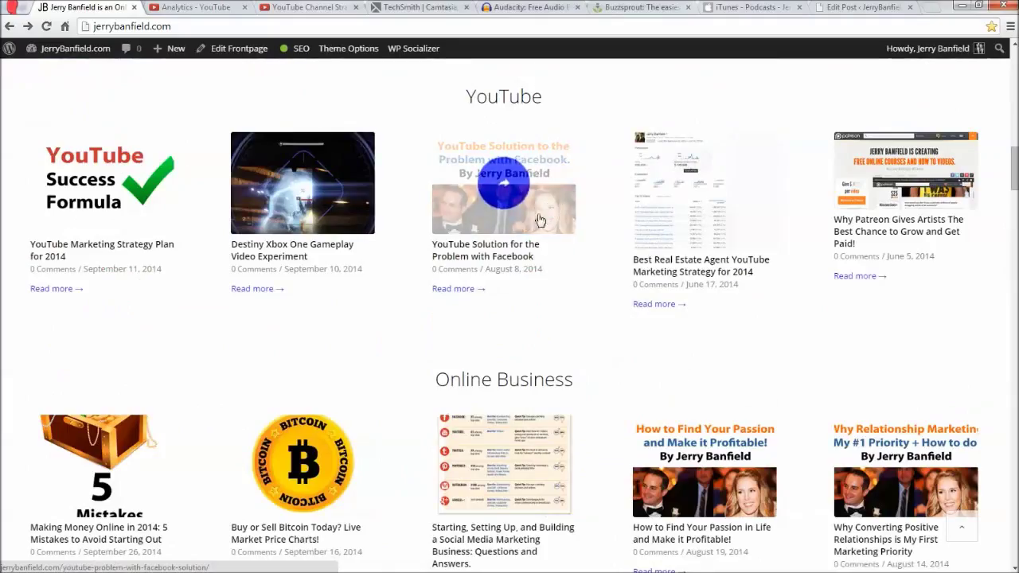
{"action": "scroll", "coordinate": [540, 220], "scroll_direction": "up", "scroll_amount": 3}
{"action": "scroll", "coordinate": [416, 341], "scroll_direction": "down", "scroll_amount": 2}
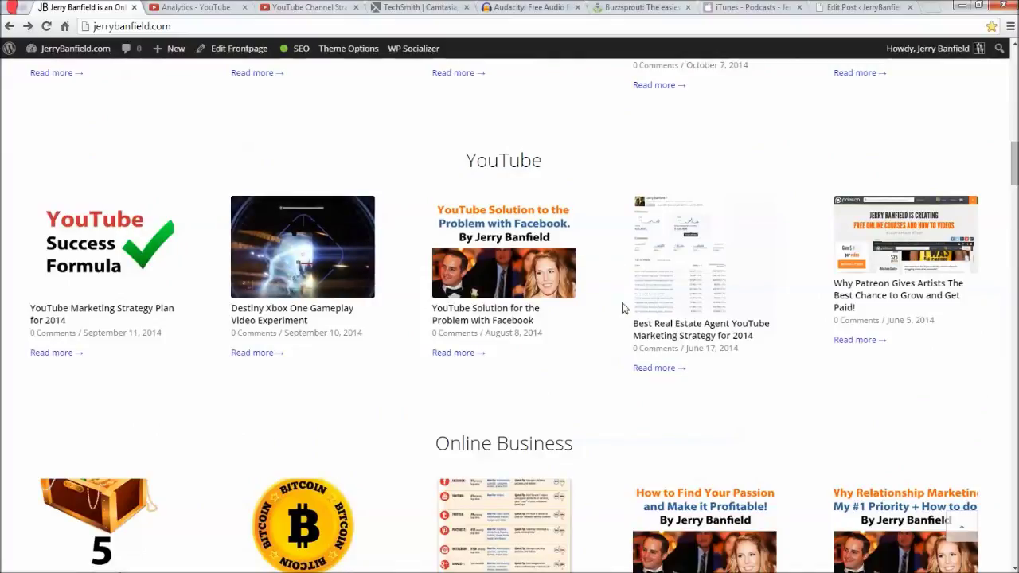
{"action": "scroll", "coordinate": [604, 344], "scroll_direction": "up", "scroll_amount": 2}
{"action": "scroll", "coordinate": [604, 347], "scroll_direction": "up", "scroll_amount": 8}
{"action": "scroll", "coordinate": [597, 352], "scroll_direction": "down", "scroll_amount": 3}
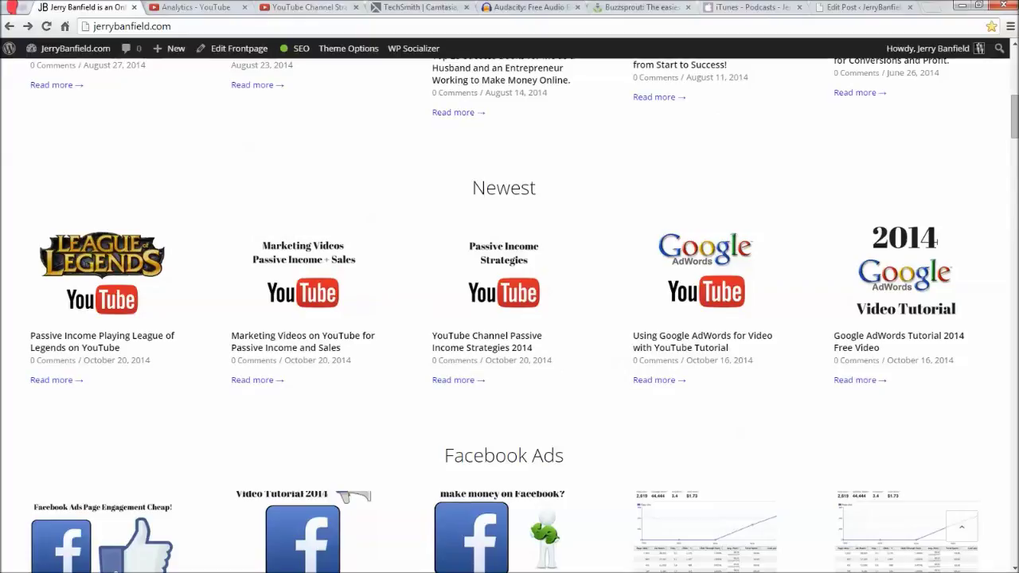
- Open kimgarst.com in a new tab and look over its homepage's free downloads and Recent Articles
{"action": "left_click", "coordinate": [930, 9]}
{"action": "type", "text": "kimgarst.com"}
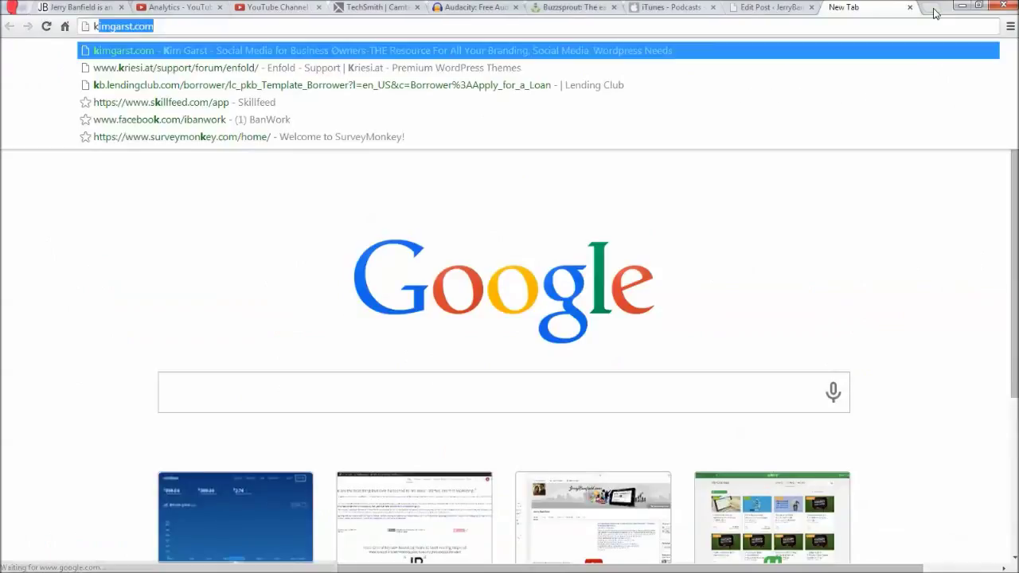
{"action": "key", "text": "Return"}
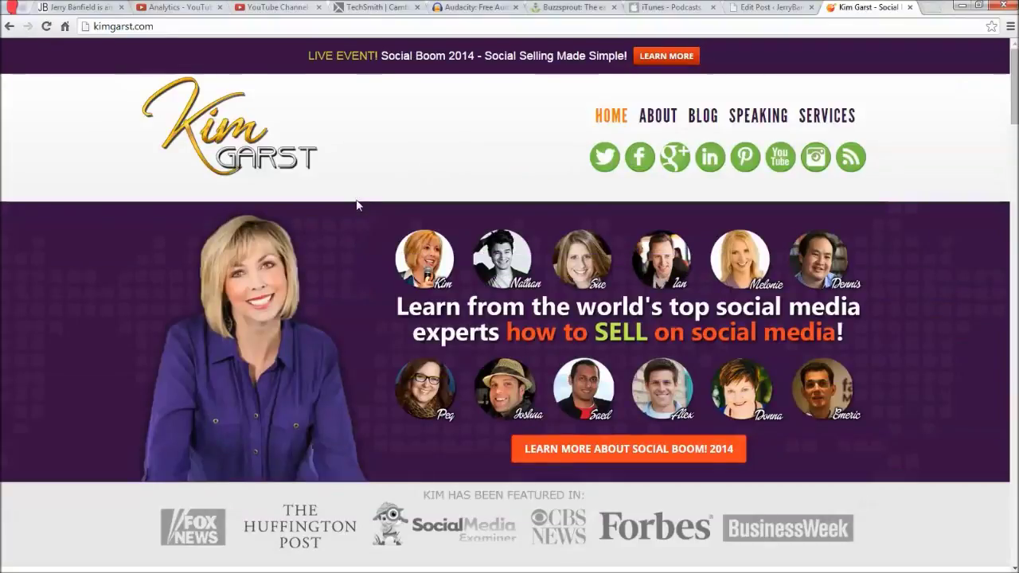
{"action": "scroll", "coordinate": [354, 210], "scroll_direction": "down", "scroll_amount": 3}
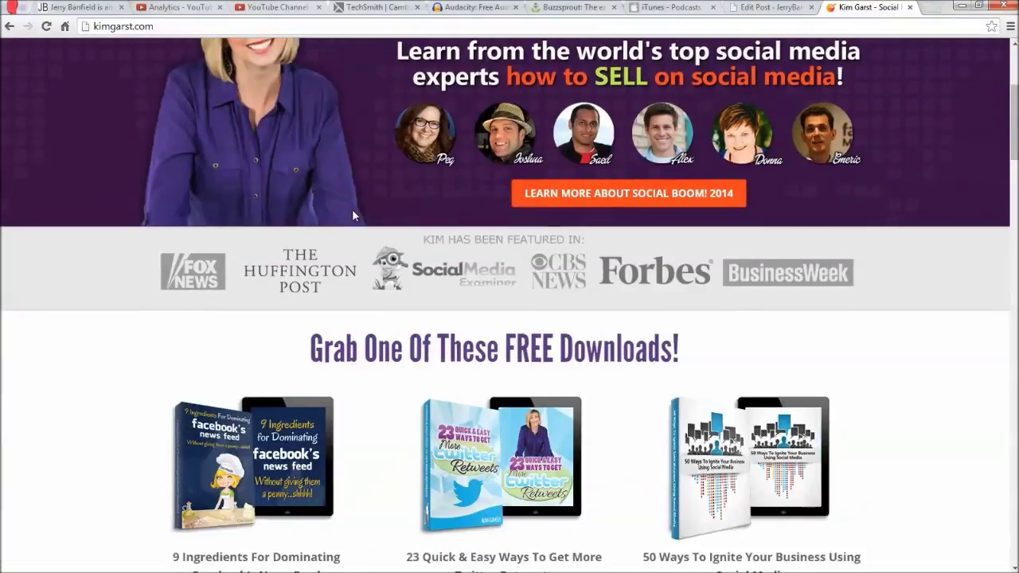
{"action": "scroll", "coordinate": [637, 279], "scroll_direction": "down", "scroll_amount": 7}
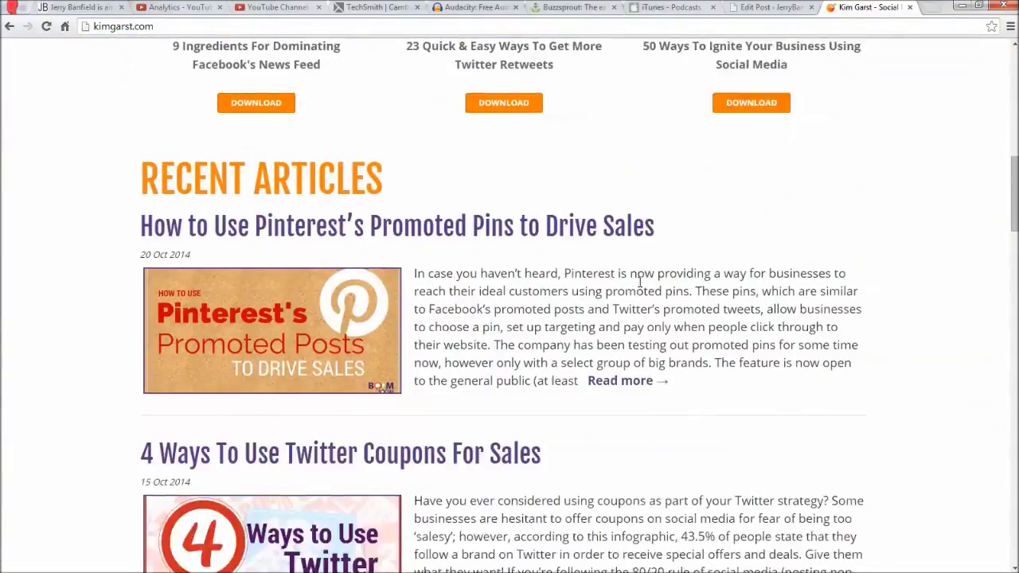
{"action": "scroll", "coordinate": [624, 288], "scroll_direction": "down", "scroll_amount": 3}
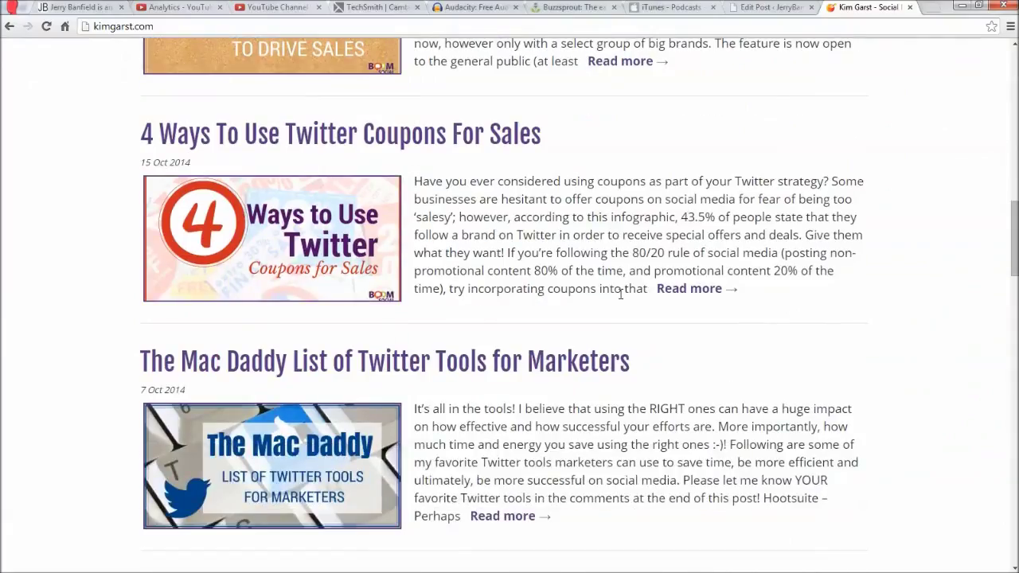
{"action": "scroll", "coordinate": [621, 295], "scroll_direction": "down", "scroll_amount": 4}
{"action": "scroll", "coordinate": [621, 300], "scroll_direction": "down", "scroll_amount": 2}
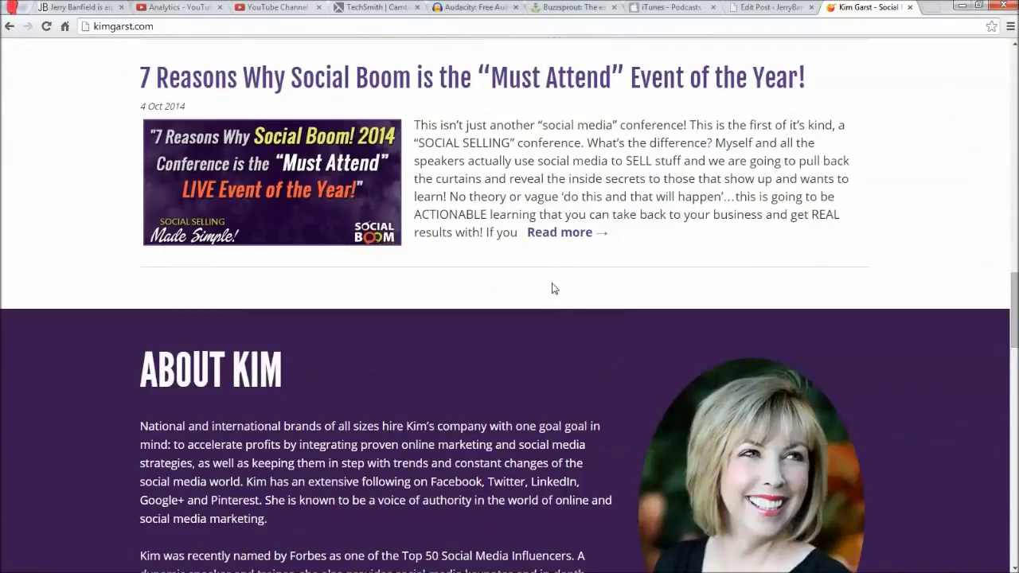
{"action": "scroll", "coordinate": [552, 287], "scroll_direction": "up", "scroll_amount": 6}
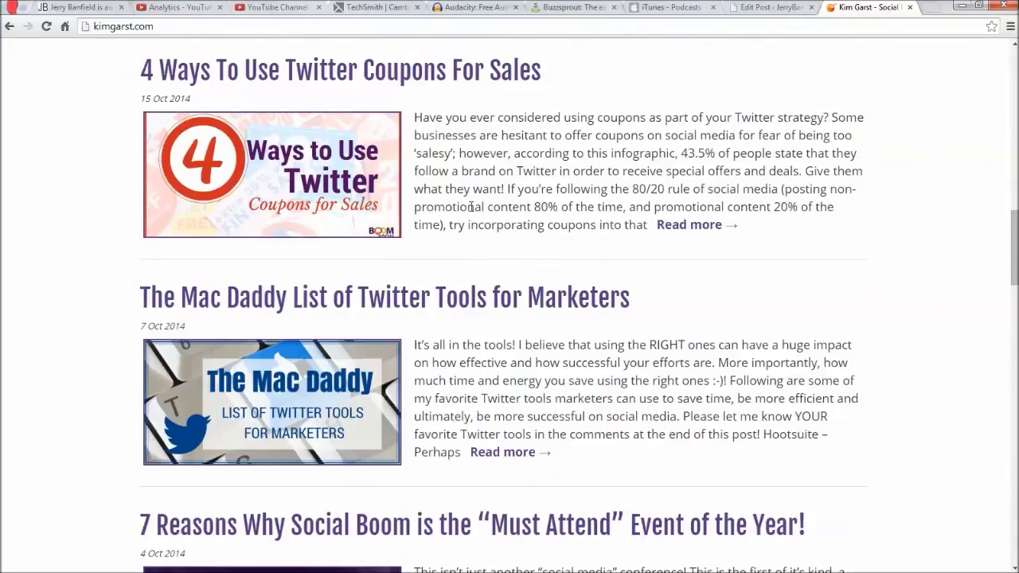
- Open the "4 Ways To Use Twitter Coupons For Sales" article, then go to the site's Blog page and examine its first posts
{"action": "left_click", "coordinate": [676, 229]}
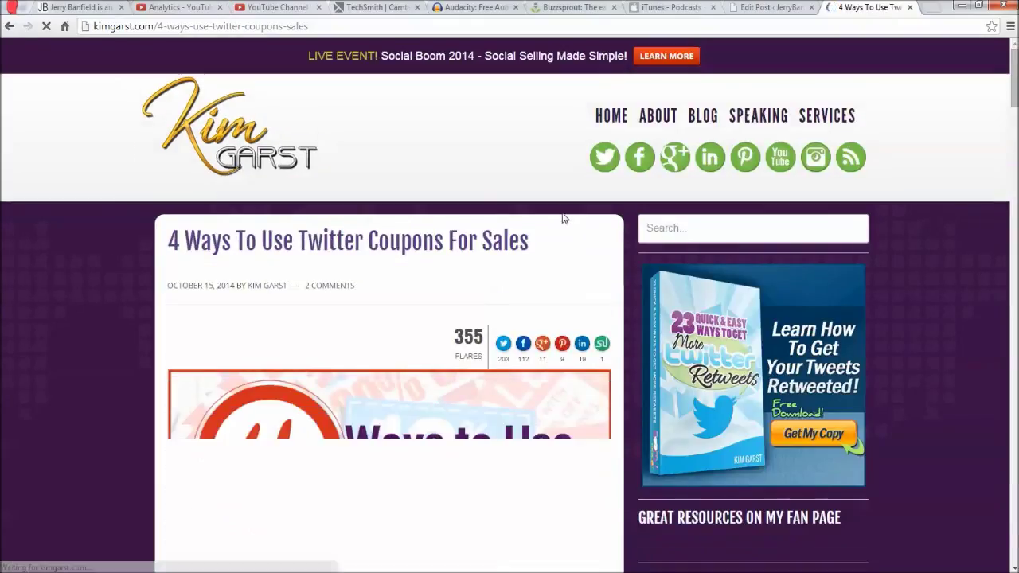
{"action": "left_click", "coordinate": [700, 134]}
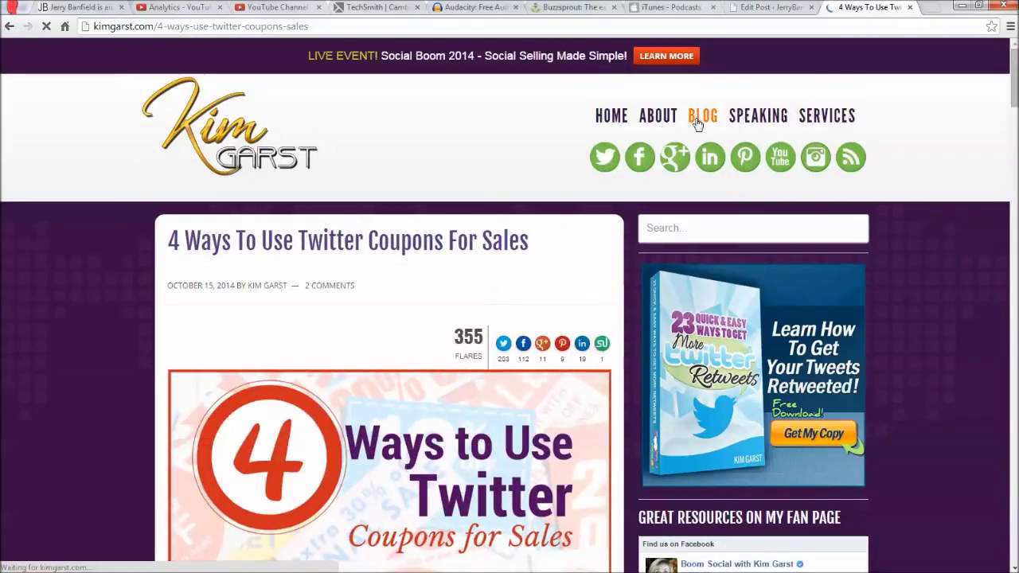
{"action": "scroll", "coordinate": [597, 215], "scroll_direction": "down", "scroll_amount": 11}
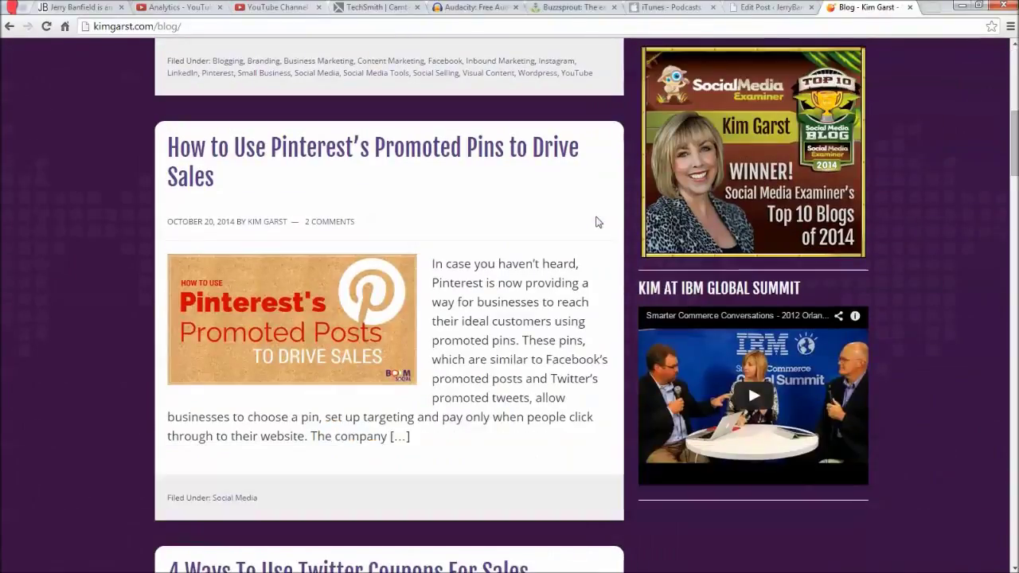
{"action": "scroll", "coordinate": [598, 223], "scroll_direction": "up", "scroll_amount": 5}
{"action": "scroll", "coordinate": [598, 225], "scroll_direction": "up", "scroll_amount": 6}
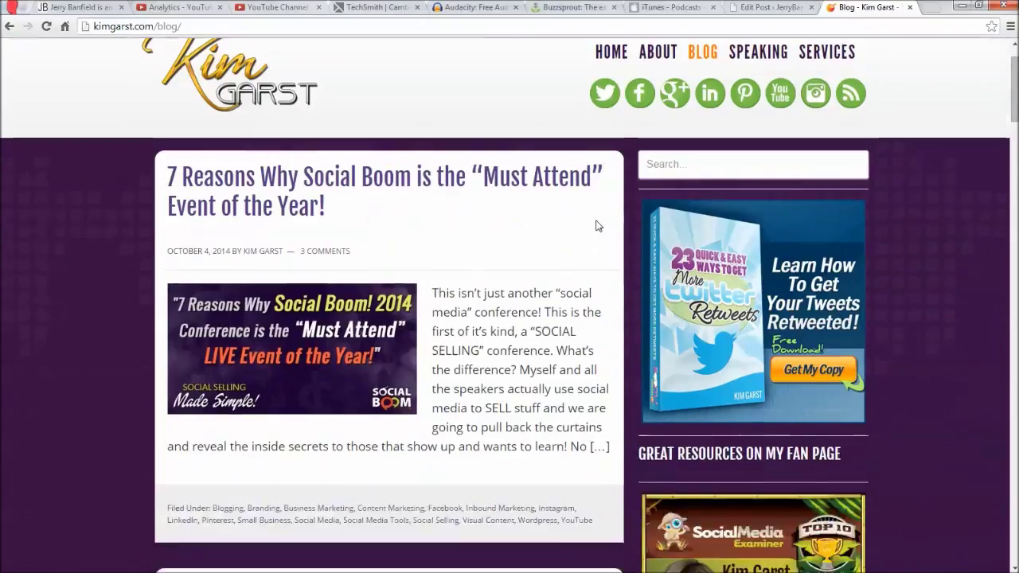
{"action": "scroll", "coordinate": [598, 225], "scroll_direction": "down", "scroll_amount": 1}
{"action": "scroll", "coordinate": [254, 218], "scroll_direction": "down", "scroll_amount": 8}
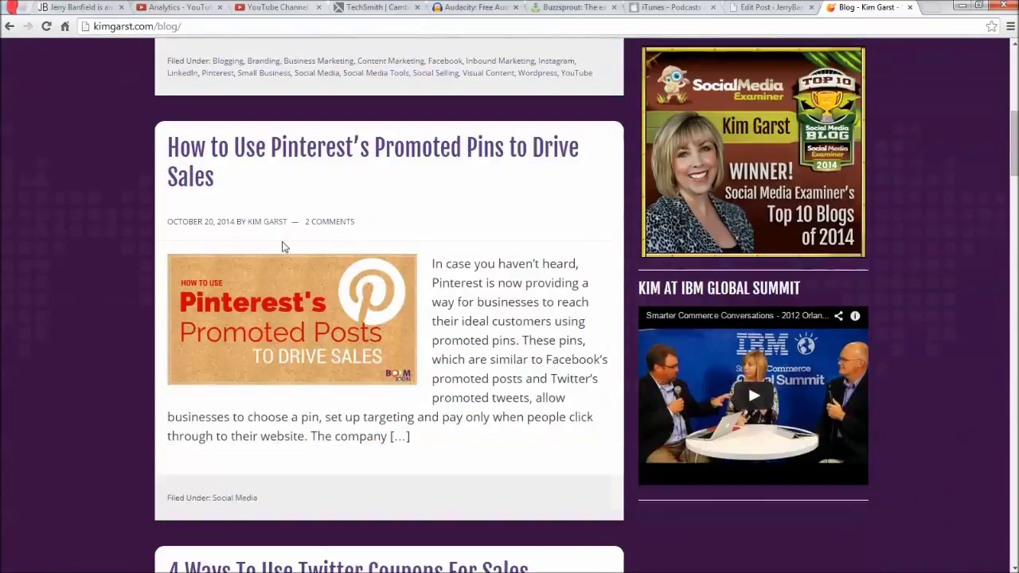
- Look through the older posts on the Blog page and open "9 Easy Ways To Generate Twitter Leads"
{"action": "scroll", "coordinate": [288, 255], "scroll_direction": "down", "scroll_amount": 6}
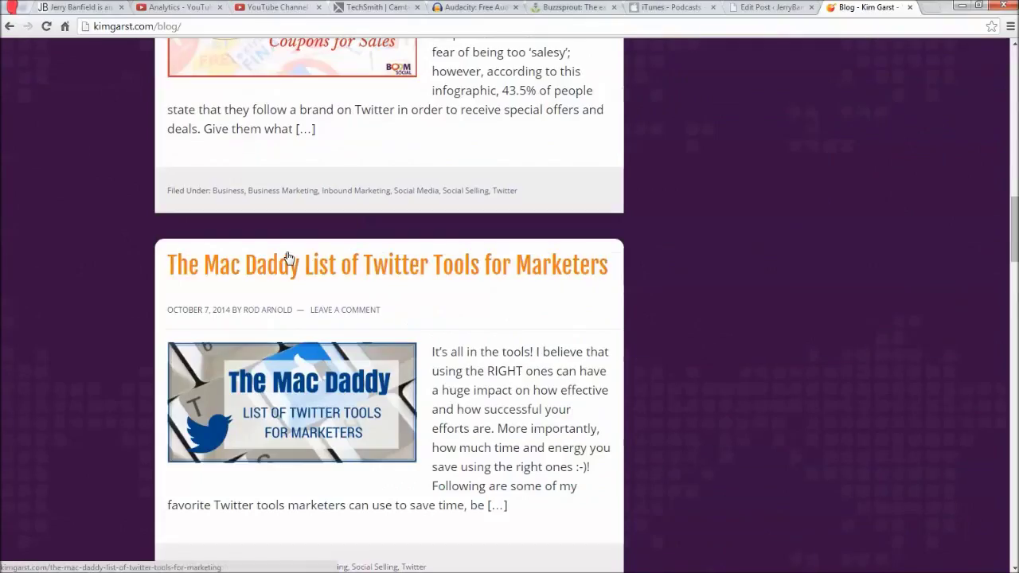
{"action": "scroll", "coordinate": [290, 253], "scroll_direction": "down", "scroll_amount": 4}
{"action": "scroll", "coordinate": [292, 251], "scroll_direction": "down", "scroll_amount": 10}
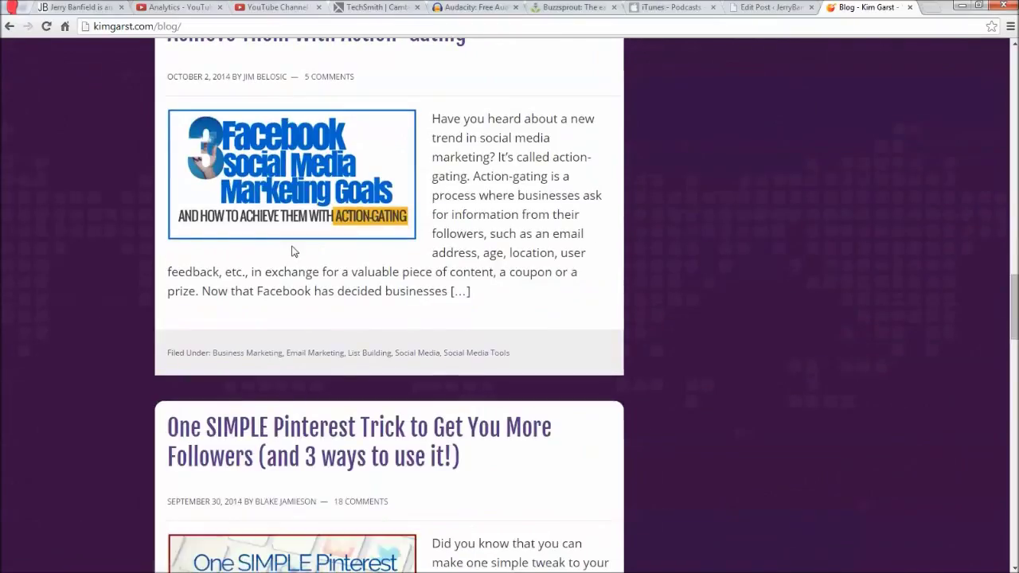
{"action": "scroll", "coordinate": [296, 248], "scroll_direction": "down", "scroll_amount": 6}
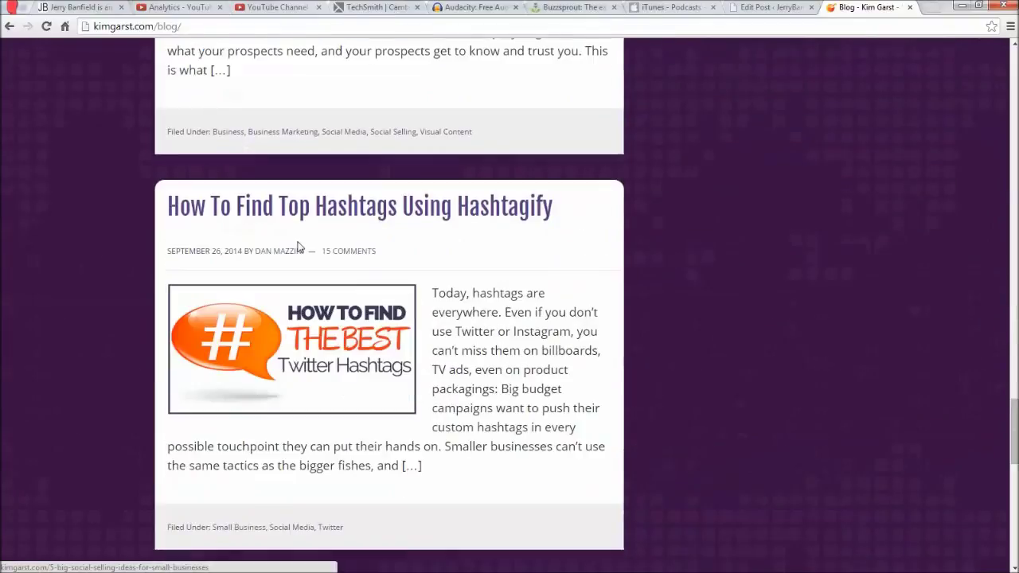
{"action": "scroll", "coordinate": [305, 236], "scroll_direction": "down", "scroll_amount": 4}
{"action": "scroll", "coordinate": [310, 241], "scroll_direction": "down", "scroll_amount": 6}
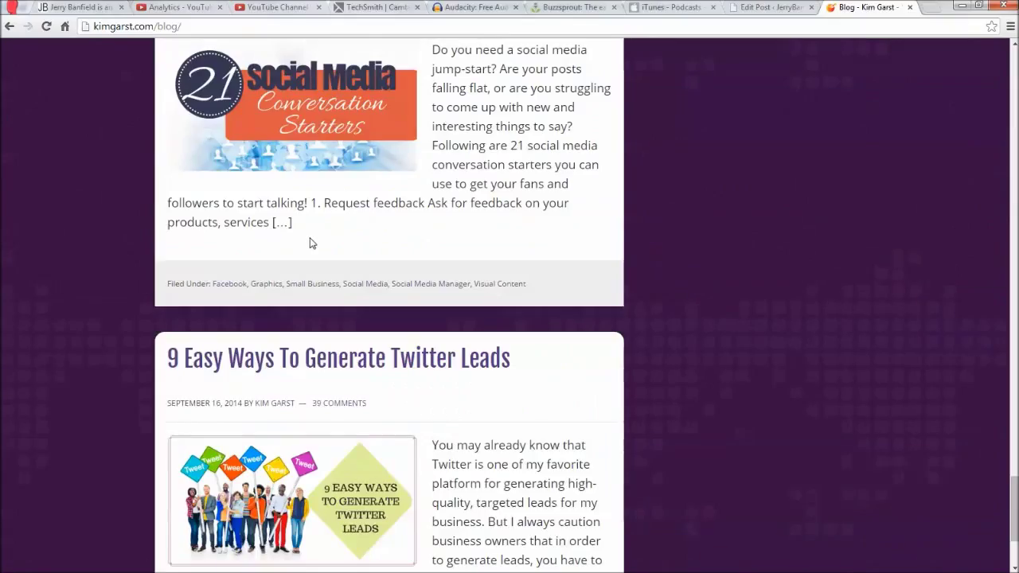
{"action": "left_click", "coordinate": [322, 187]}
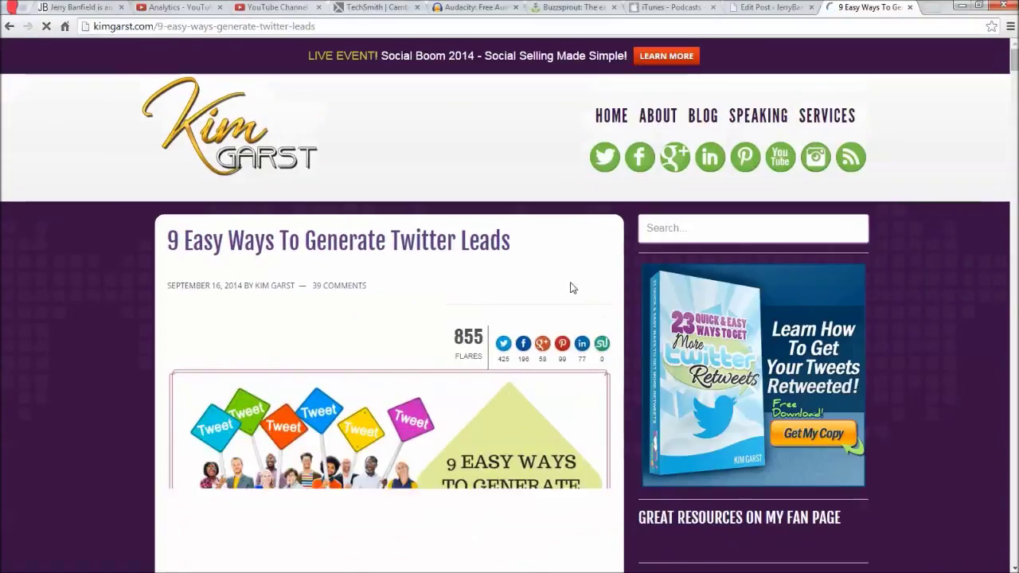
- Review the Twitter leads article's header image, share counts, intro and numbered strategies, then return to its beginning
{"action": "scroll", "coordinate": [566, 301], "scroll_direction": "down", "scroll_amount": 3}
{"action": "scroll", "coordinate": [567, 306], "scroll_direction": "up", "scroll_amount": 2}
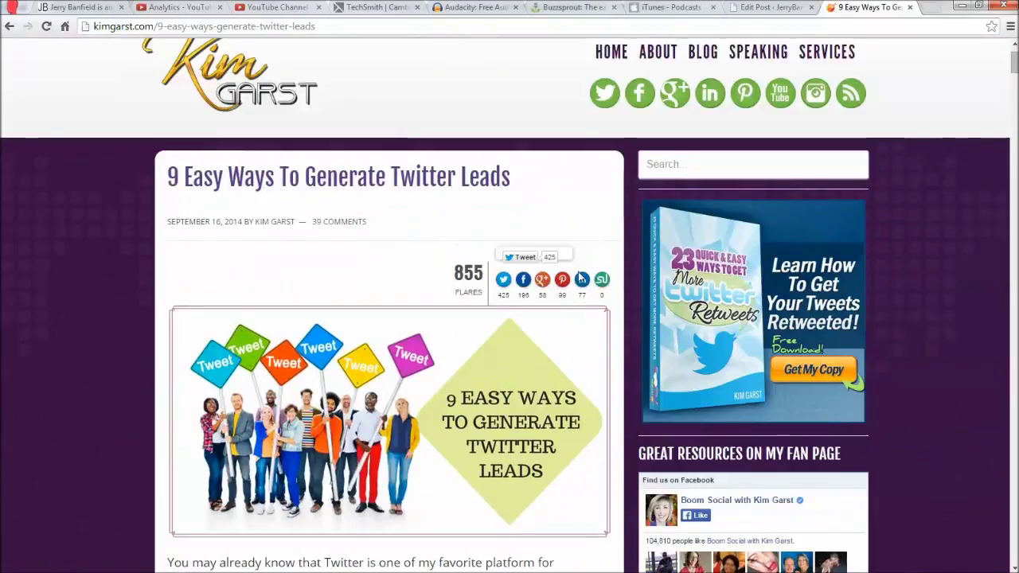
{"action": "scroll", "coordinate": [582, 278], "scroll_direction": "down", "scroll_amount": 5}
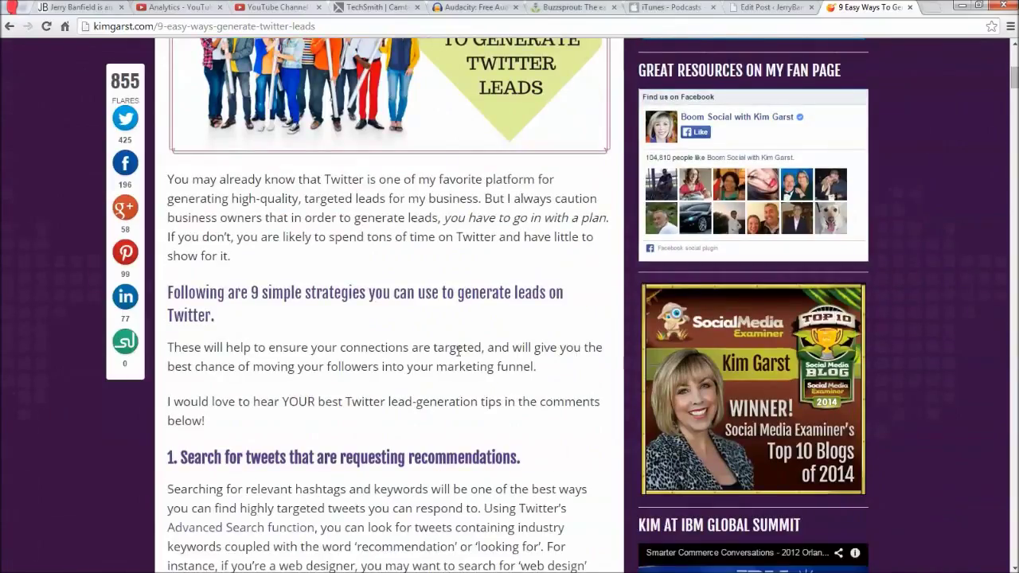
{"action": "scroll", "coordinate": [459, 347], "scroll_direction": "down", "scroll_amount": 15}
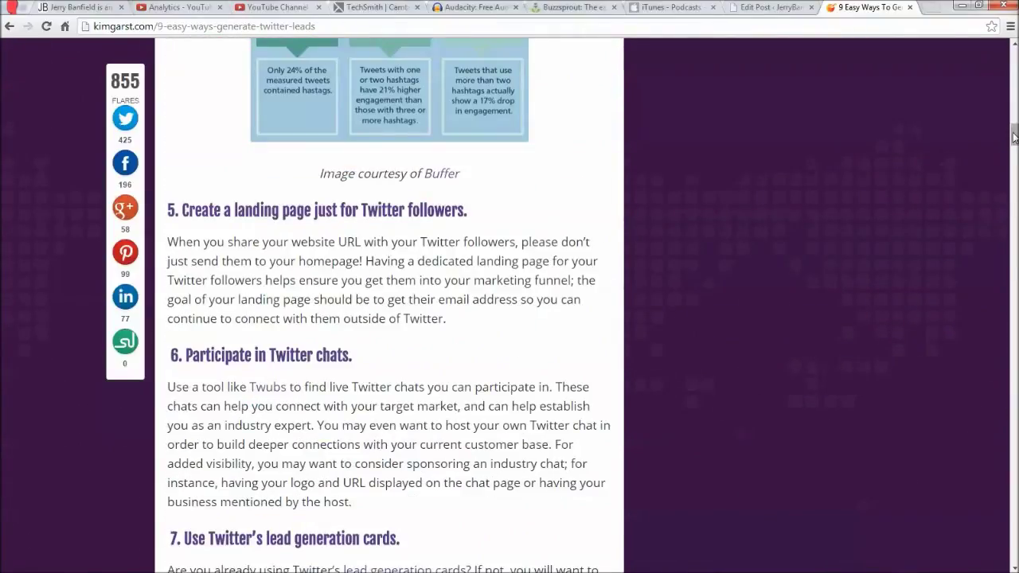
{"action": "left_click_drag", "start_coordinate": [1013, 137], "coordinate": [1016, 28]}
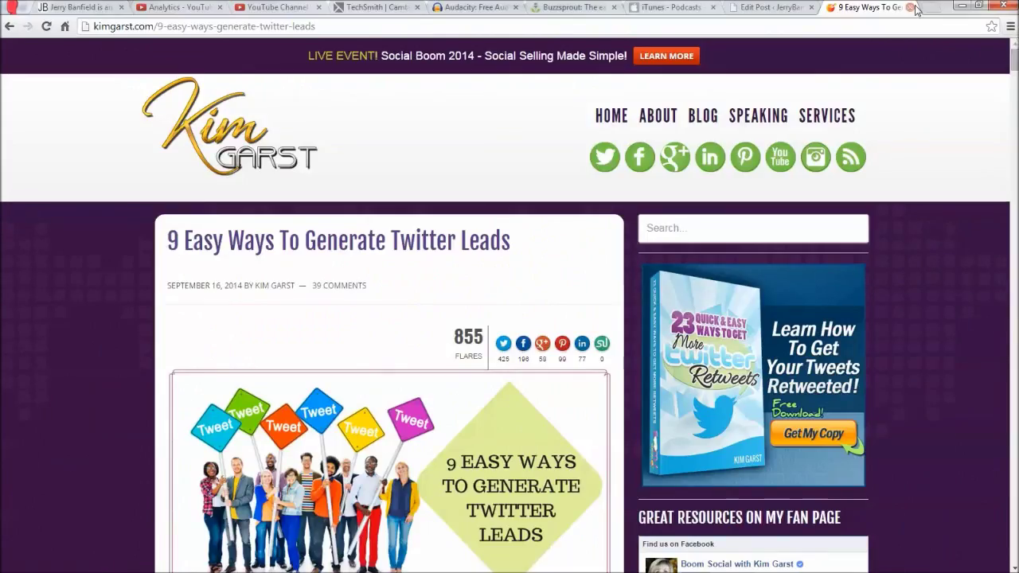
{"action": "scroll", "coordinate": [597, 294], "scroll_direction": "down", "scroll_amount": 4}
{"action": "scroll", "coordinate": [597, 295], "scroll_direction": "up", "scroll_amount": 4}
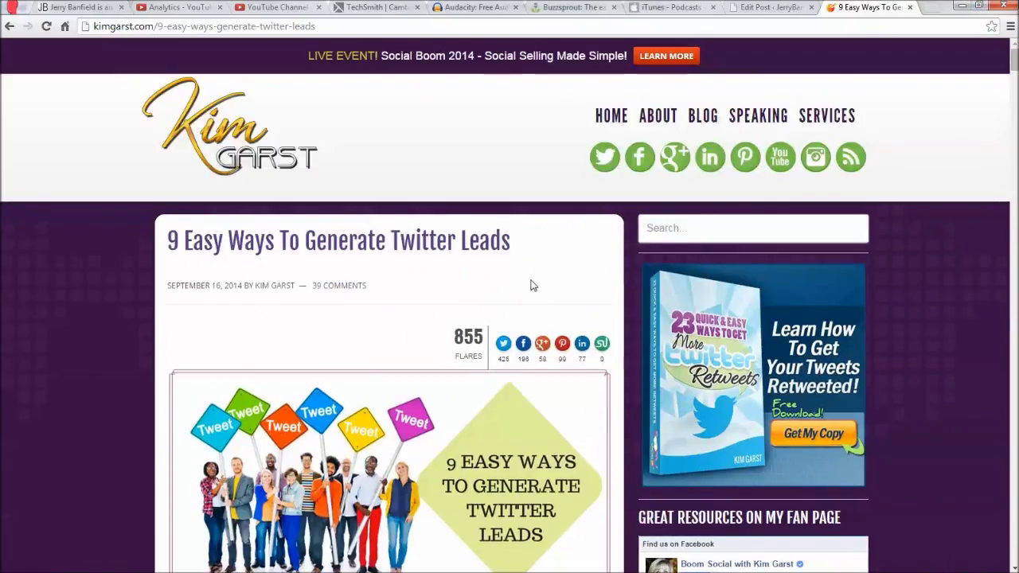
- Close the article's tab and look over the Most Viewed, Newest and Facebook Ads sections on the jerrbanfield.com homepage
{"action": "left_click", "coordinate": [909, 7]}
{"action": "scroll", "coordinate": [406, 239], "scroll_direction": "up", "scroll_amount": 4}
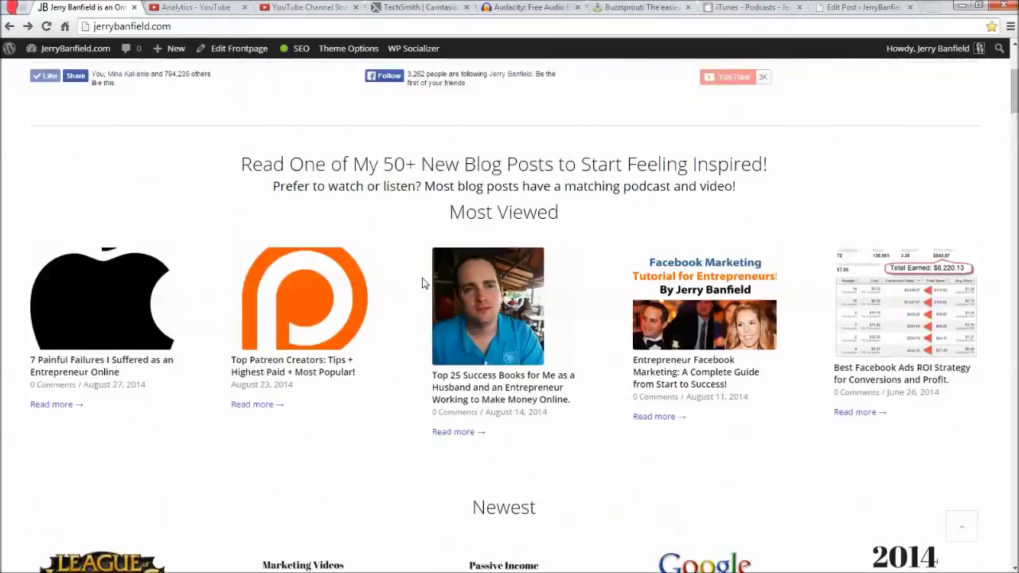
{"action": "scroll", "coordinate": [423, 284], "scroll_direction": "up", "scroll_amount": 2}
{"action": "scroll", "coordinate": [440, 311], "scroll_direction": "down", "scroll_amount": 3}
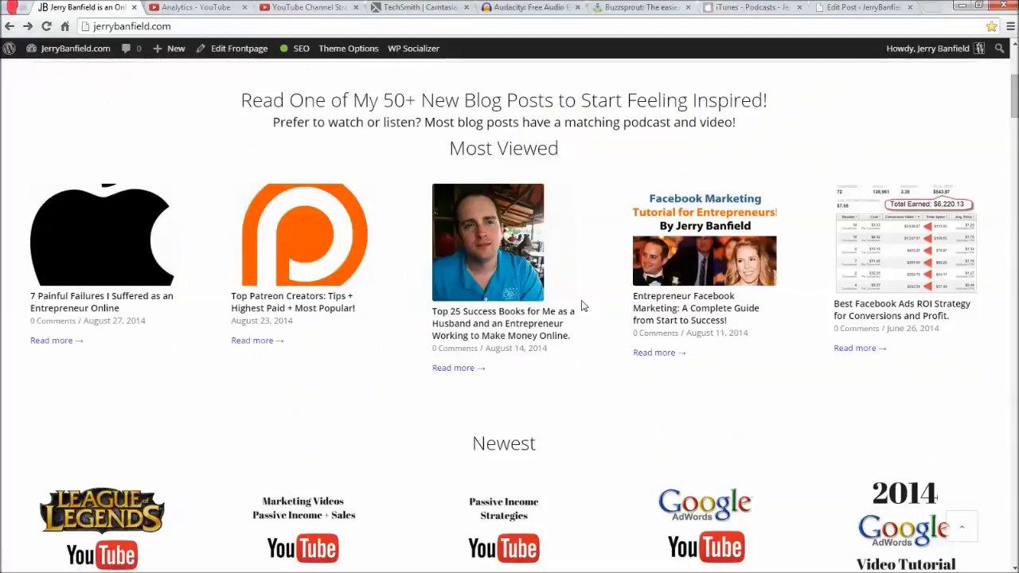
{"action": "scroll", "coordinate": [525, 302], "scroll_direction": "down", "scroll_amount": 3}
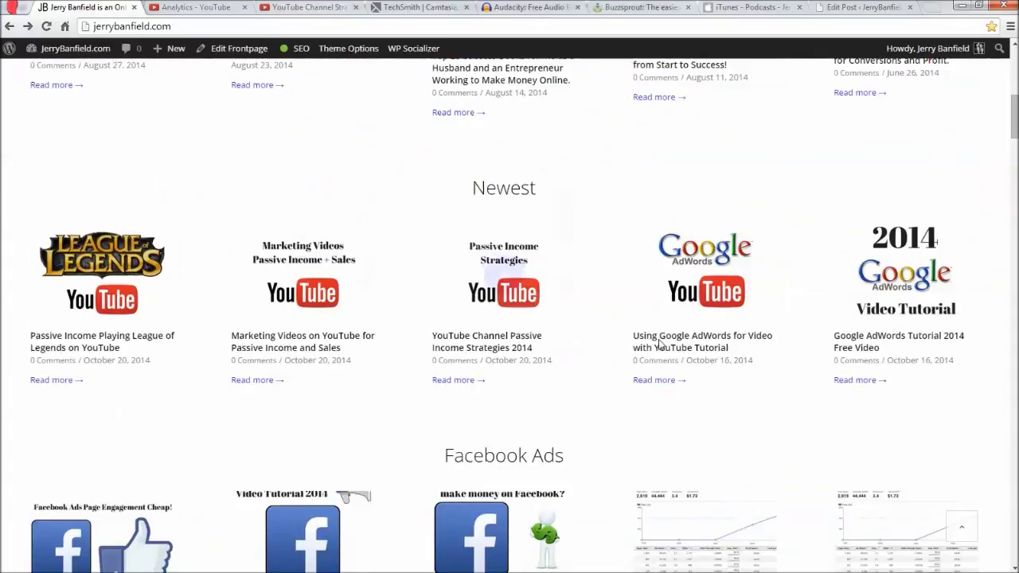
{"action": "scroll", "coordinate": [566, 316], "scroll_direction": "down", "scroll_amount": 1}
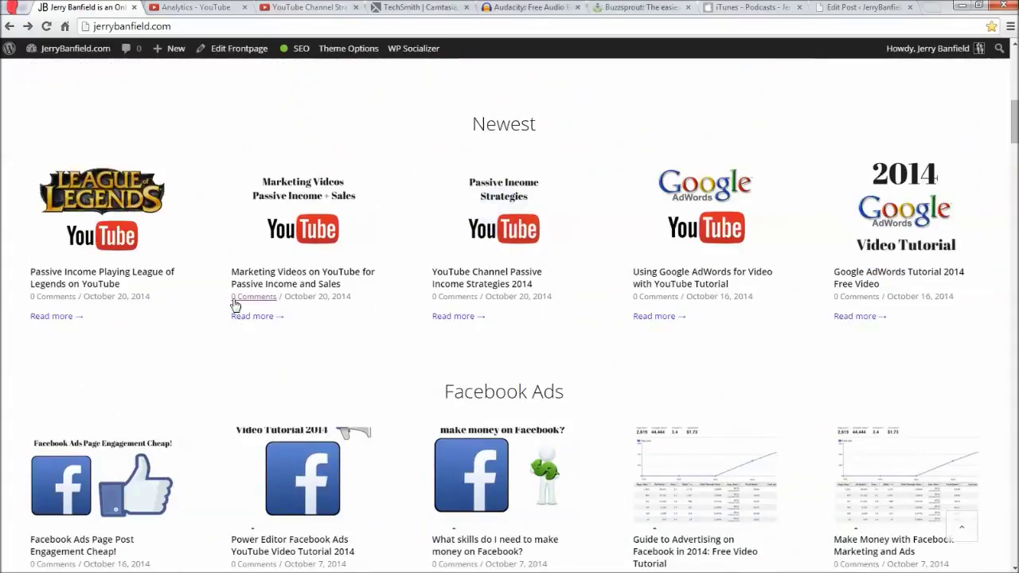
{"action": "scroll", "coordinate": [782, 360], "scroll_direction": "down", "scroll_amount": 3}
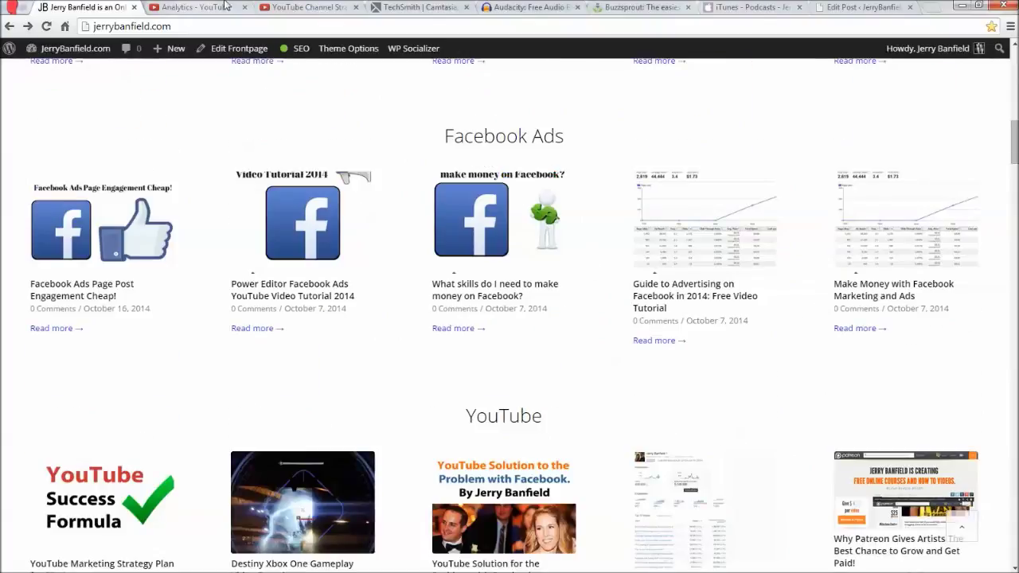
- Check the title and description on the YouTube Channel Strategies video page, then return to the blog homepage
{"action": "left_click", "coordinate": [298, 8]}
{"action": "scroll", "coordinate": [303, 398], "scroll_direction": "down", "scroll_amount": 2}
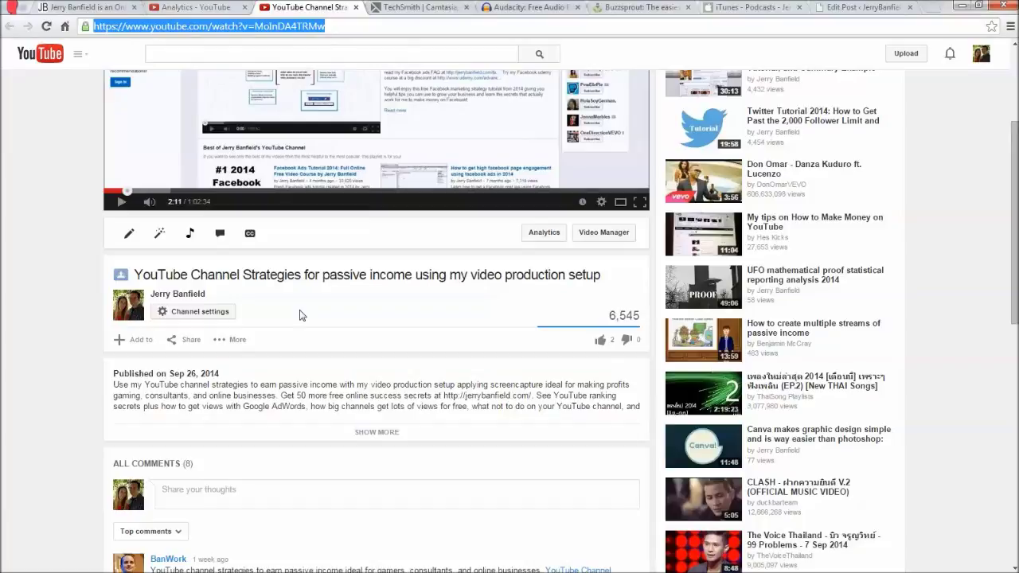
{"action": "left_click", "coordinate": [105, 6]}
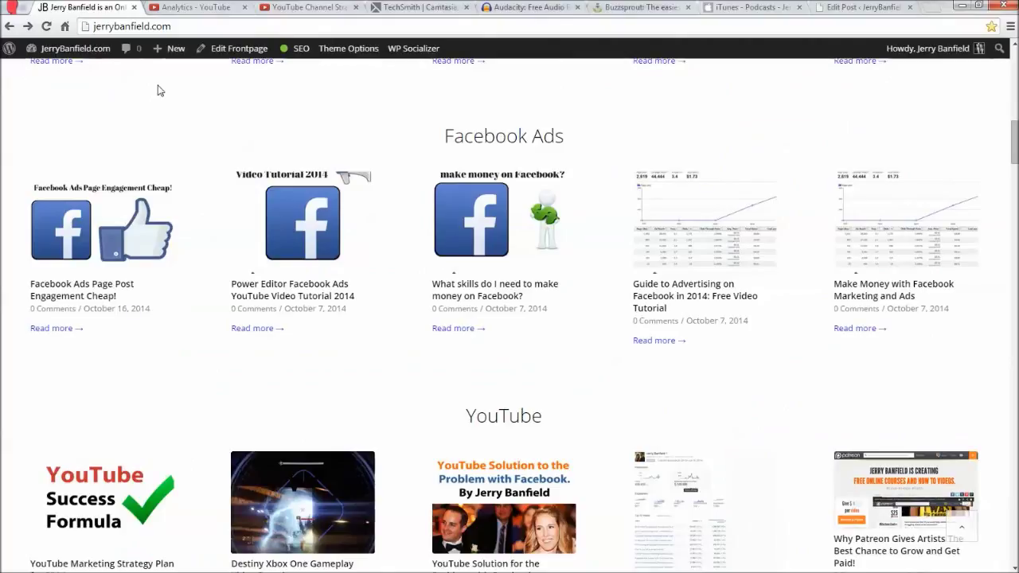
- Look over the homepage's Online Business, Success and Inspirational, and More Recent Posts sections
{"action": "scroll", "coordinate": [603, 346], "scroll_direction": "down", "scroll_amount": 5}
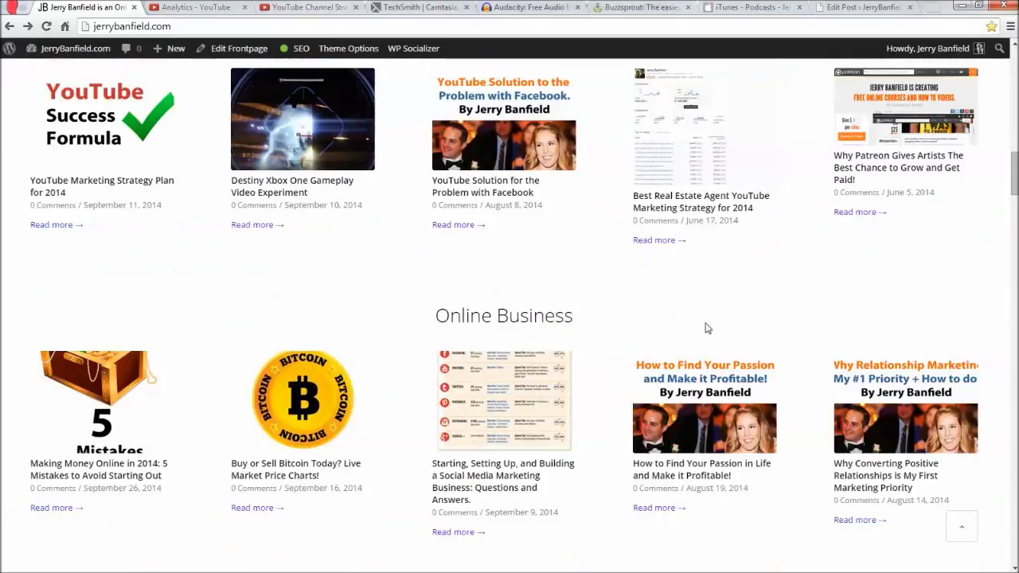
{"action": "scroll", "coordinate": [705, 327], "scroll_direction": "down", "scroll_amount": 8}
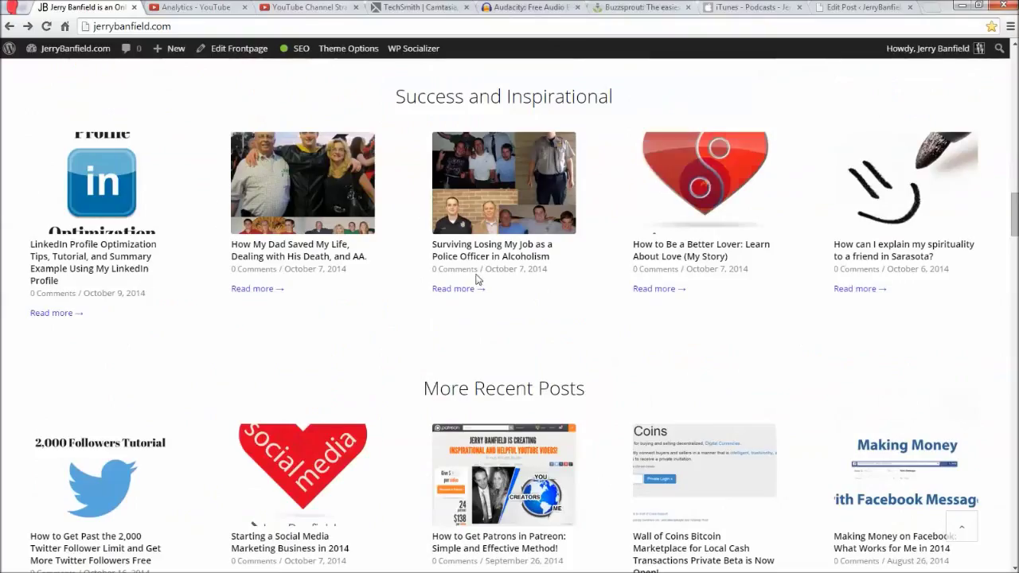
{"action": "scroll", "coordinate": [406, 280], "scroll_direction": "down", "scroll_amount": 2}
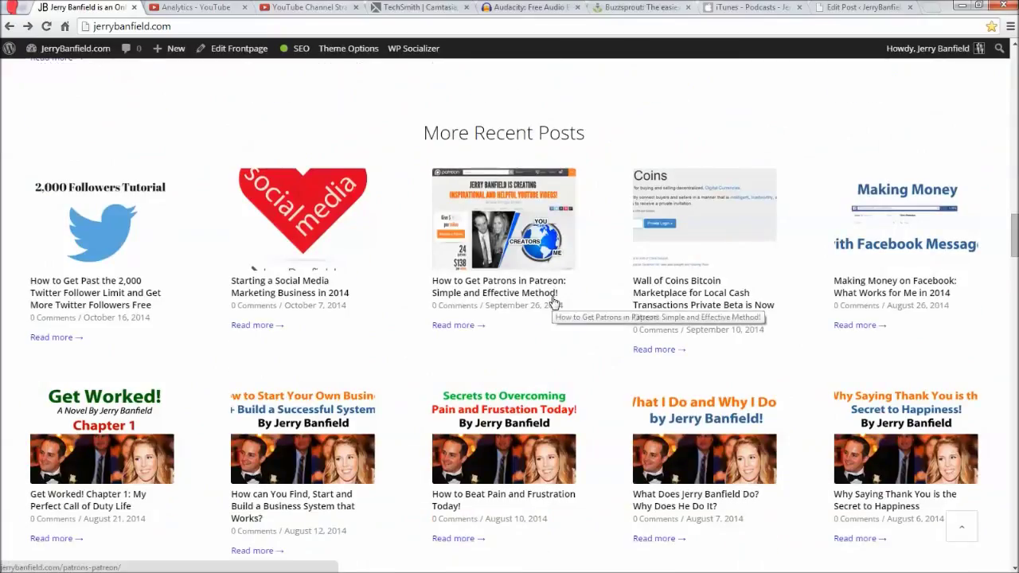
- Return to the start of the homepage and review its intro text, Most Viewed and Newest sections
{"action": "left_click_drag", "start_coordinate": [1015, 235], "coordinate": [1014, 79]}
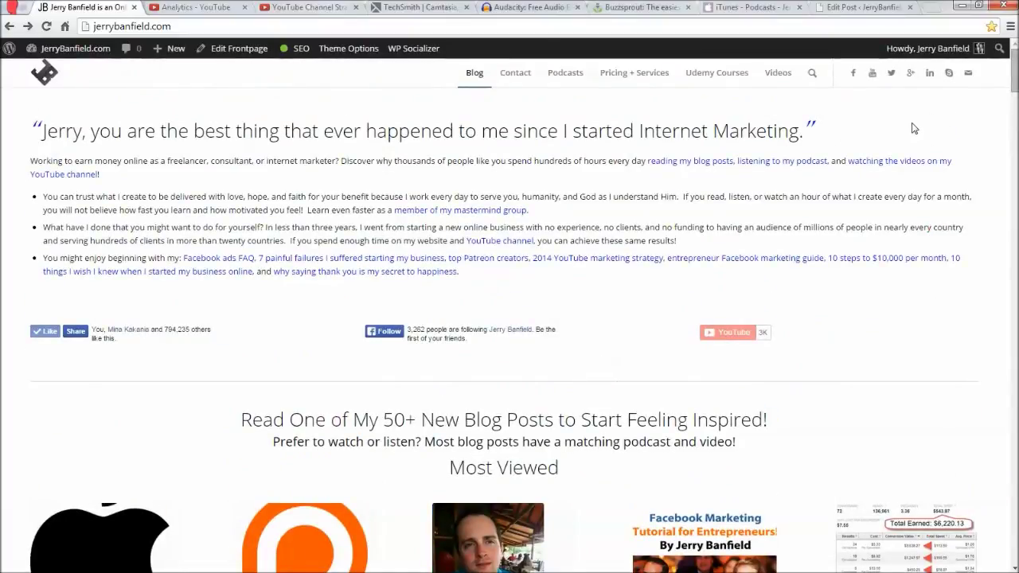
{"action": "scroll", "coordinate": [911, 128], "scroll_direction": "down", "scroll_amount": 4}
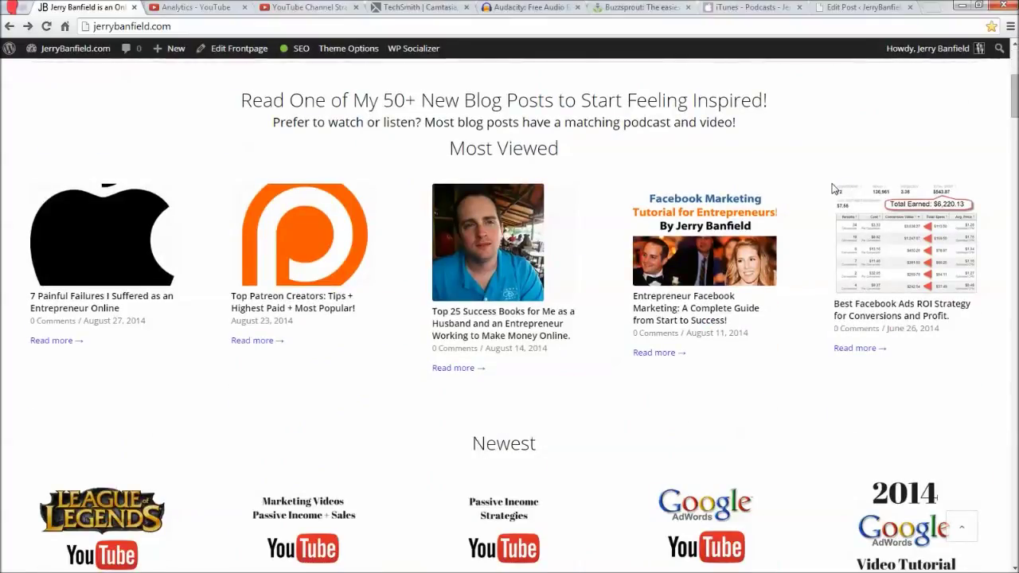
{"action": "scroll", "coordinate": [389, 453], "scroll_direction": "up", "scroll_amount": 4}
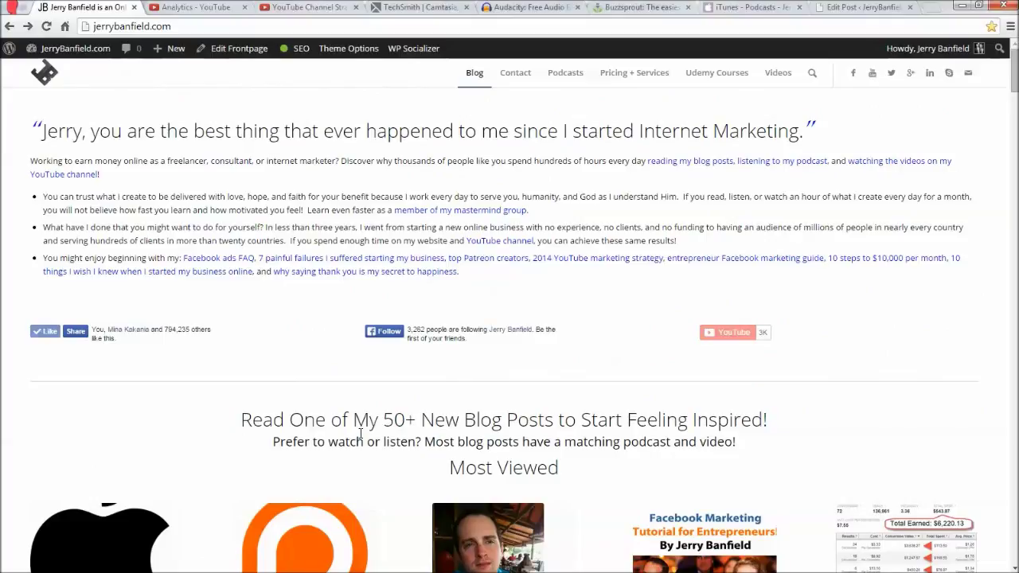
{"action": "scroll", "coordinate": [343, 446], "scroll_direction": "down", "scroll_amount": 7}
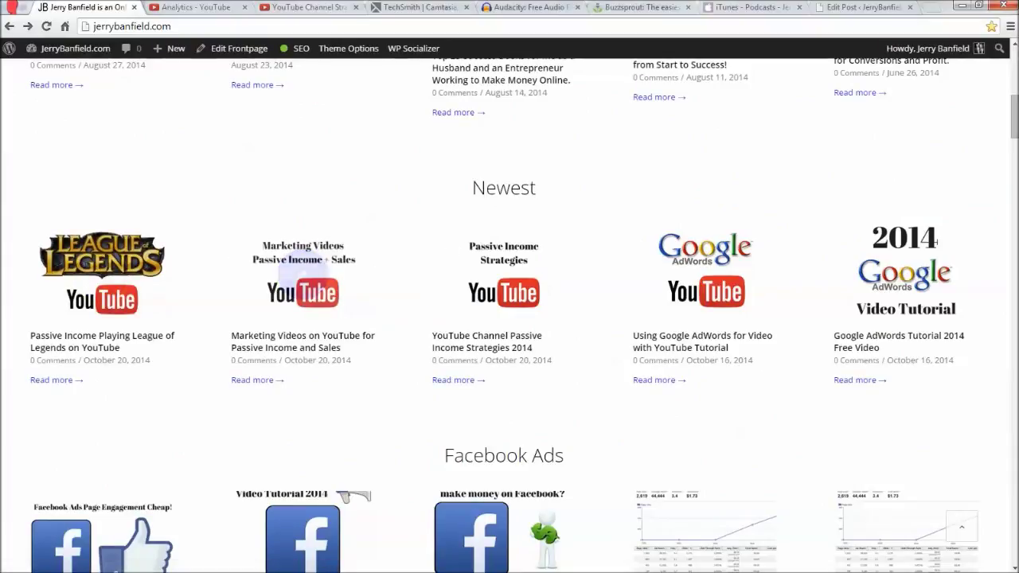
{"action": "scroll", "coordinate": [329, 341], "scroll_direction": "up", "scroll_amount": 5}
{"action": "scroll", "coordinate": [329, 341], "scroll_direction": "up", "scroll_amount": 3}
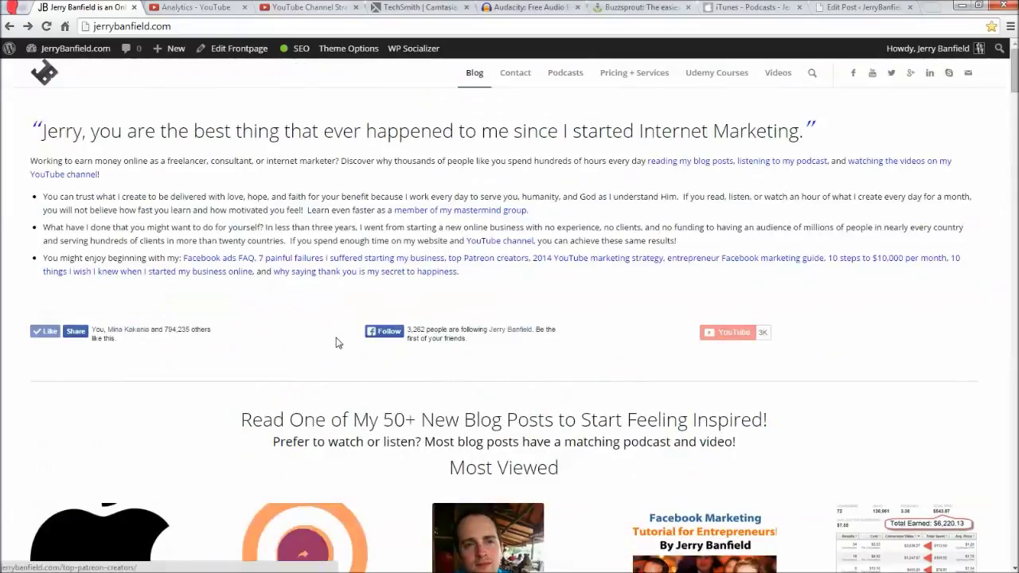